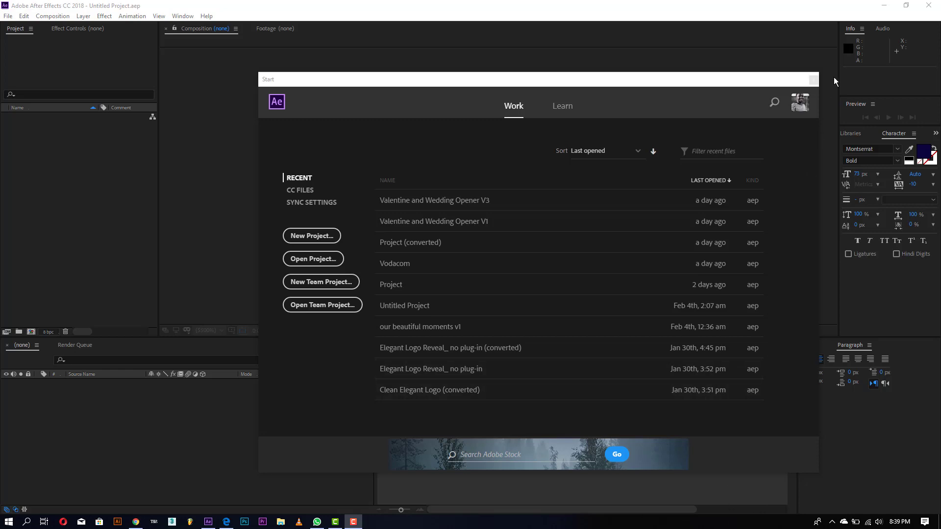
- Close the After Effects Start dialog to reveal the empty untitled project
left_click(815, 83)
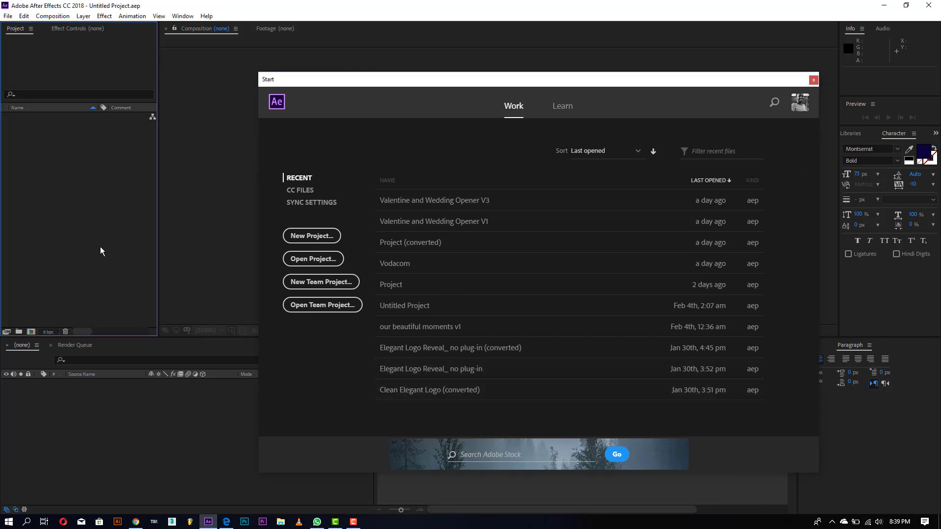
left_click(814, 80)
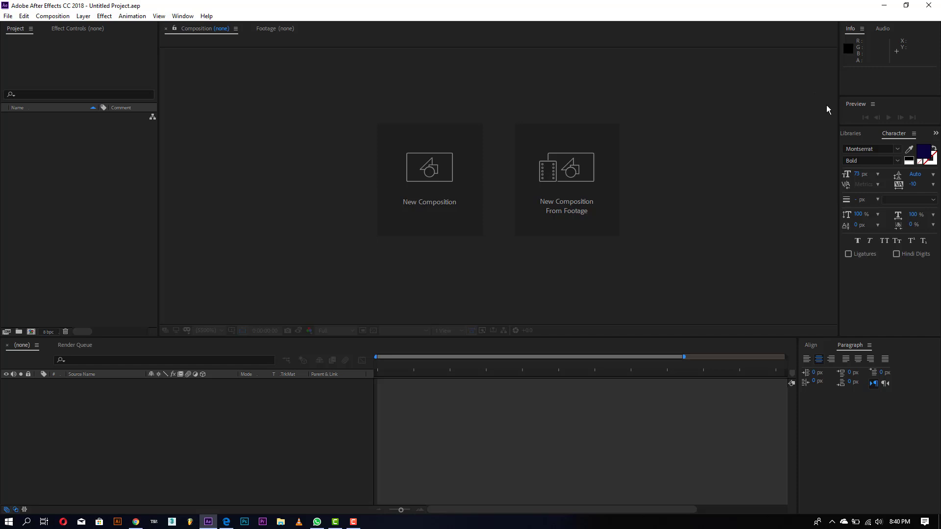
- Start a fresh empty project from the File menu
left_click(8, 15)
mouse_move(83, 16)
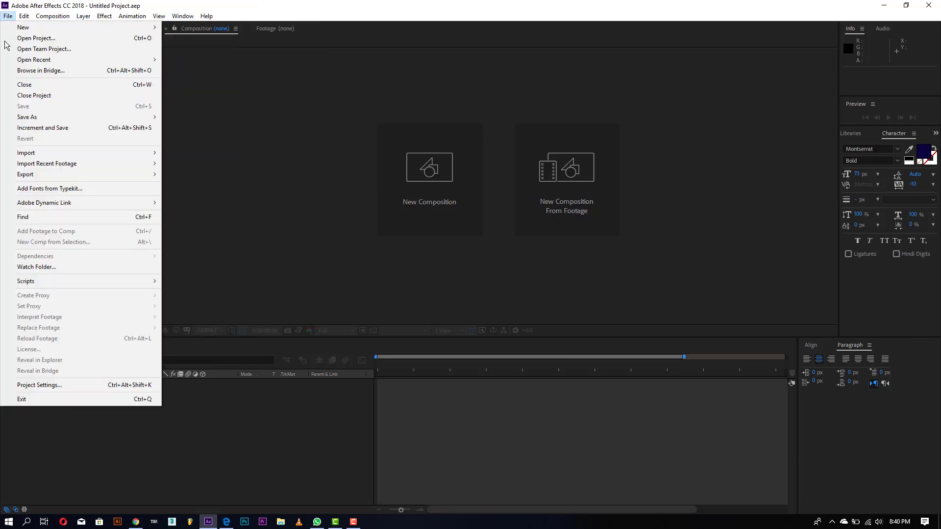
left_click(13, 17)
left_click(14, 17)
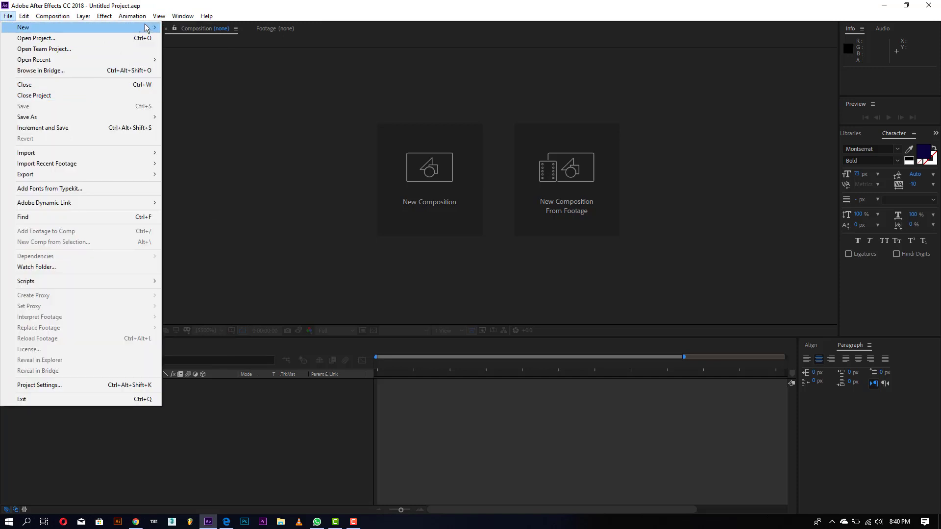
left_click(175, 28)
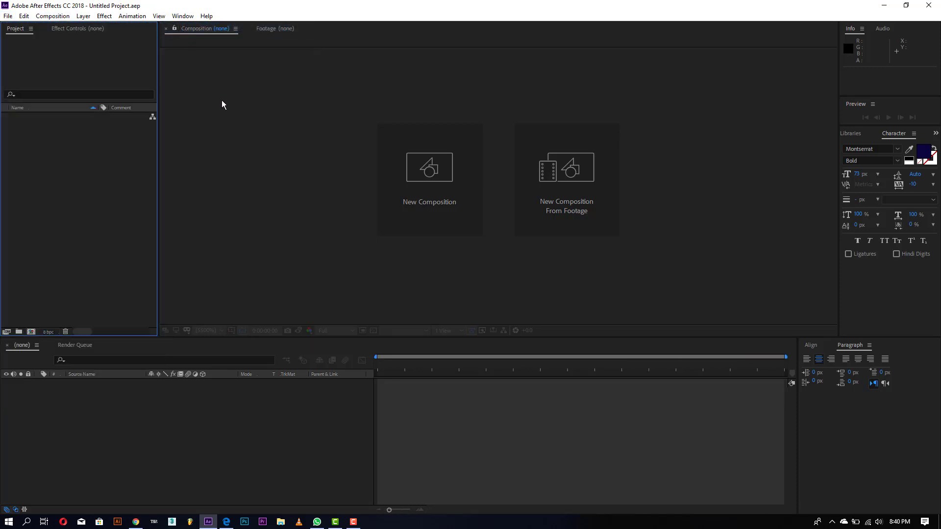
- Set up a new composition named Overlay: HDTV 1080 25 preset, duration 0:00:06:00
left_click(51, 17)
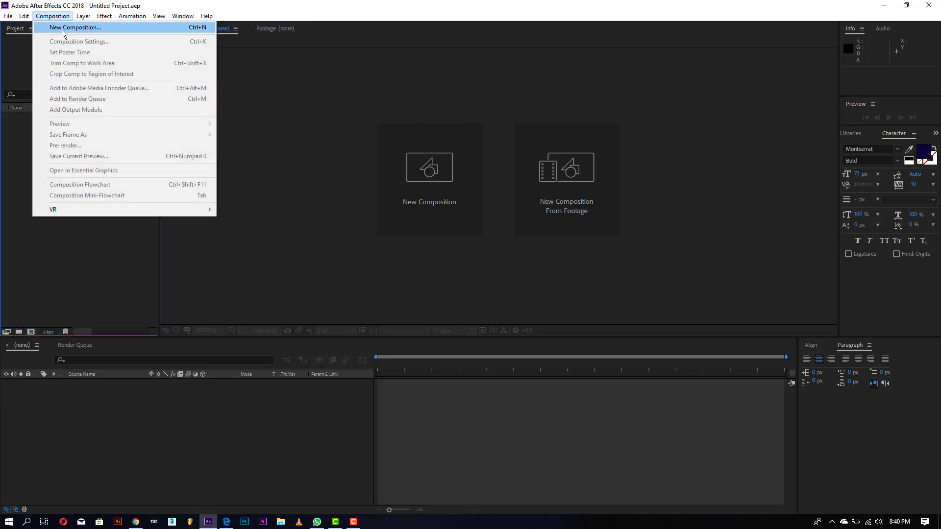
left_click(68, 28)
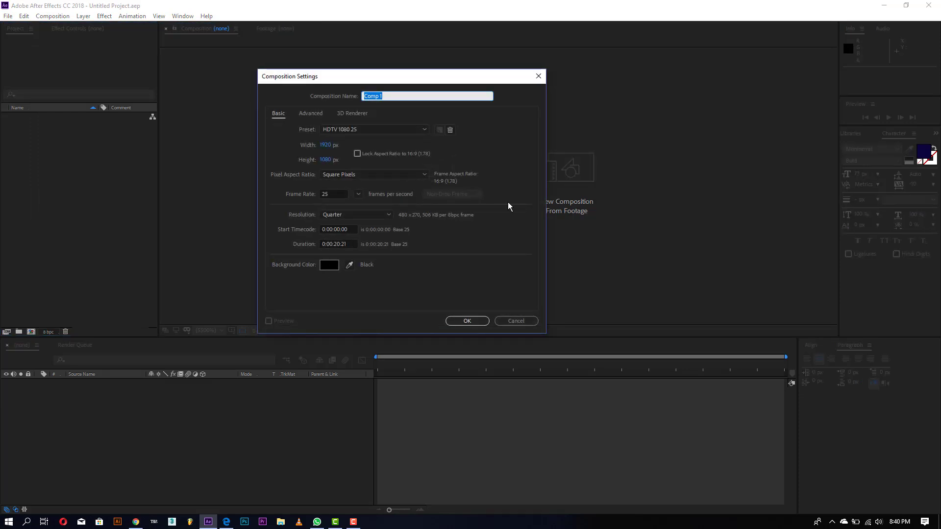
double_click(336, 244)
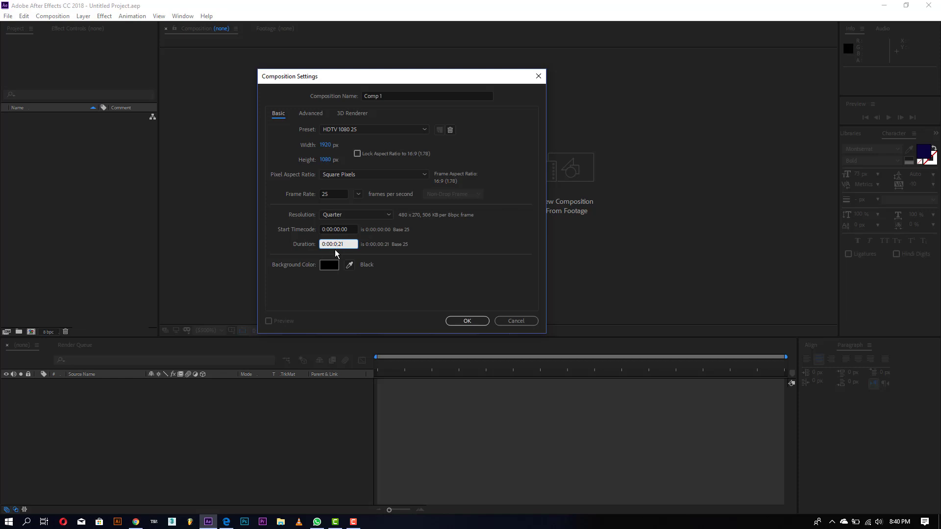
type("6")
double_click(342, 245)
type("00")
left_click(439, 244)
left_click(354, 130)
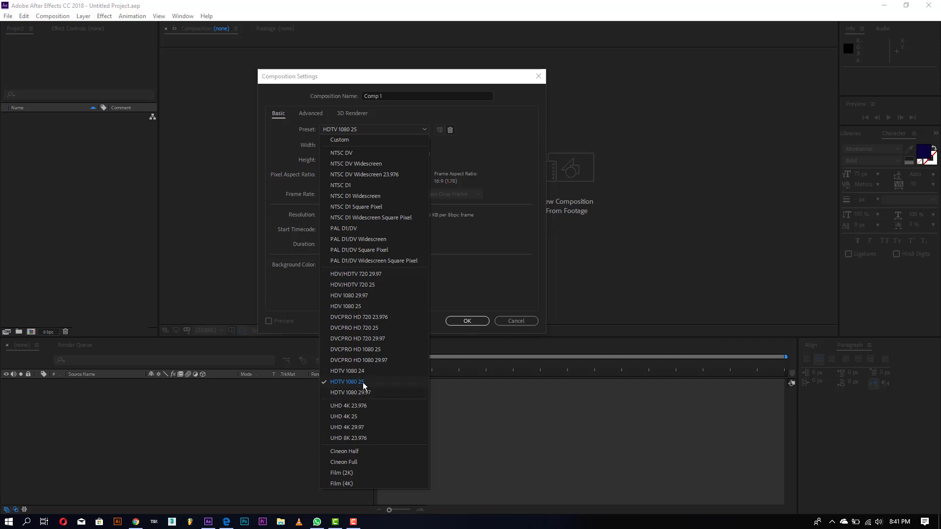
left_click(363, 383)
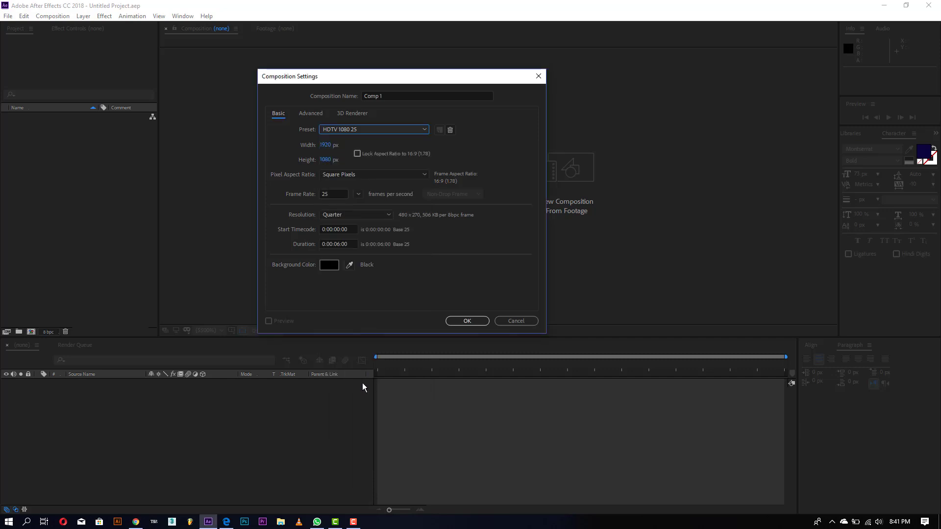
left_click(387, 95)
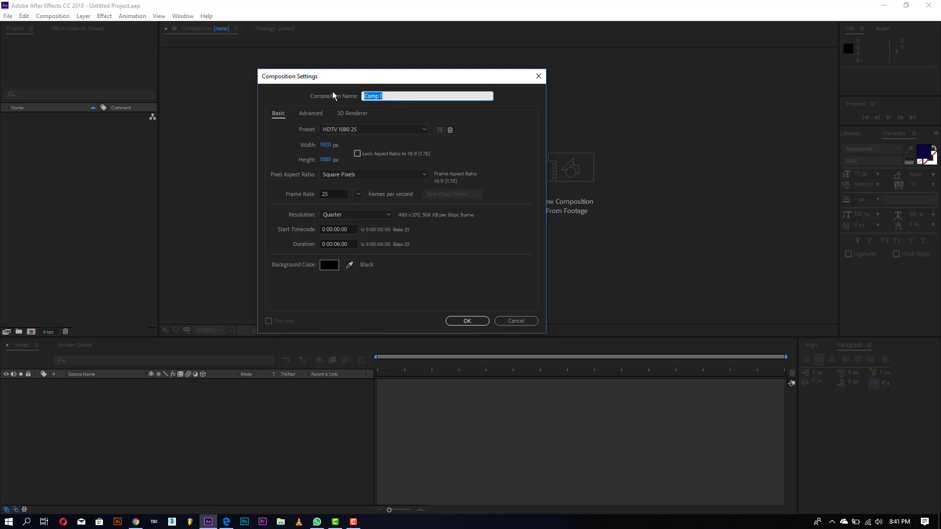
type("Over")
type("lay")
- Create the Overlay composition at Fit magnification with Title/Action Safe guides shown
left_click(463, 321)
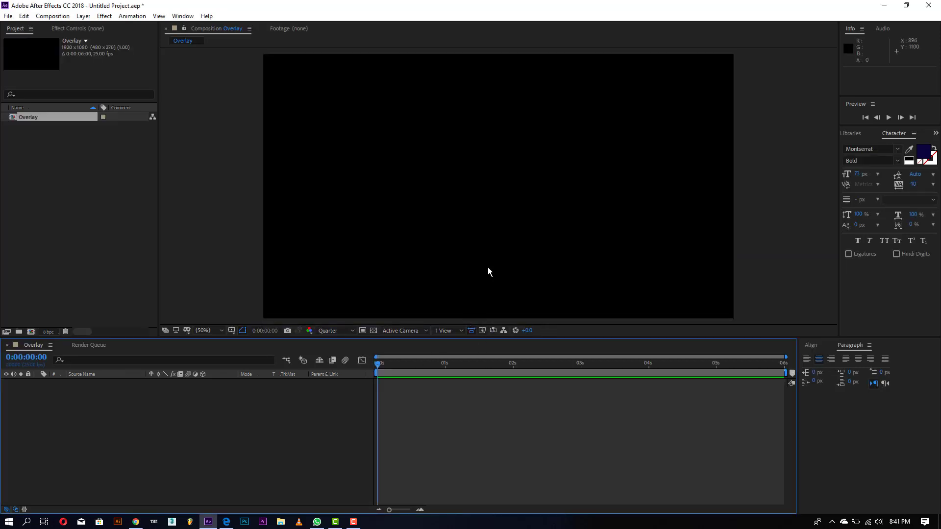
left_click(210, 331)
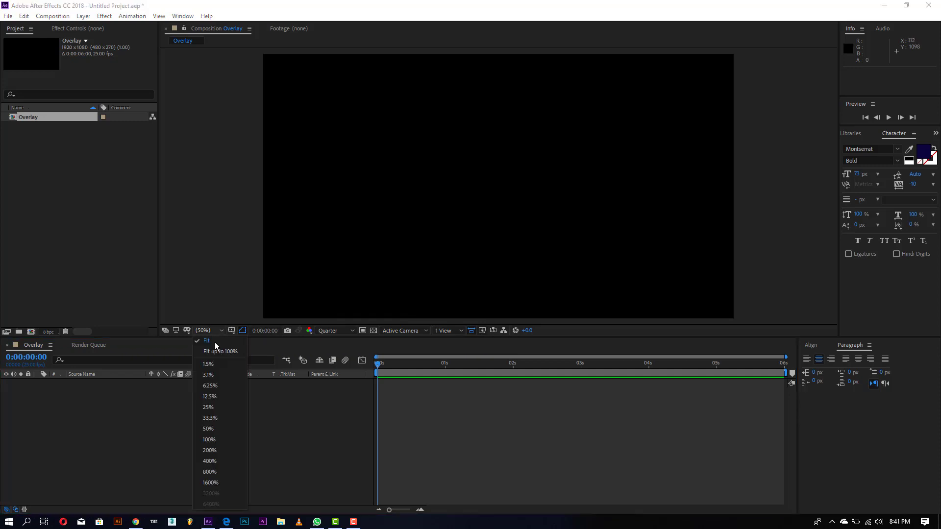
left_click(215, 343)
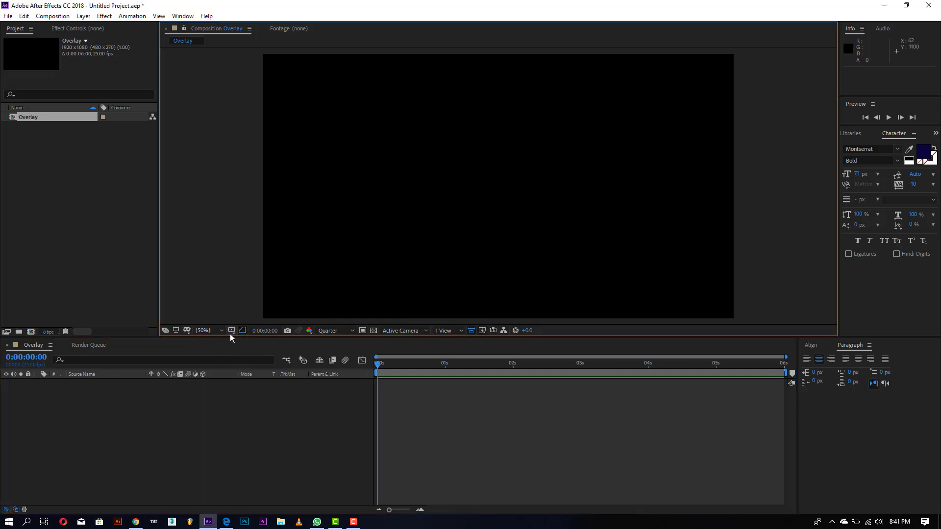
left_click(230, 334)
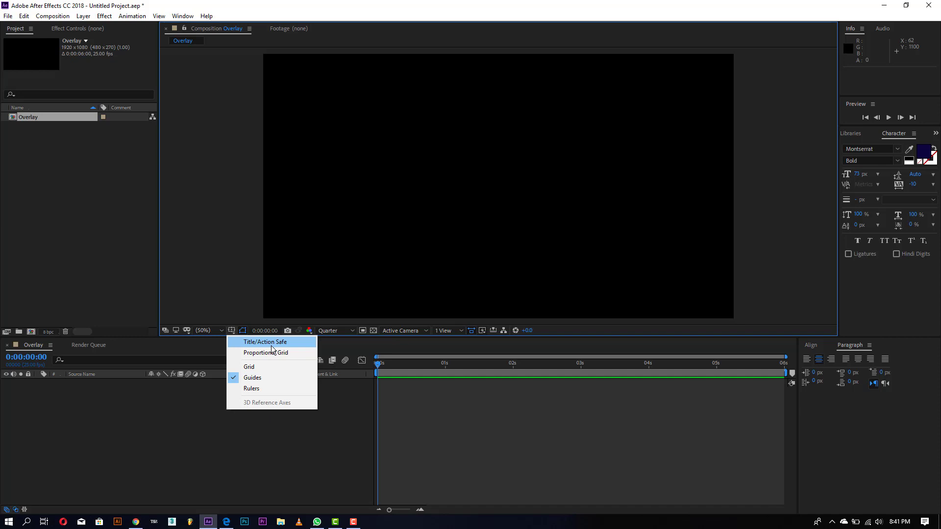
left_click(272, 345)
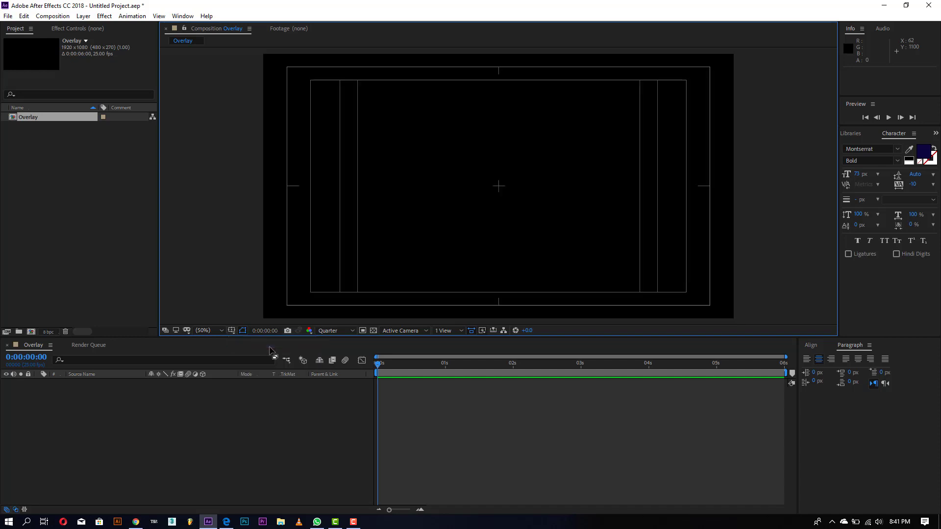
- Bring up the timeline's context menu for creating a new layer
left_click(192, 17)
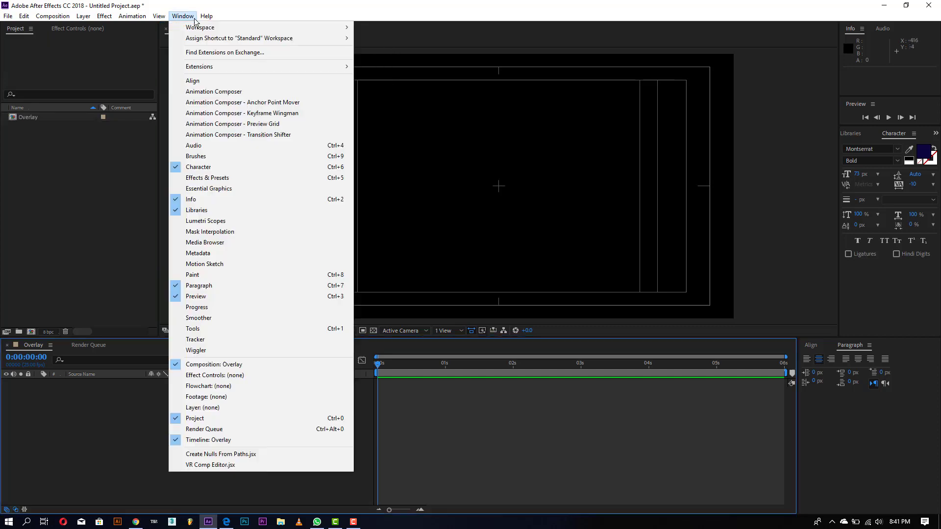
left_click(83, 447)
right_click(83, 447)
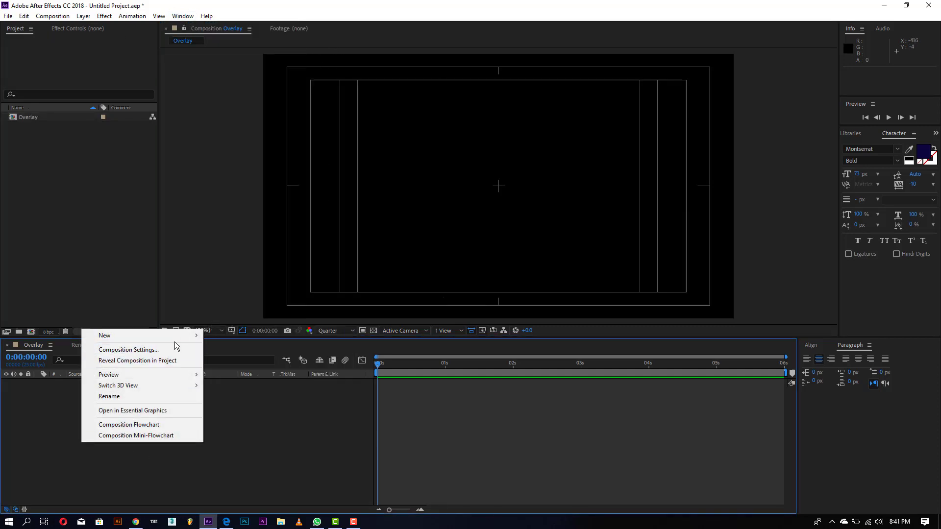
- Add a 1920×1080 pale yellow solid layer named Video
mouse_move(176, 338)
left_click(228, 361)
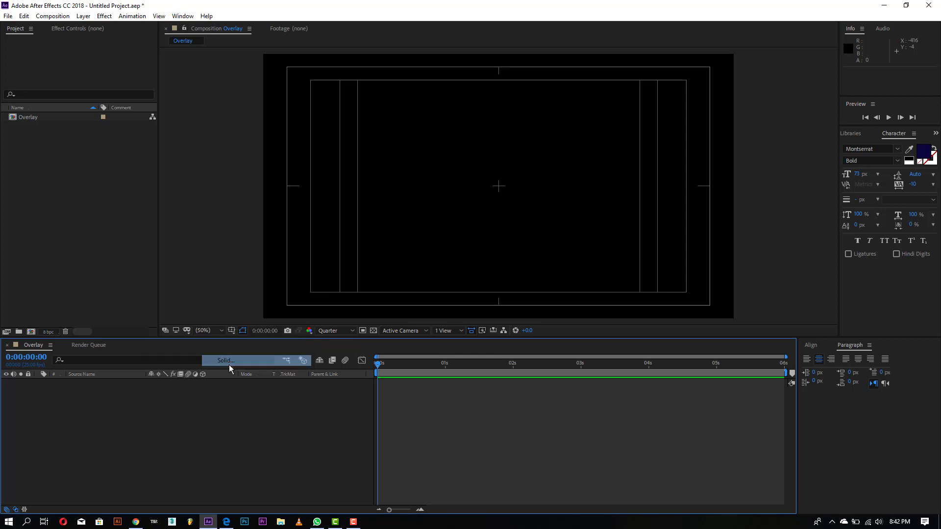
left_click(112, 172)
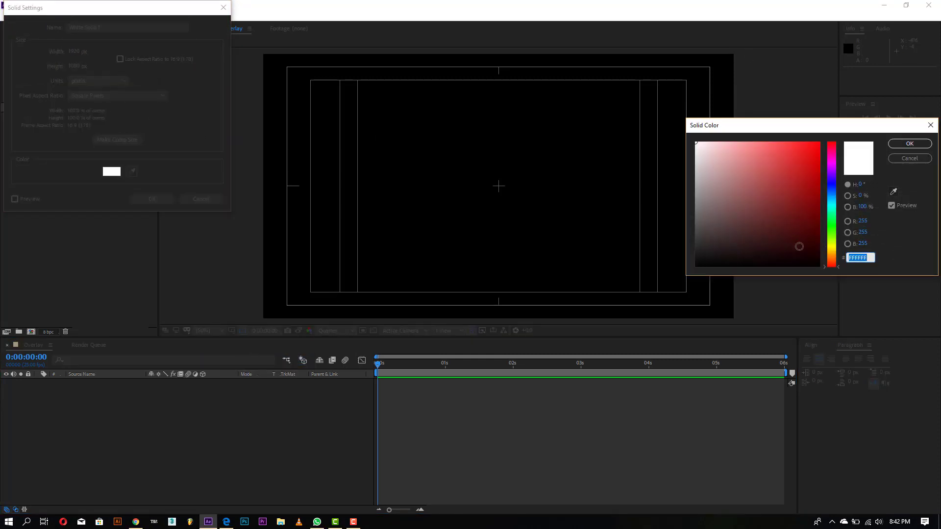
left_click(830, 248)
left_click_drag(742, 145, 759, 142)
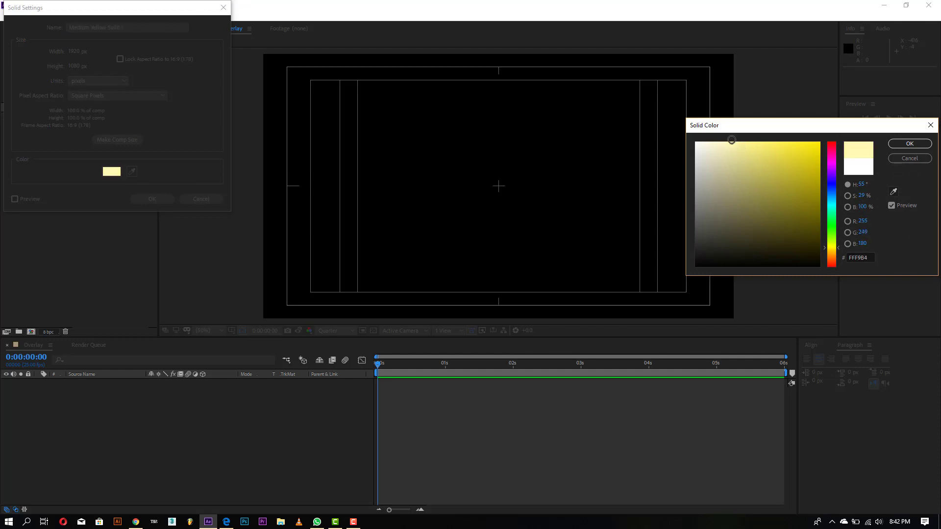
left_click(909, 145)
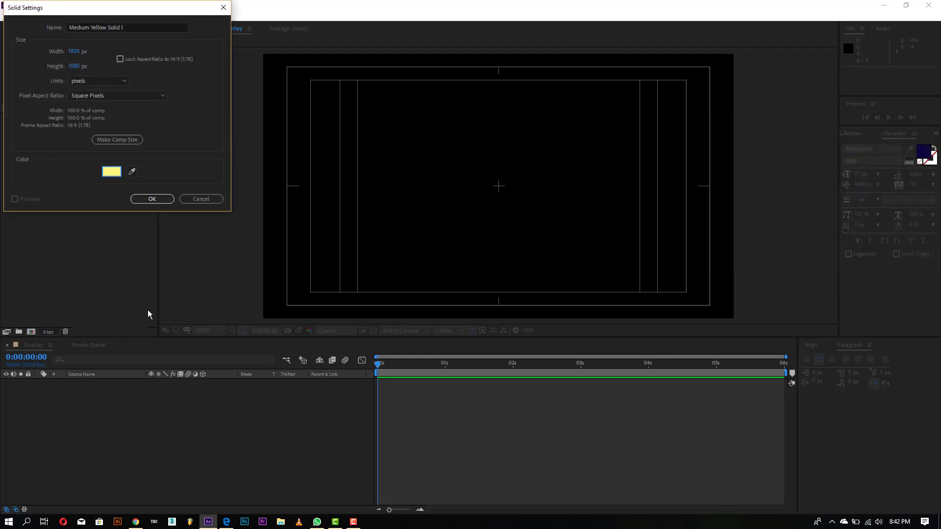
left_click(135, 27)
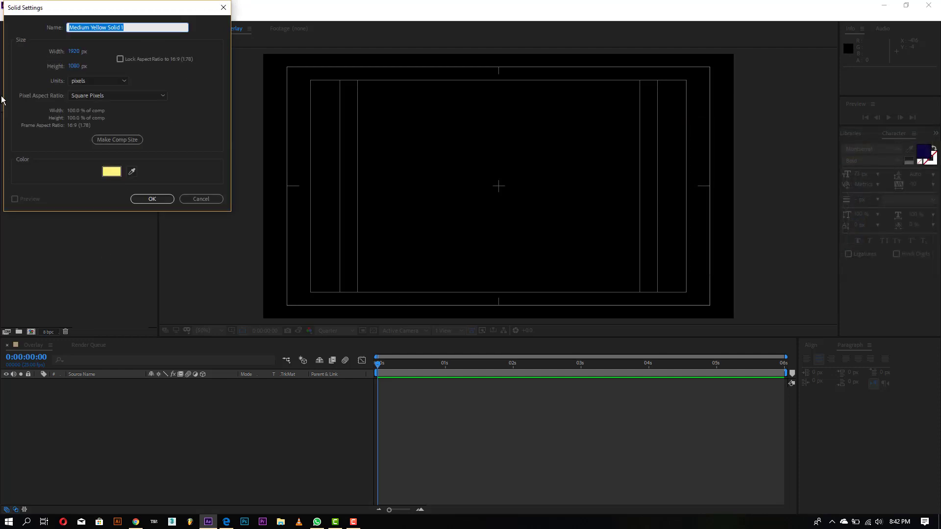
type("Video")
key("Return")
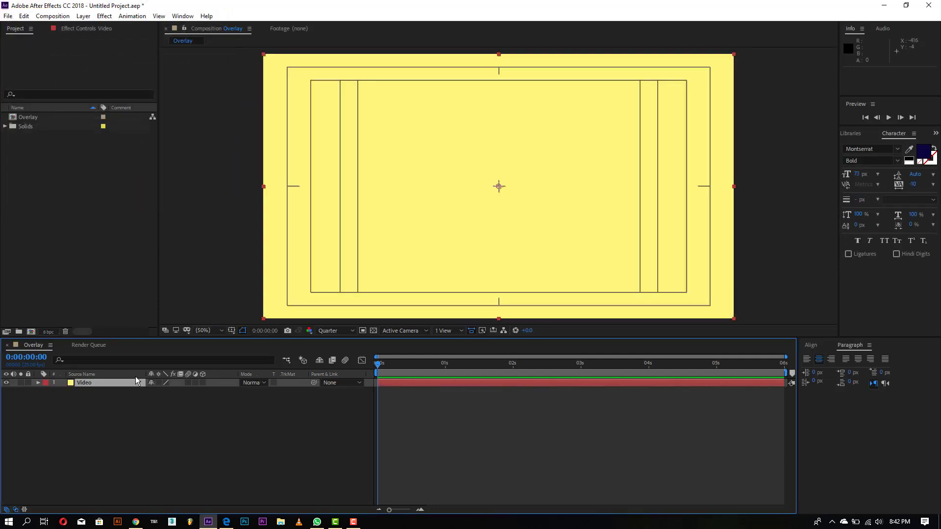
- Draw a large rectangle shape over the right part of the frame
right_click(267, 430)
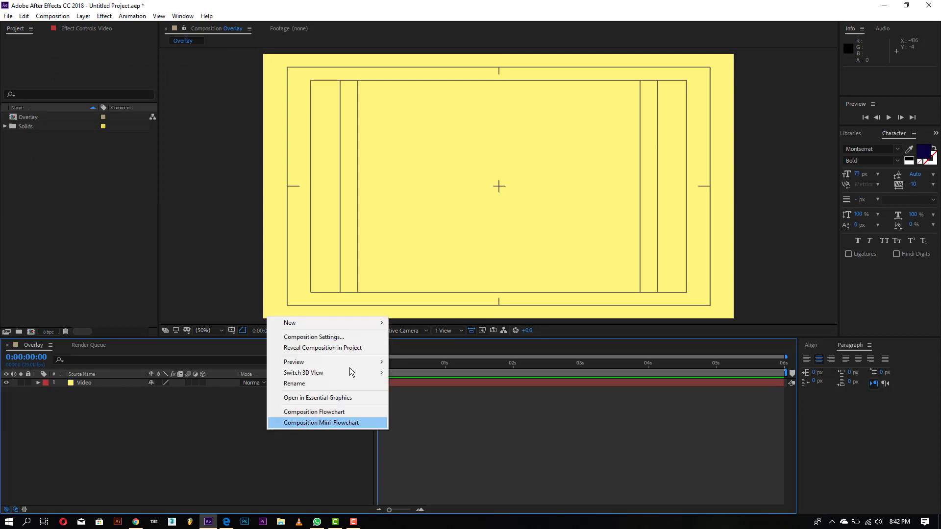
mouse_move(380, 326)
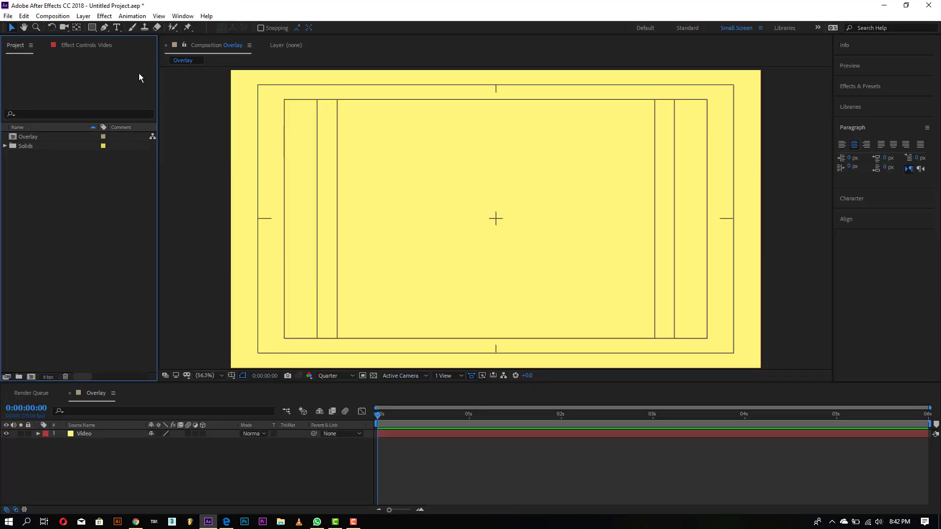
left_click(96, 30)
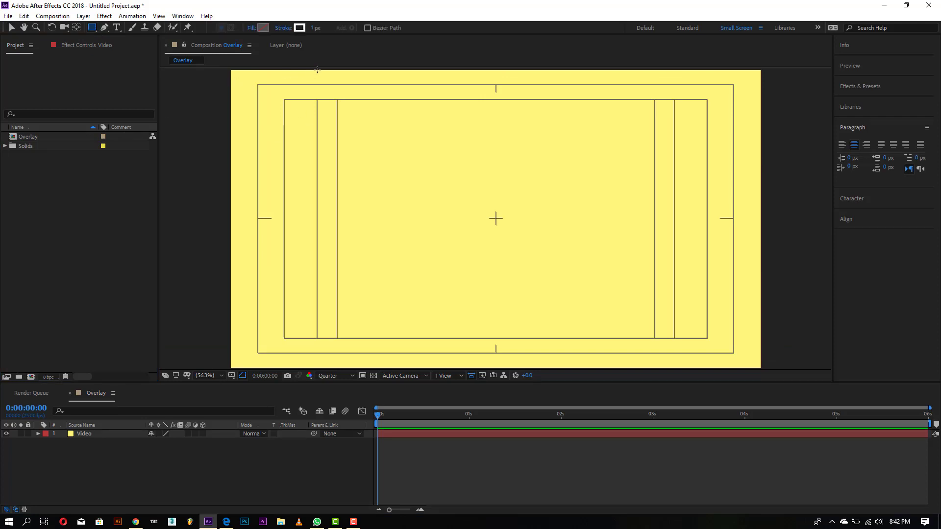
mouse_move(317, 69)
left_mouse_down()
mouse_move(340, 227)
mouse_move(766, 317)
mouse_move(762, 284)
mouse_move(774, 294)
left_mouse_up()
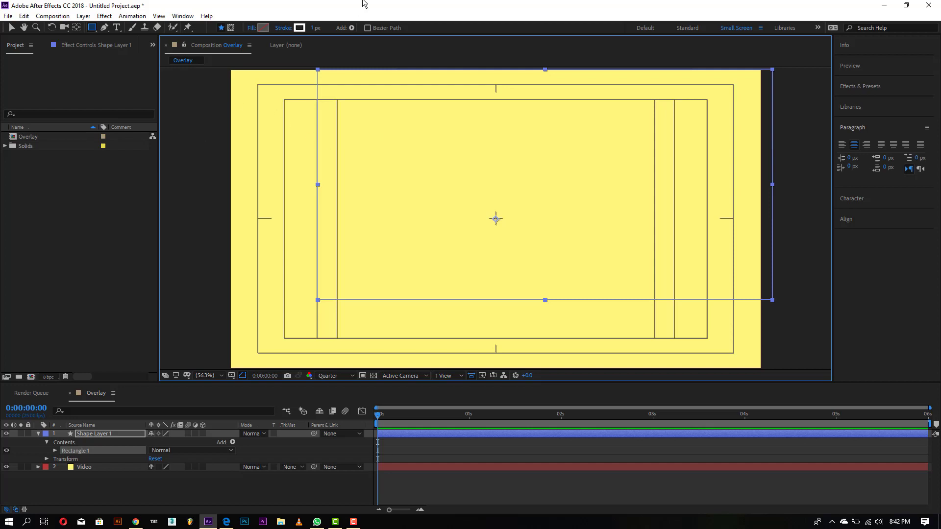
- Give the rectangle a 0 px stroke and a solid pure red fill
left_click_drag(313, 30, 308, 31)
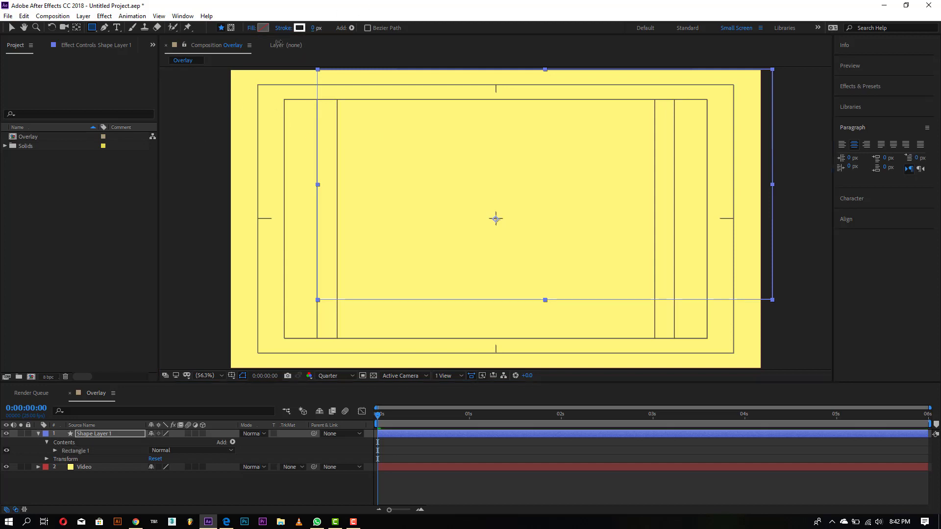
left_click(250, 30)
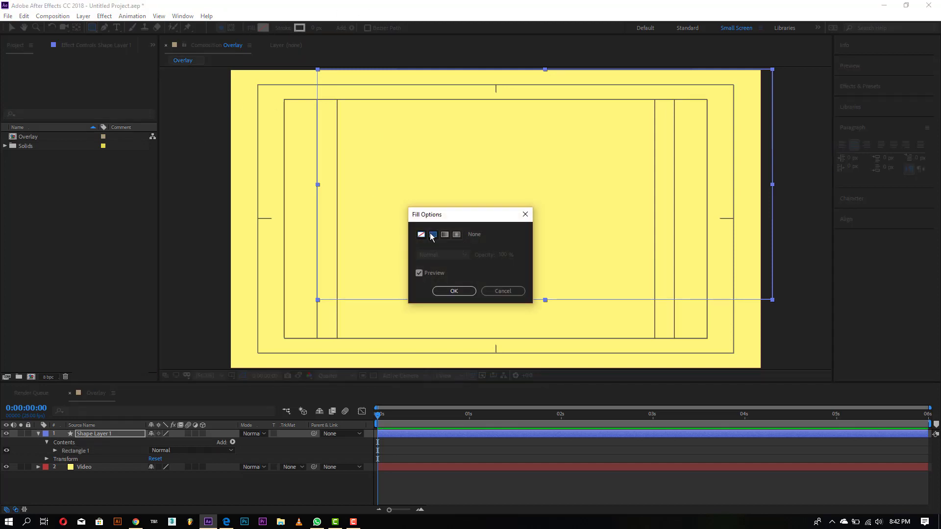
left_click(433, 235)
left_click(453, 290)
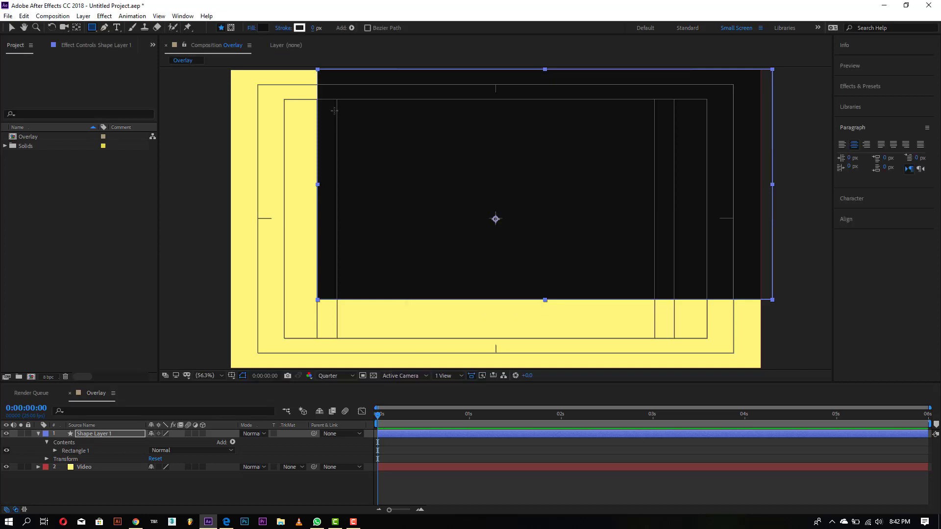
left_click(264, 28)
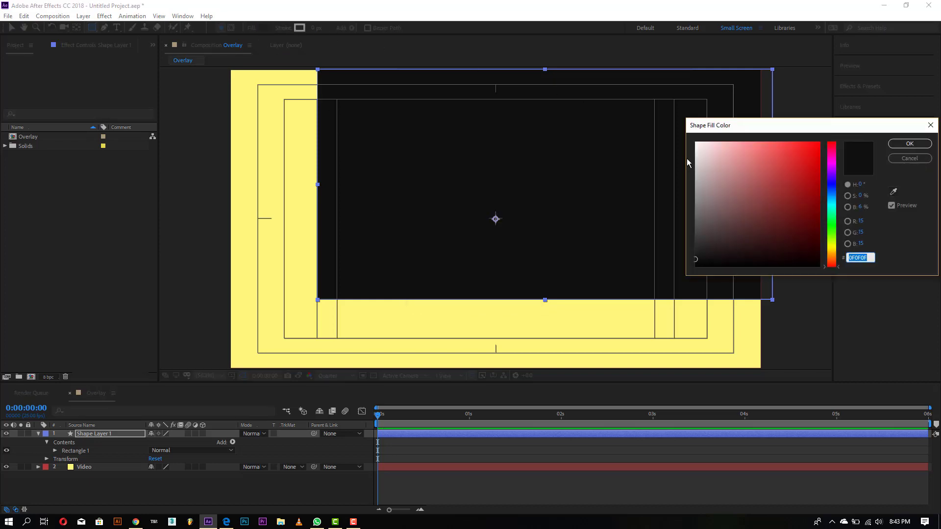
left_click(696, 143)
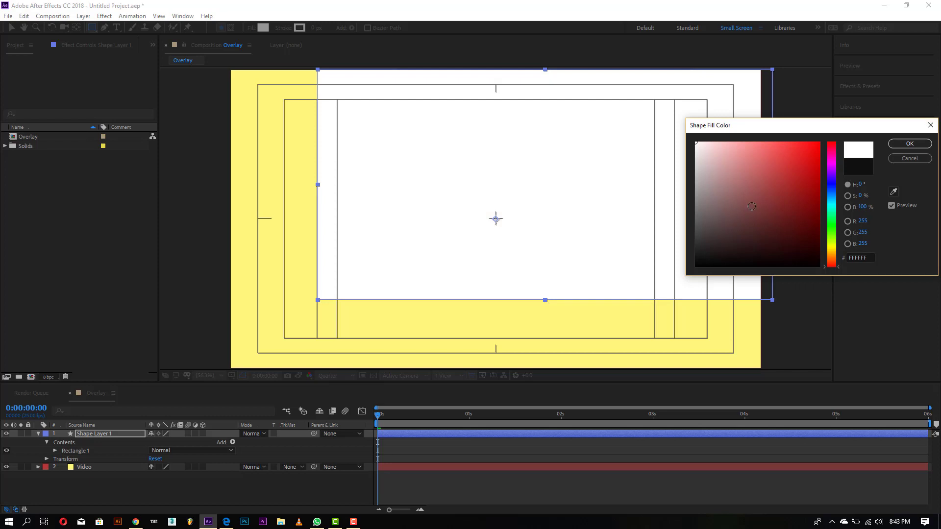
left_click_drag(786, 166, 819, 142)
left_click(909, 144)
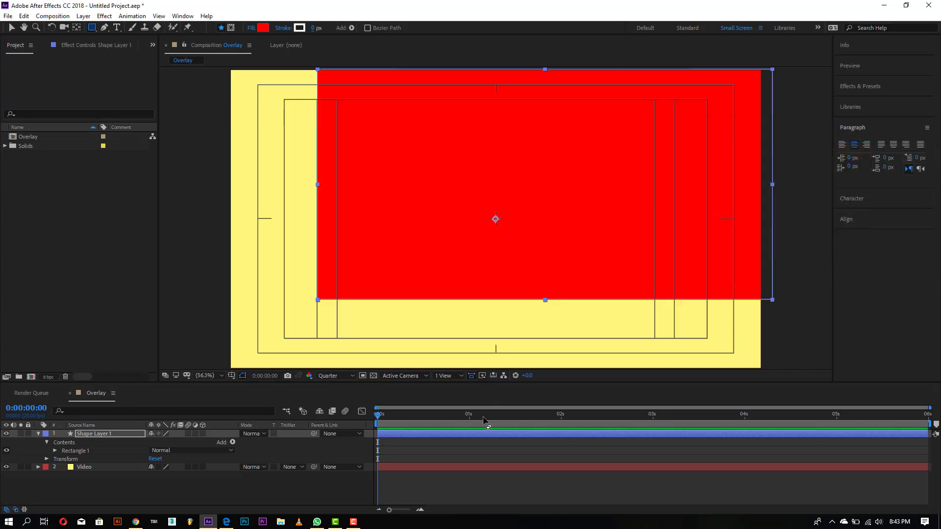
left_click(456, 487)
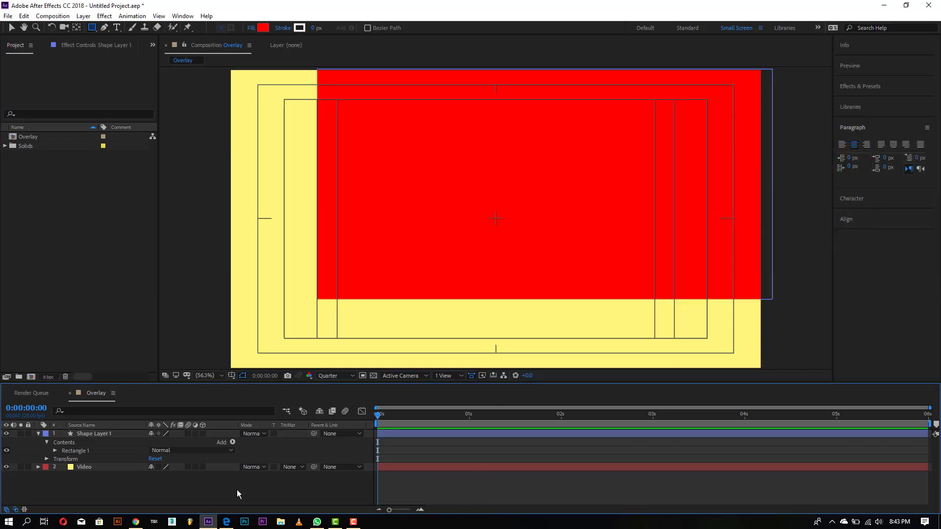
left_click(104, 435)
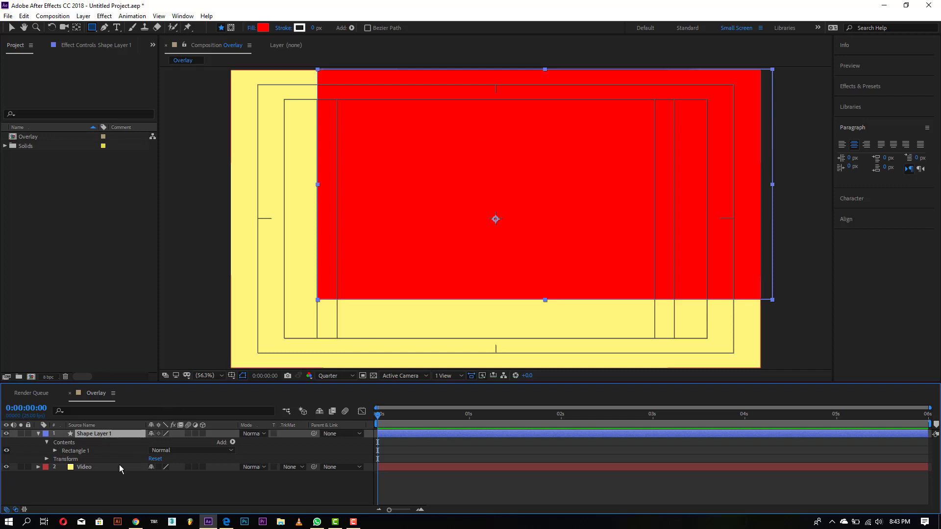
left_click(12, 27)
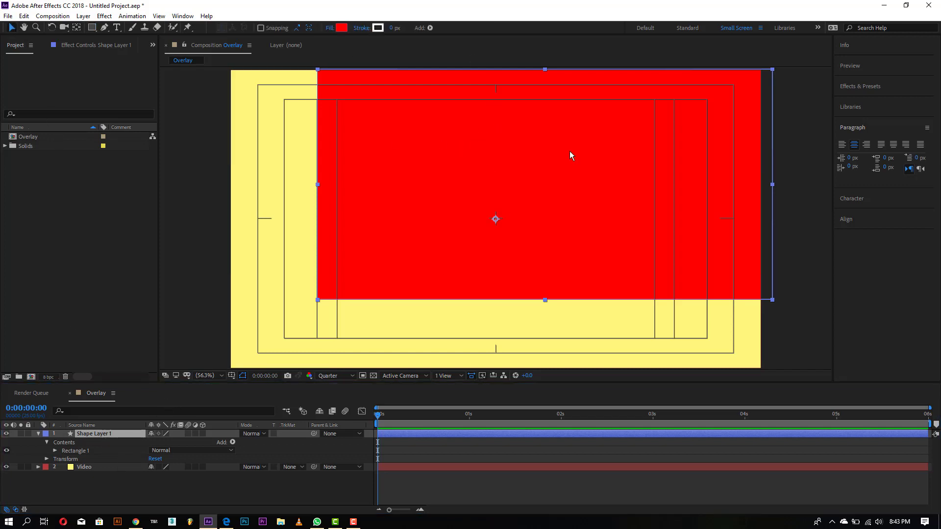
- Align the red box and Video layer right and top, scaling the box to 92.8, 97.4%
left_click_drag(570, 156, 559, 157)
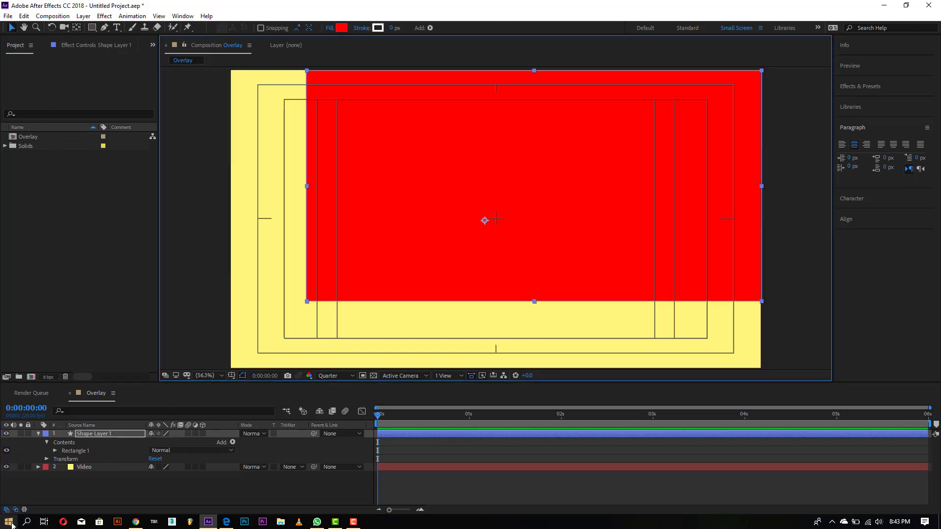
left_click(104, 468, "ctrl")
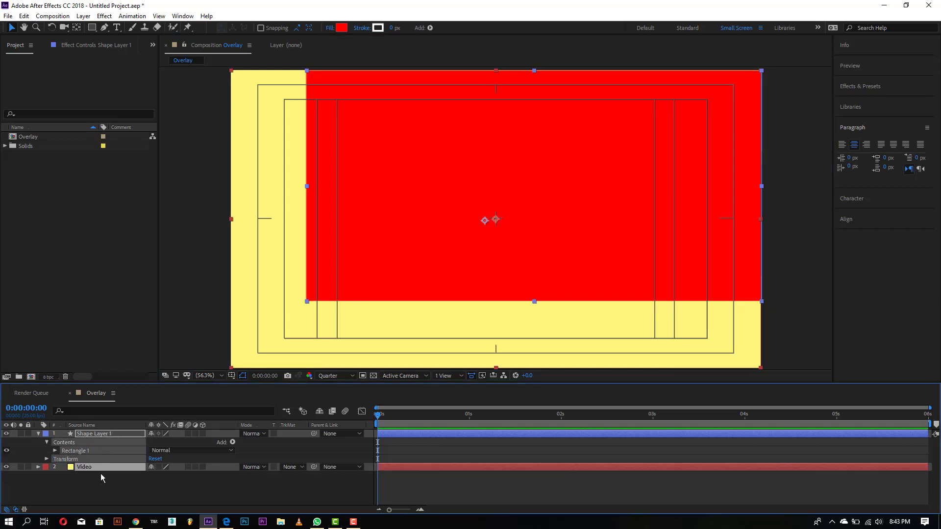
left_click(101, 468)
left_click(108, 434, "ctrl")
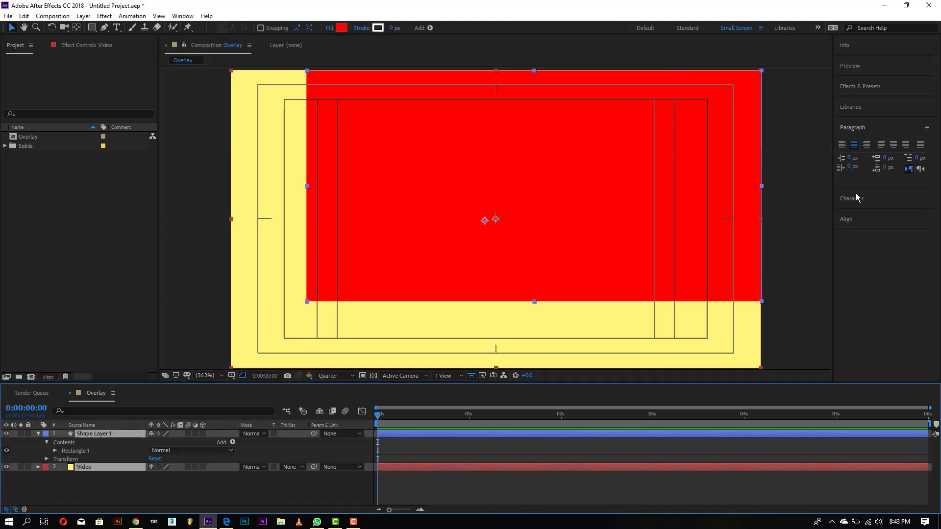
left_click(851, 220)
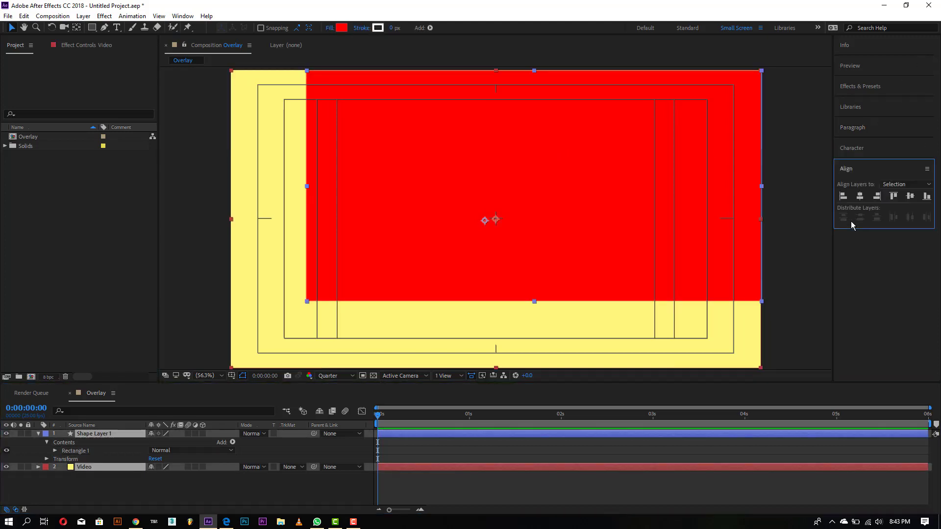
left_click(881, 198)
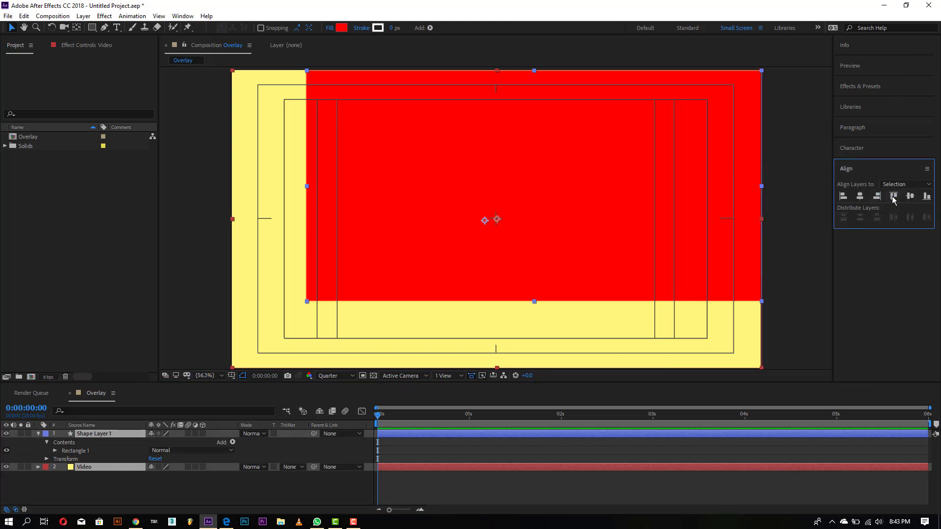
left_click(892, 198)
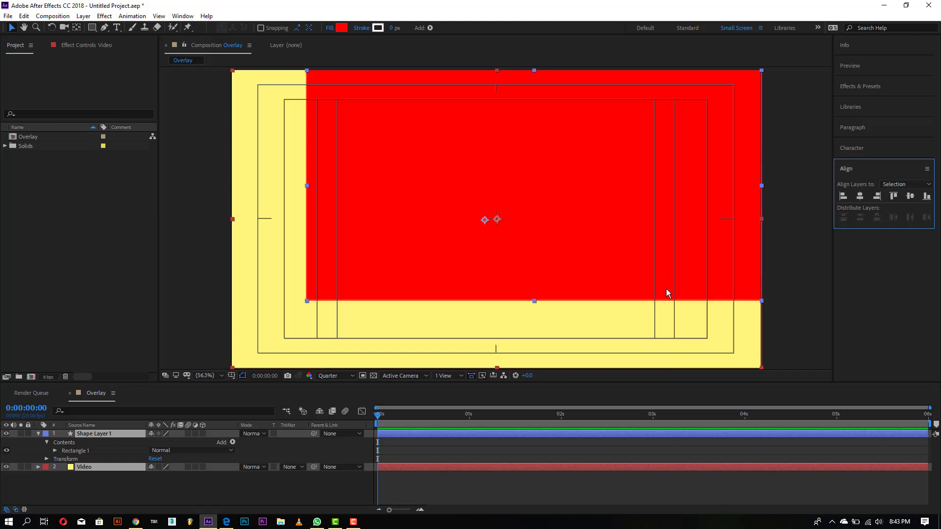
left_click_drag(666, 293, 666, 293)
key("s")
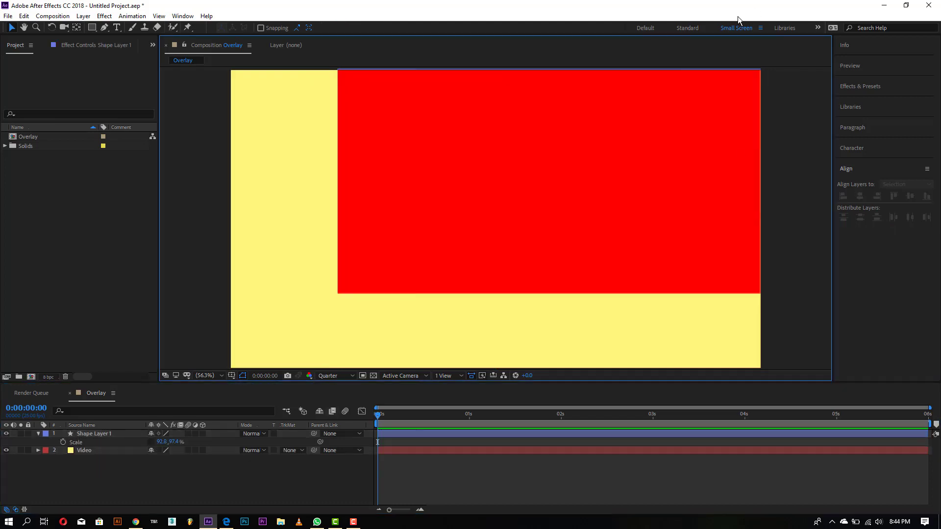
- Lock both the Shape Layer 1 and Video layers
left_click(328, 202)
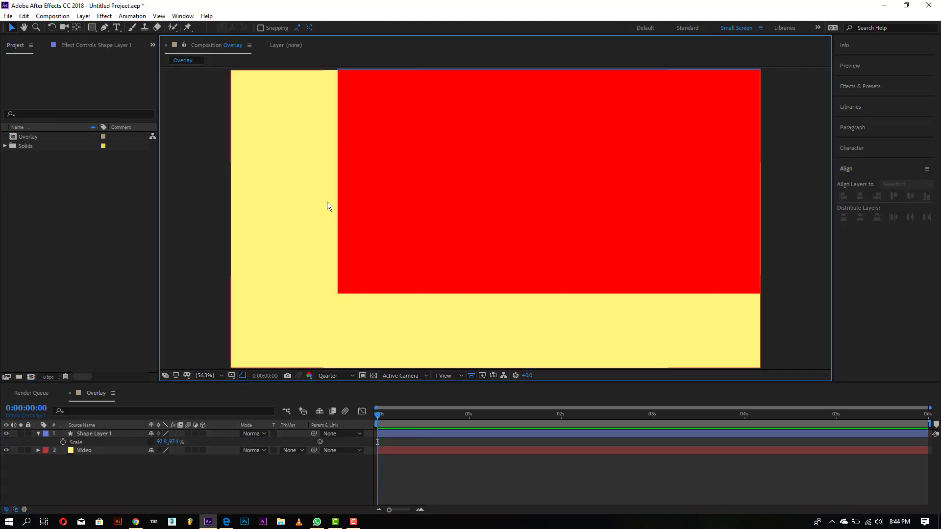
left_click(126, 451)
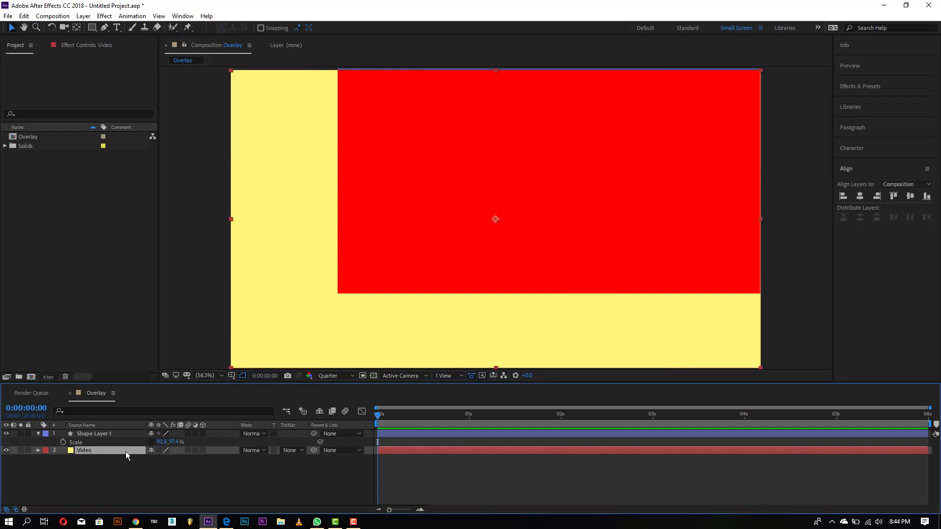
left_click(116, 437)
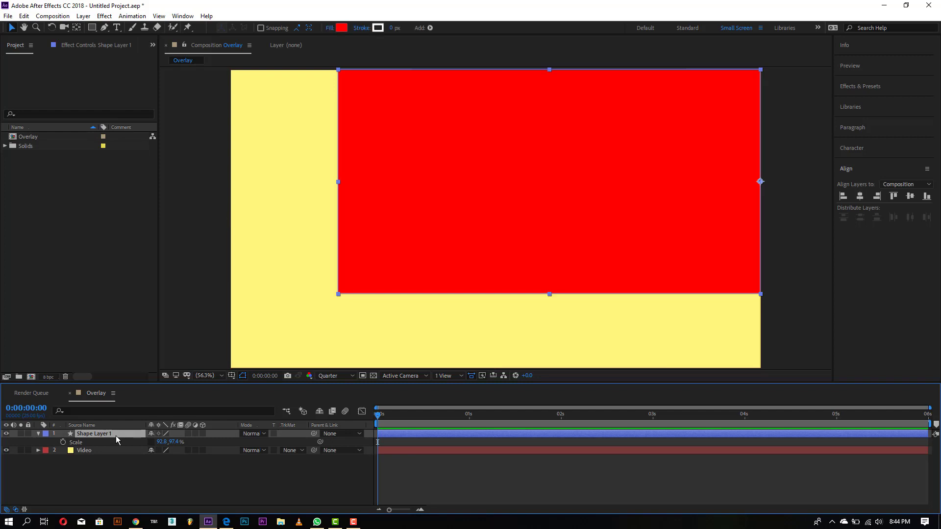
left_click(28, 434)
left_click(87, 452)
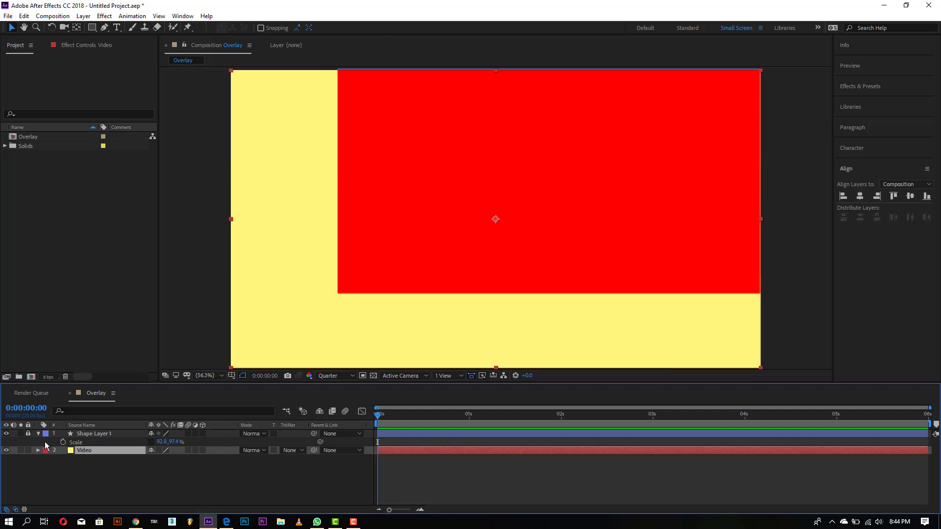
left_click(28, 451)
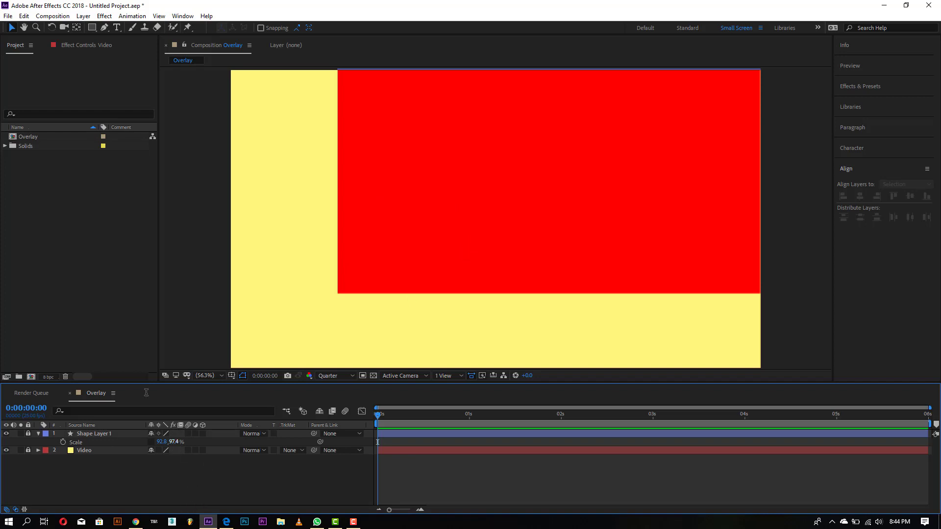
- Import CD DVD Disc Cover.png from Local Disk (F:) into the project
double_click(91, 250)
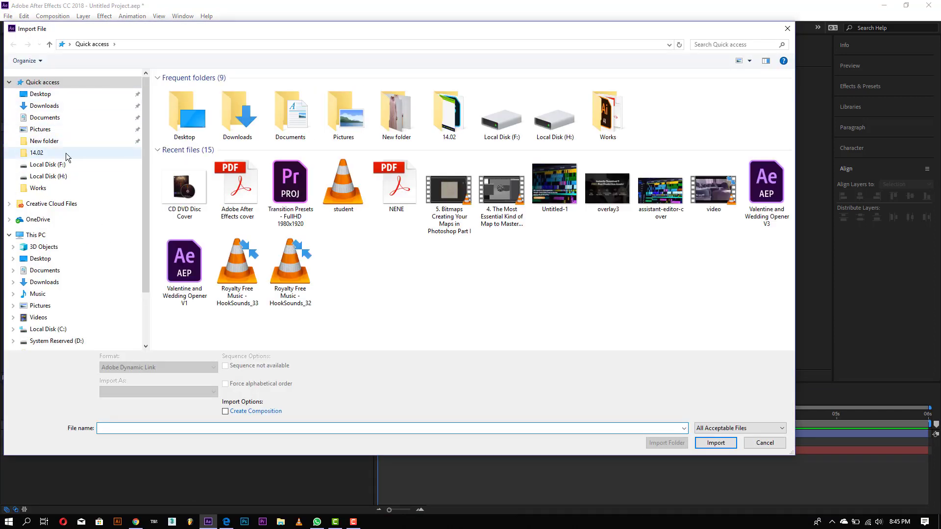
double_click(185, 189)
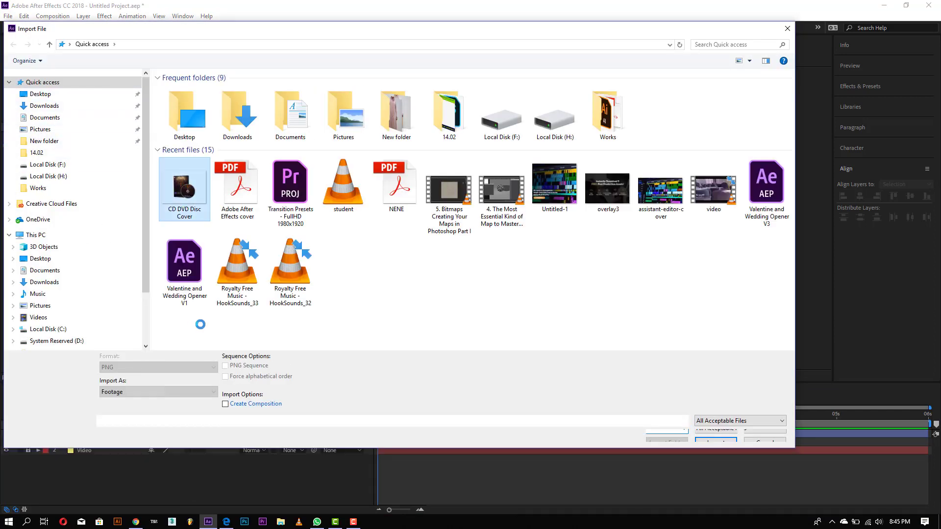
right_click(192, 196)
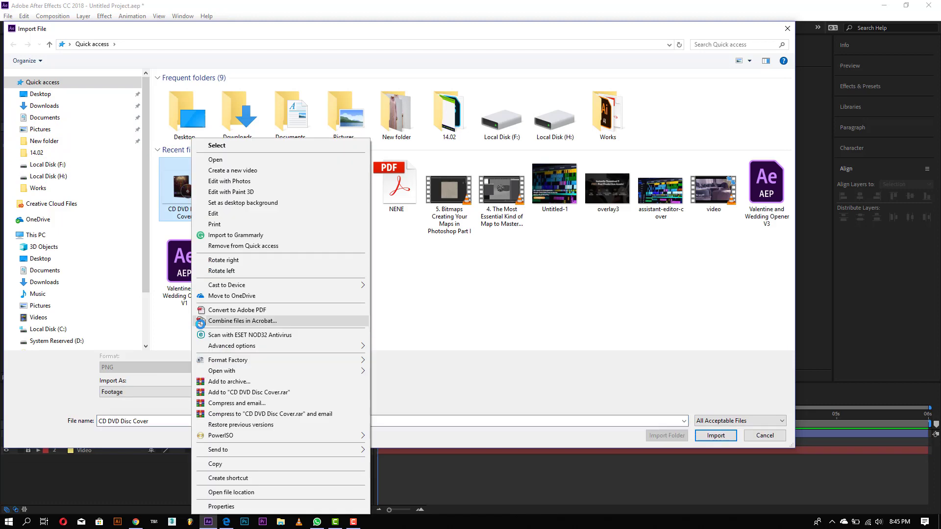
left_click(231, 492)
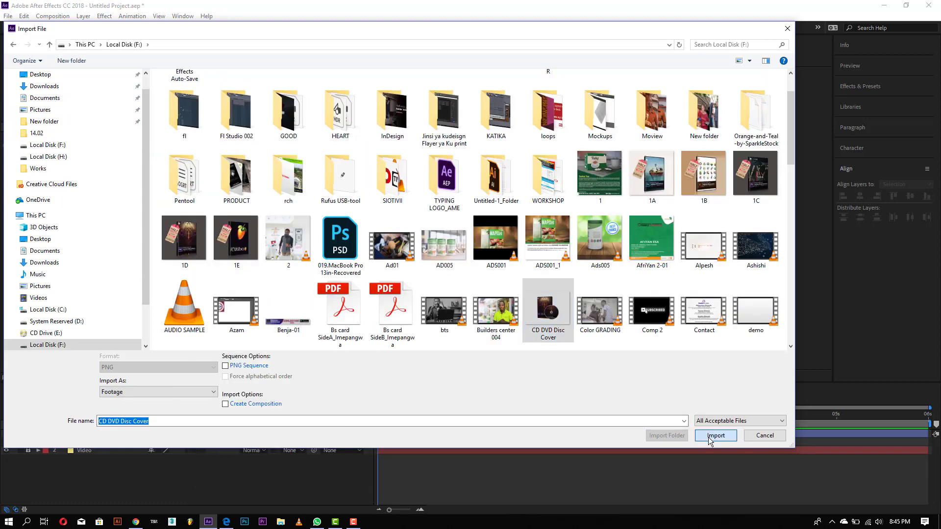
left_click(715, 436)
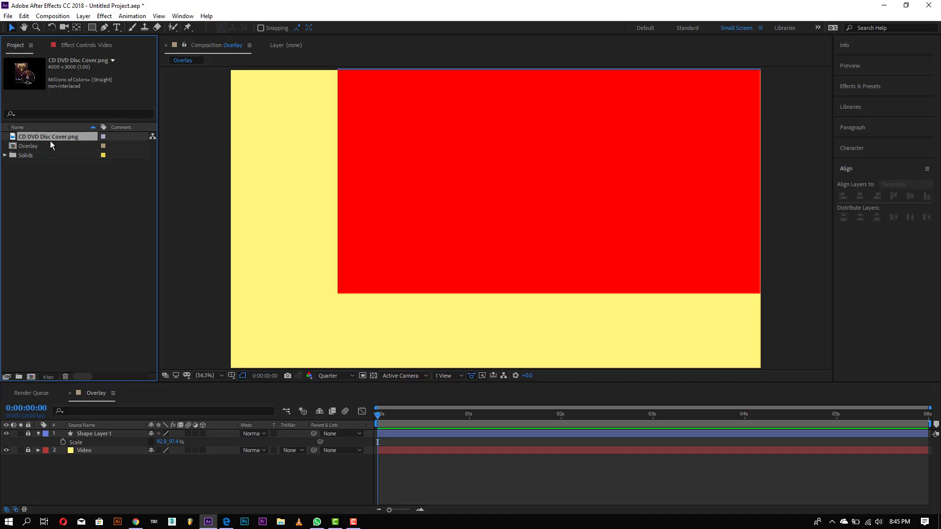
- Add the disc cover to Overlay, scale it to 18% and move it top-left
left_click_drag(49, 136, 294, 164)
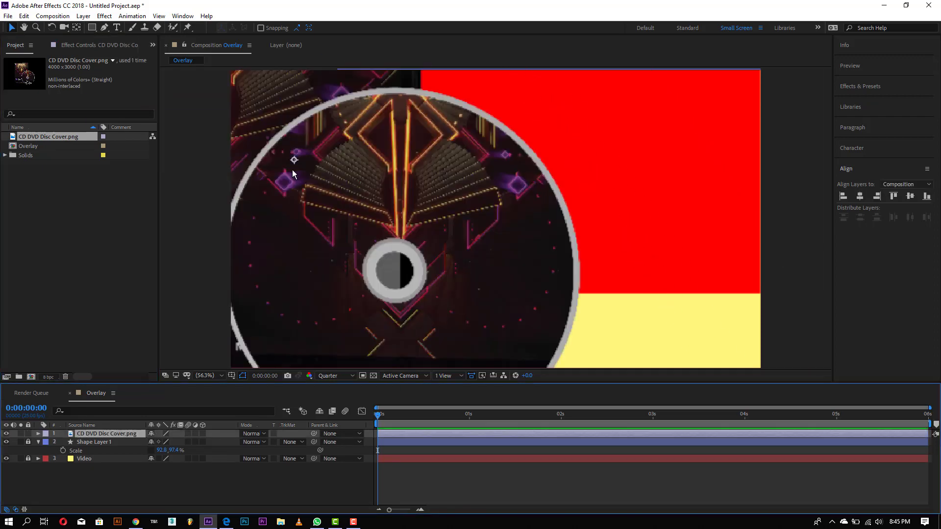
key("s")
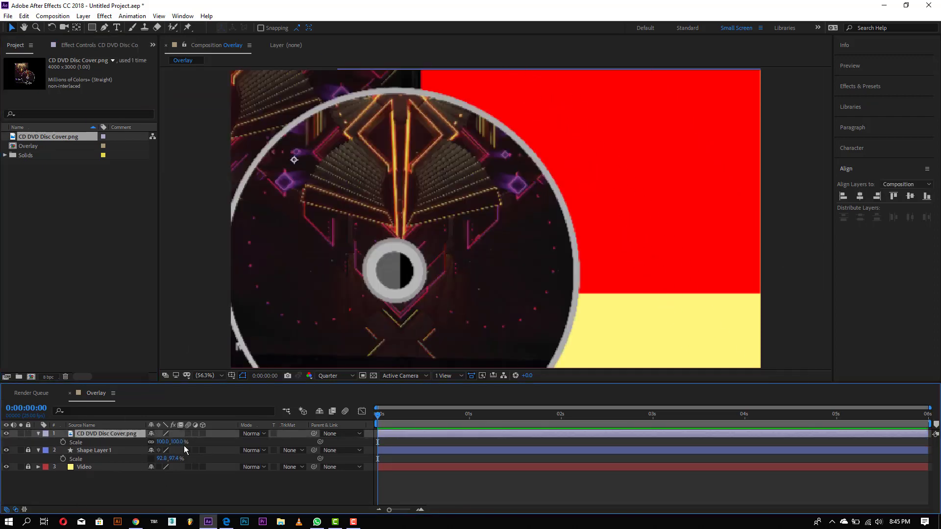
left_click_drag(162, 442, 152, 455)
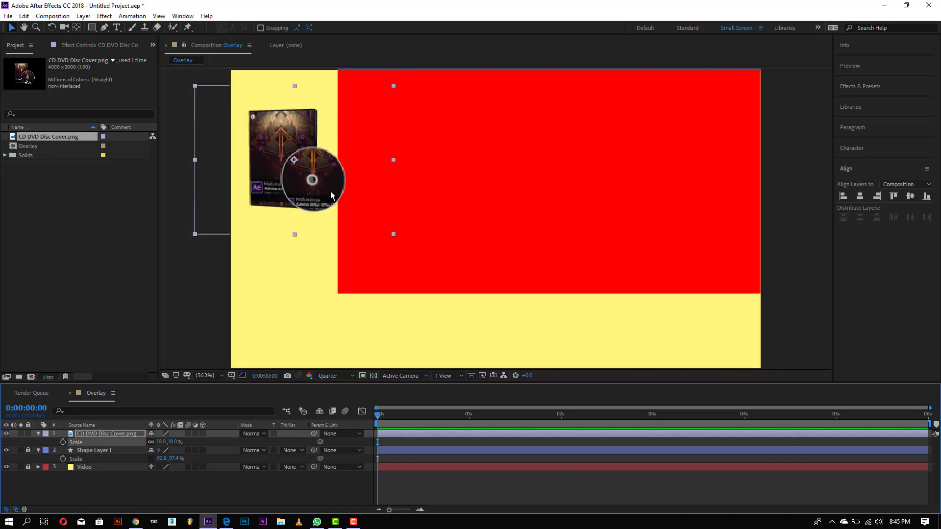
left_click_drag(330, 188, 324, 192)
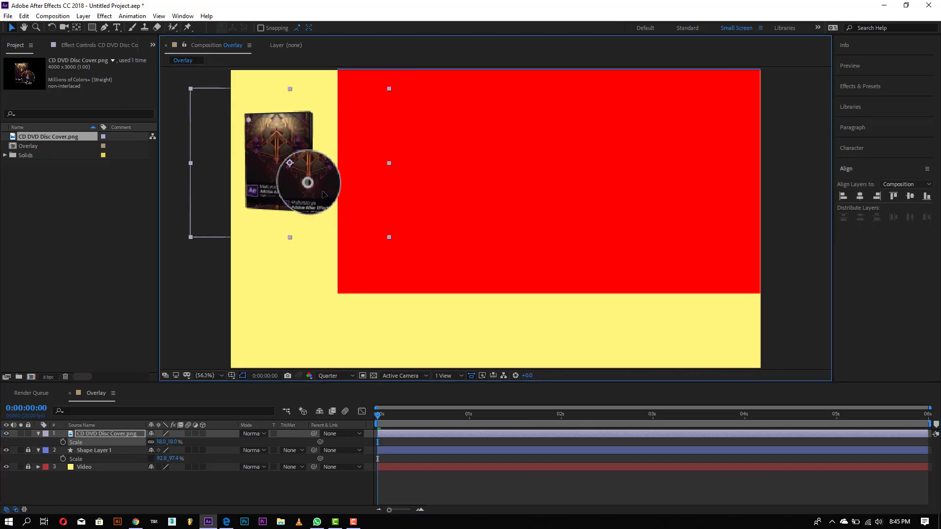
- Set the preview to Full resolution and nudge the cover slightly left and down
left_click(334, 375)
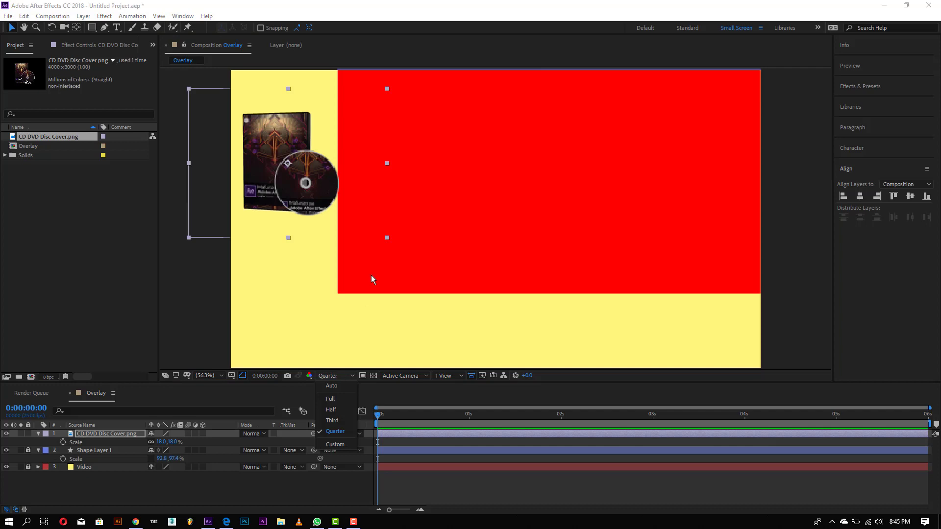
left_click(331, 399)
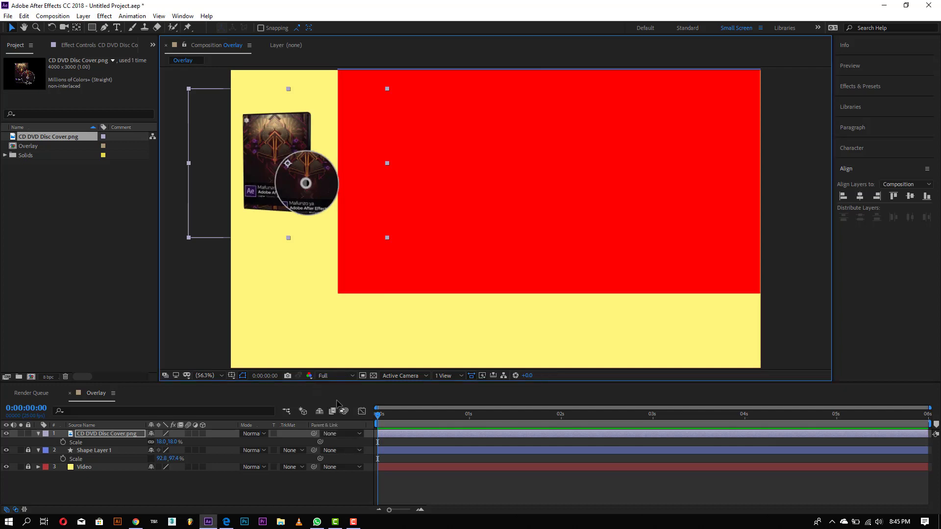
left_click(310, 484)
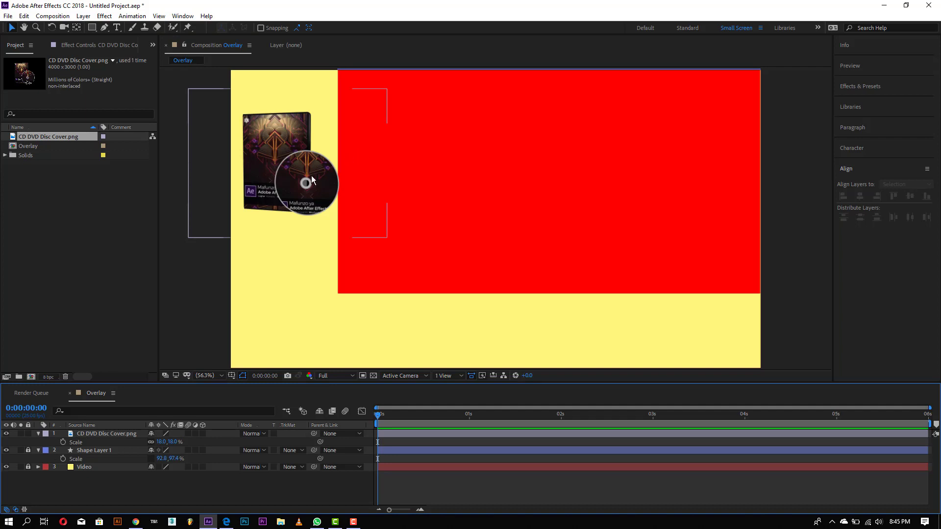
left_click_drag(375, 192, 372, 194)
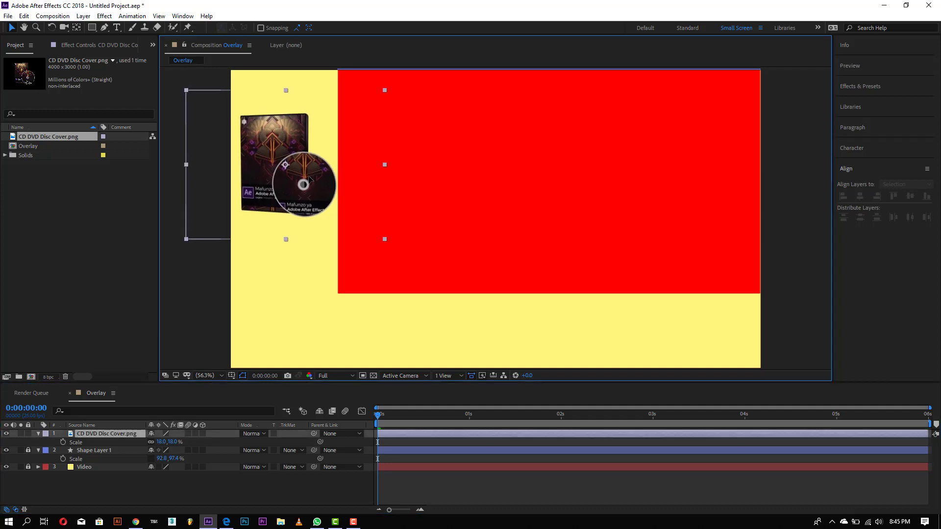
left_click(292, 475)
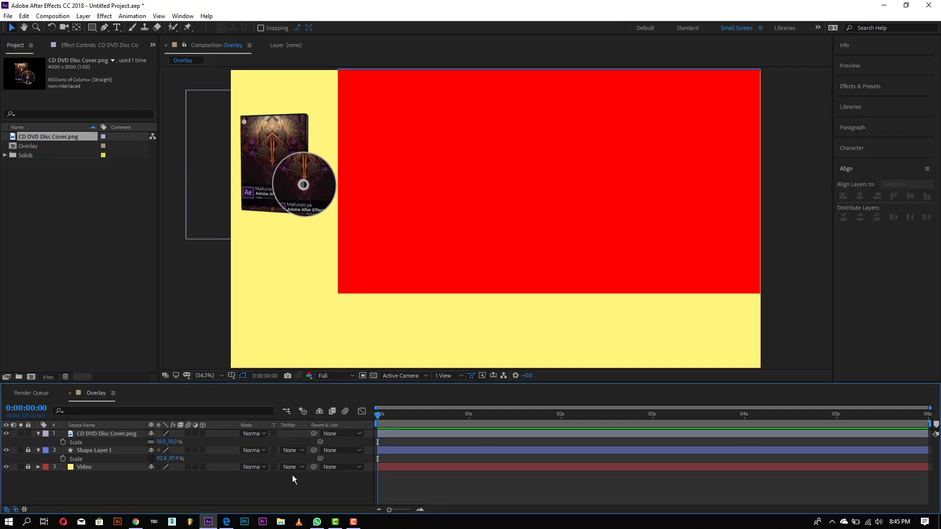
- Type a two-line caption 'Mafunzo ya' / 'Adobe After effets' under the DVD cover
left_click(118, 27)
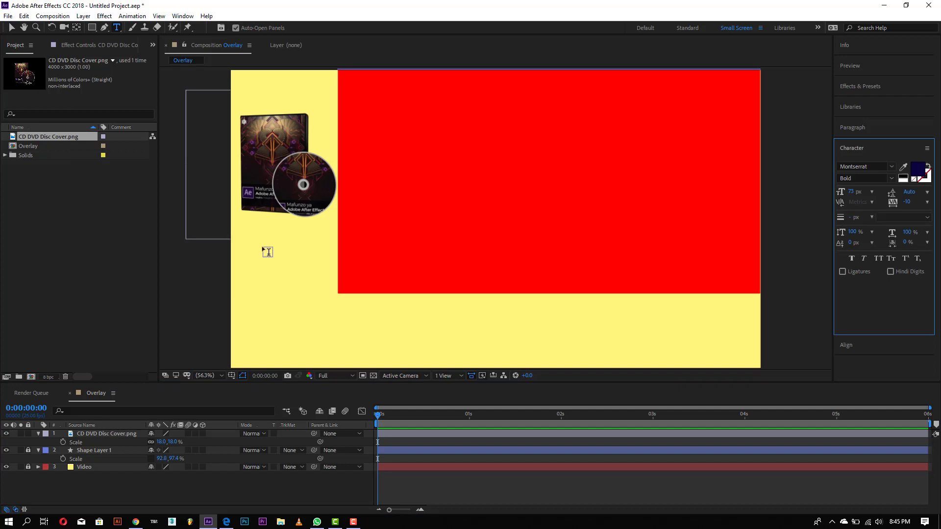
left_click(263, 249)
type("A")
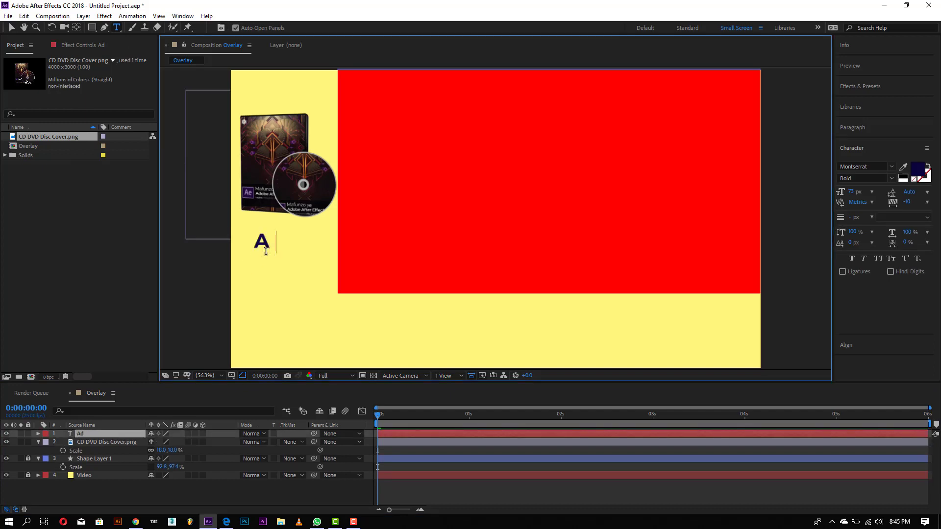
type("dov")
key("BackSpace")
key("BackSpace")
key("BackSpace")
key("BackSpace")
type("Ma")
type("funzo")
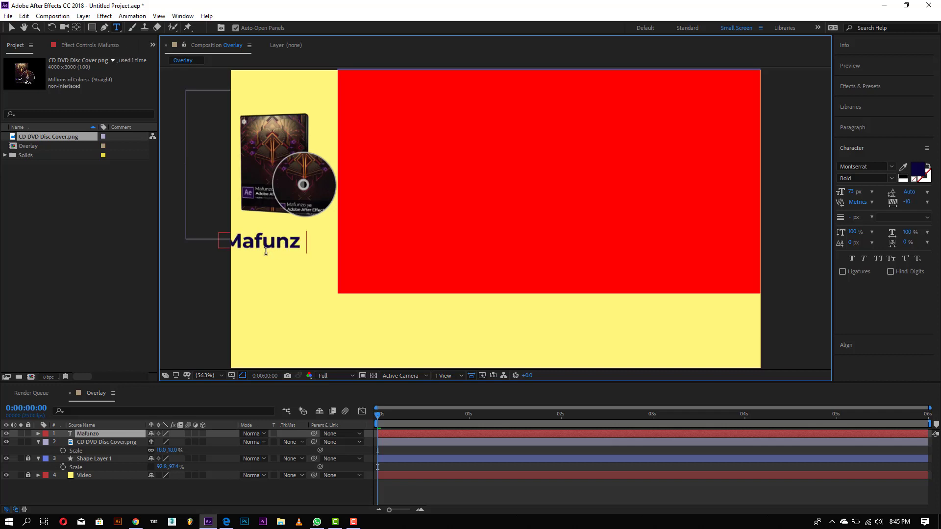
type(" ya")
key("Return")
type("A")
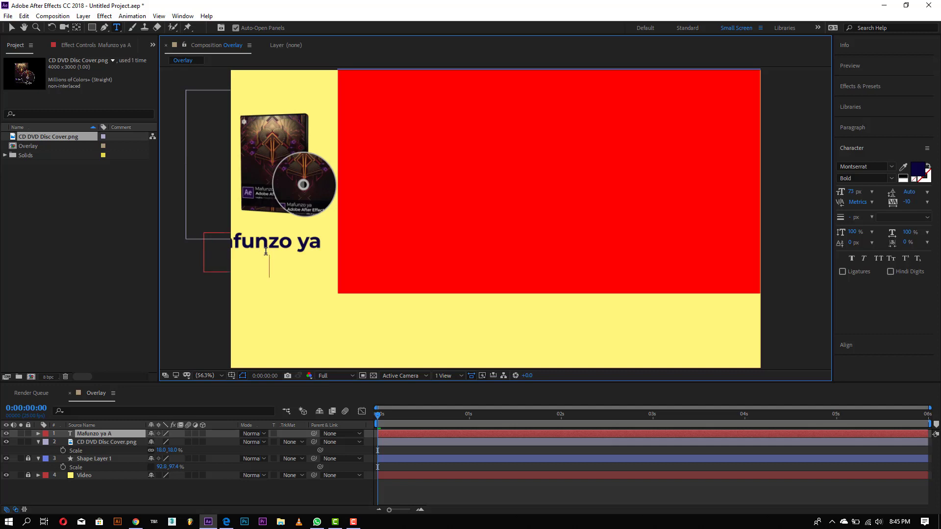
type("dobe ")
type("After")
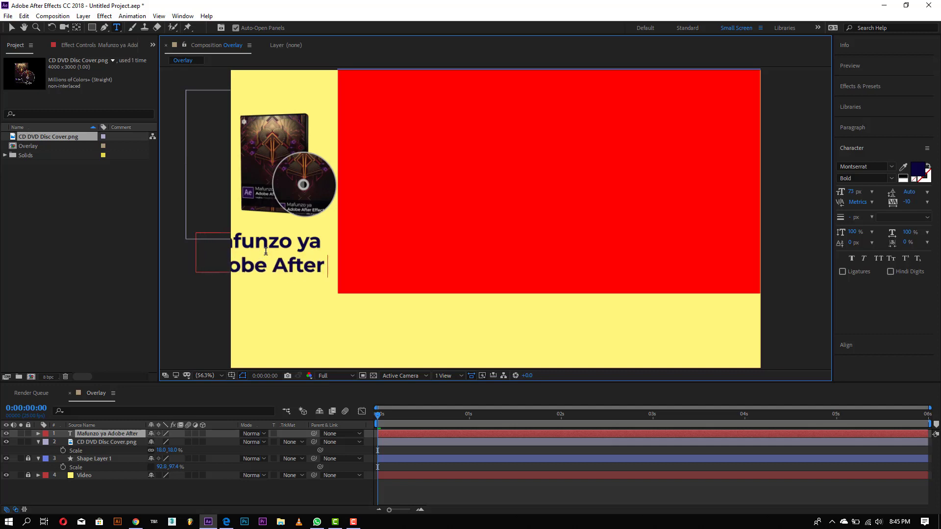
type(" effets")
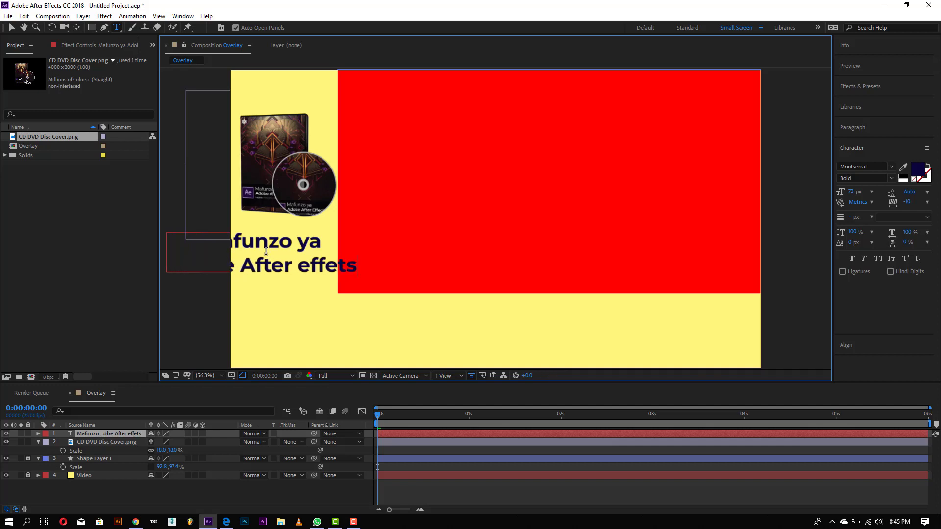
- Set the caption to 36 px and centre it under the DVD cover
double_click(130, 433)
left_click(872, 192)
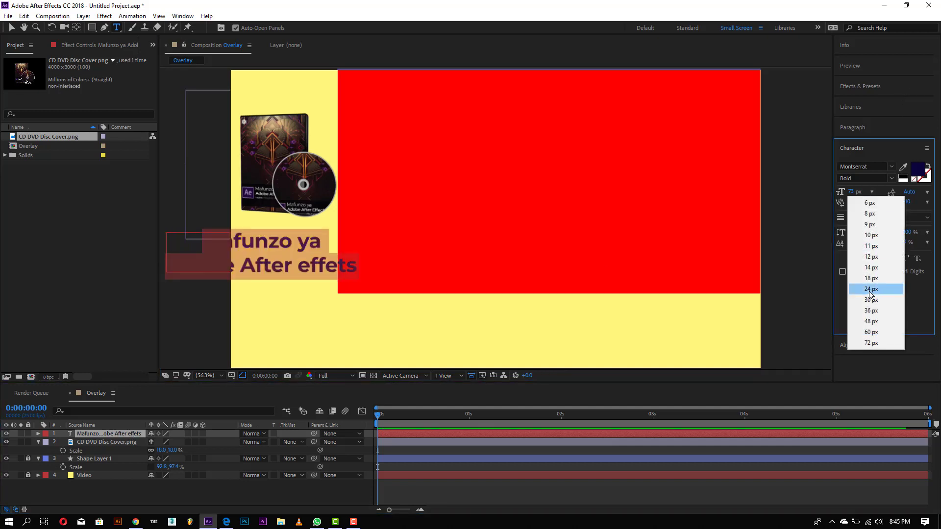
left_click(867, 318)
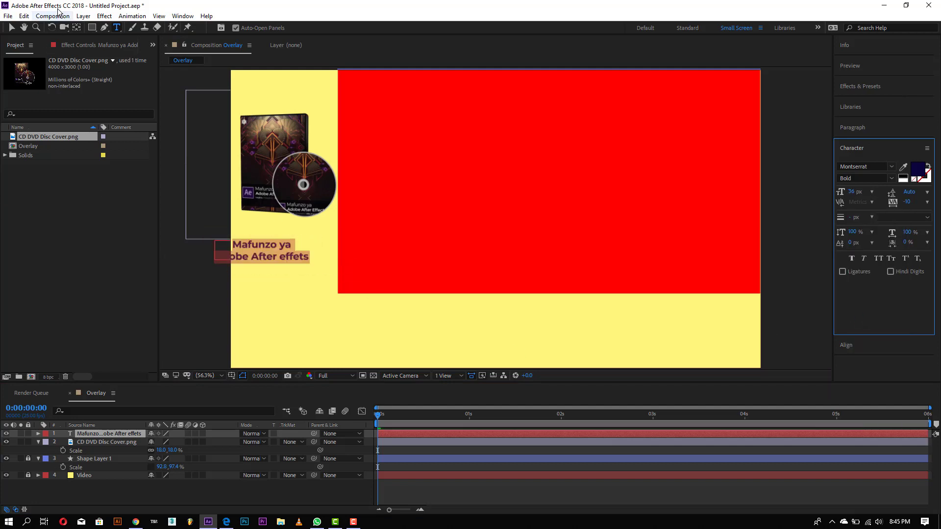
left_click(11, 29)
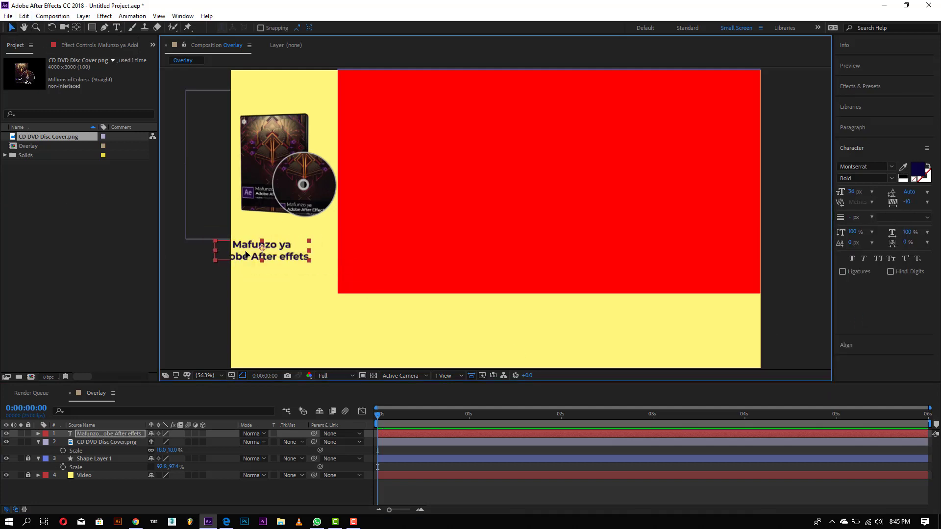
left_click_drag(243, 256, 265, 249)
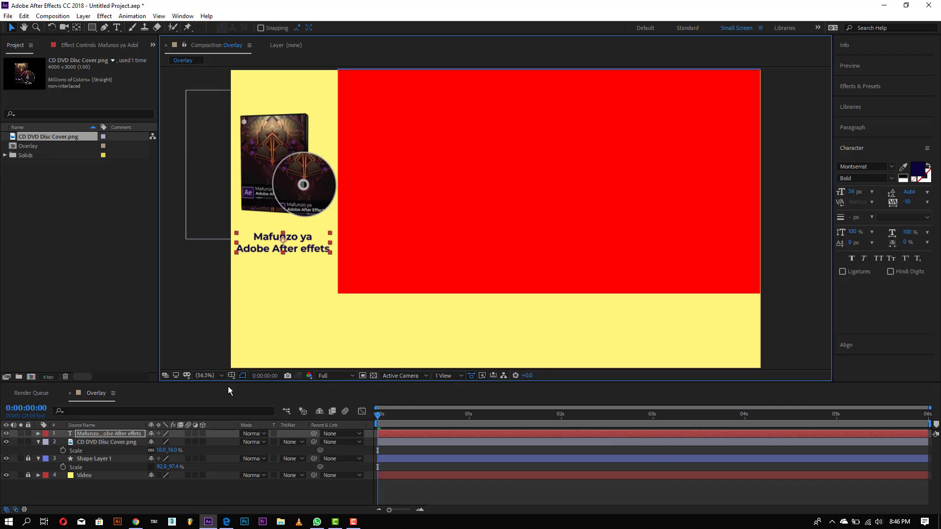
left_click(174, 487)
left_click(311, 249)
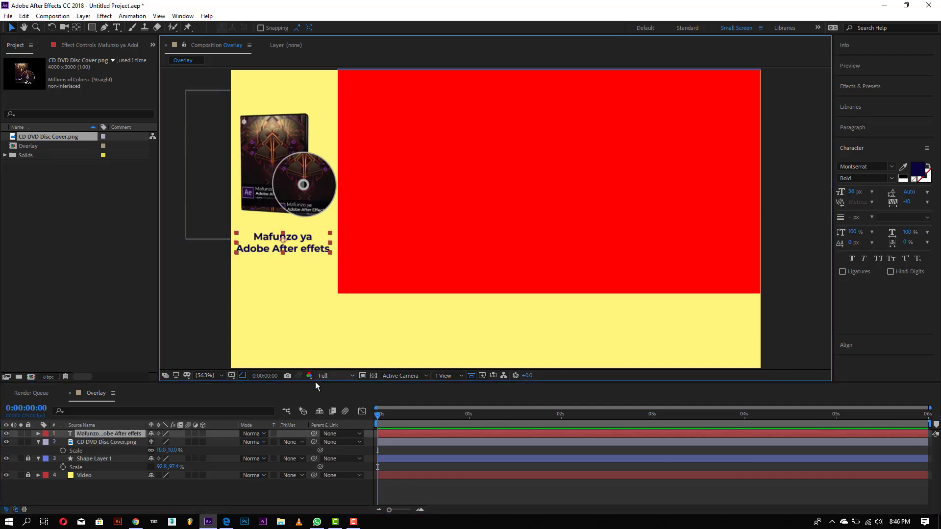
- Add the third caption line 'For Beginners' after 'effets'
double_click(131, 434)
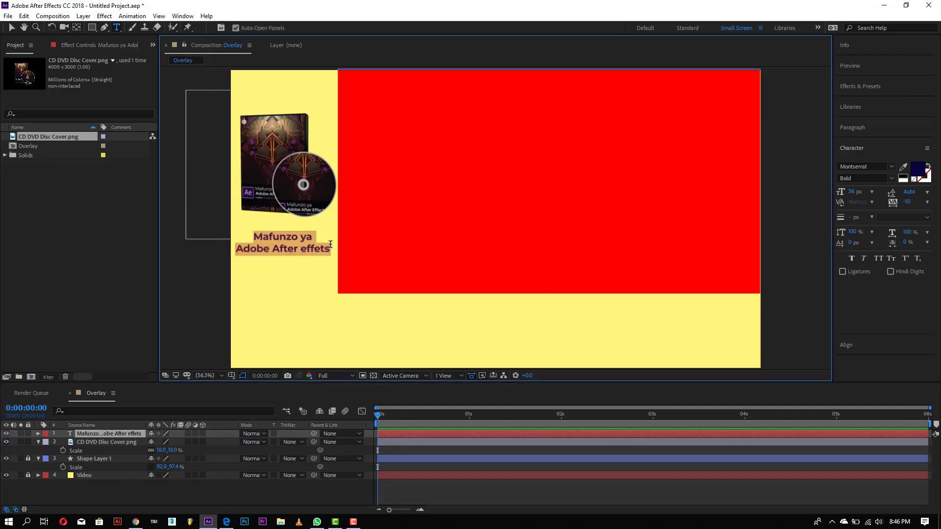
left_click(329, 251)
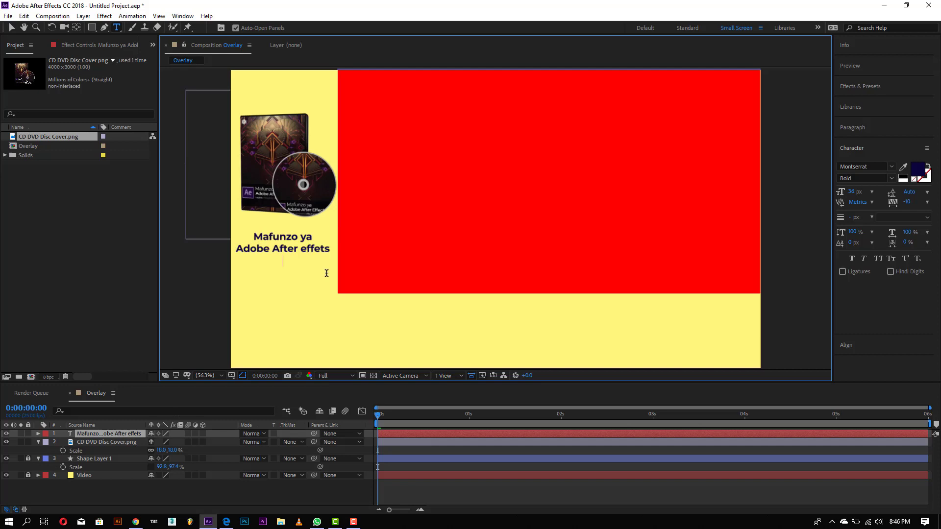
type("For ")
type("Be")
type("ginners")
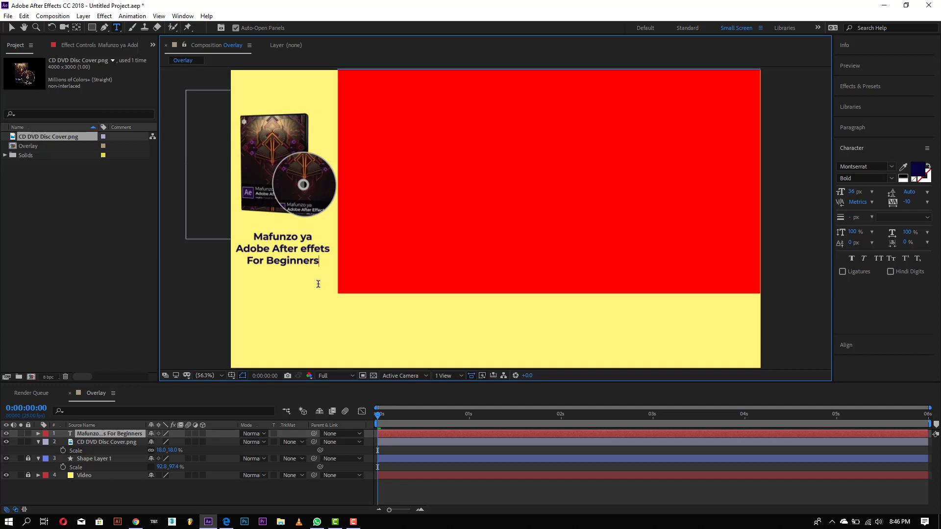
left_click(190, 499)
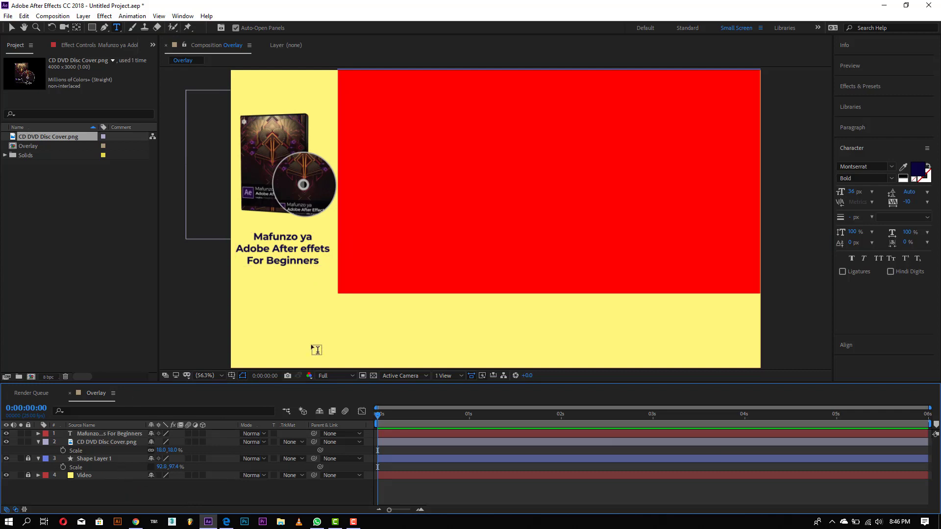
- Type 'JIPATIE NAALA YAKO SASA POPOTE PALE ULIPO' as a new text layer under the red box
left_click(255, 316)
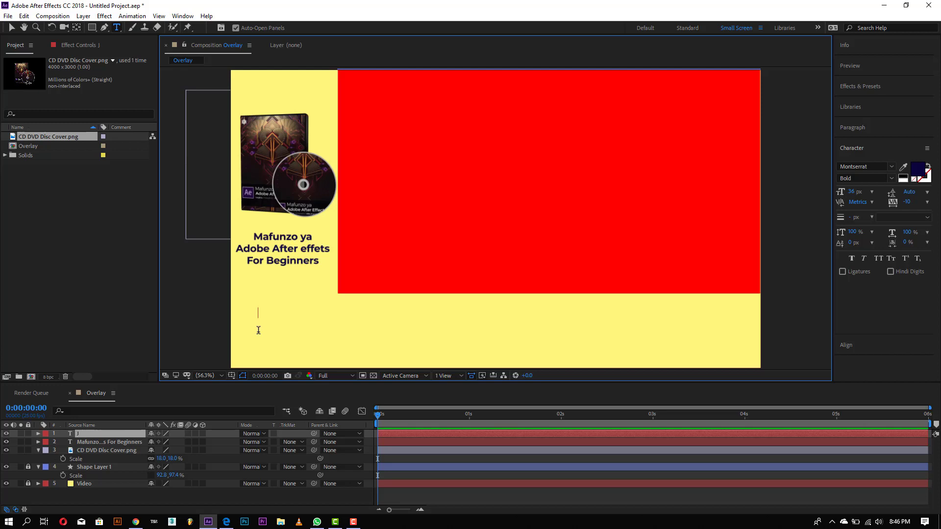
type("JIPATIE N")
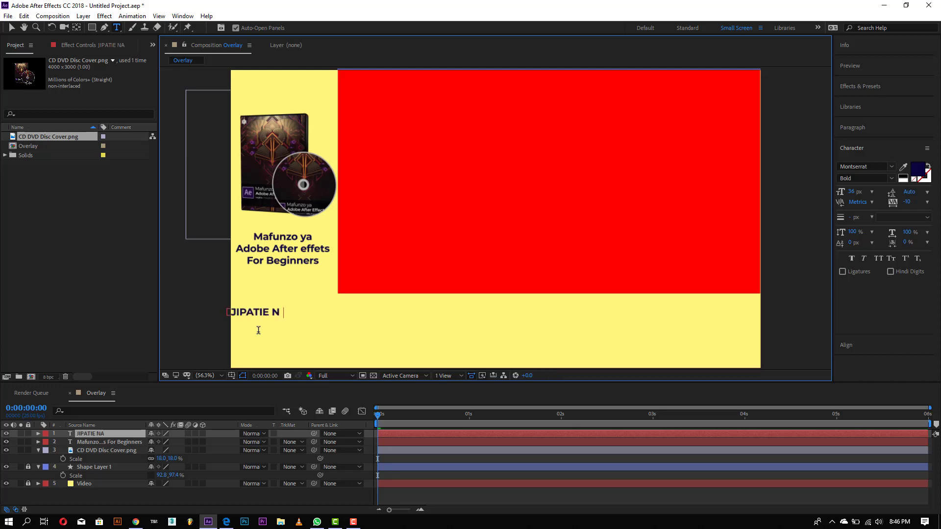
type("AKALA ")
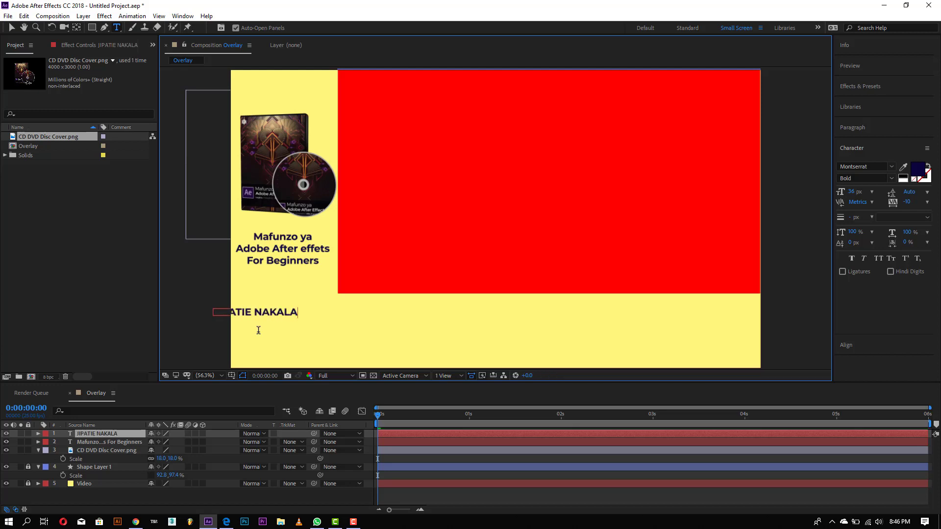
type("YAKO SA")
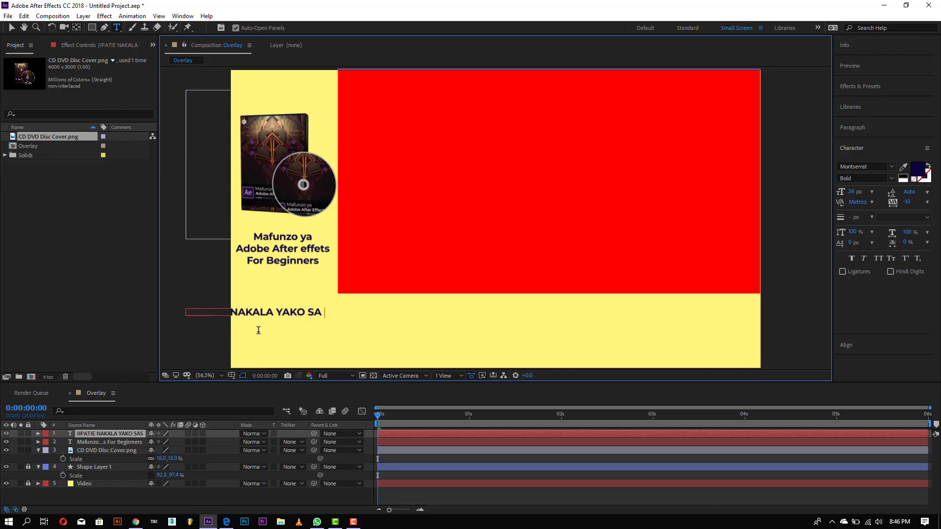
type("SA POPOTE ")
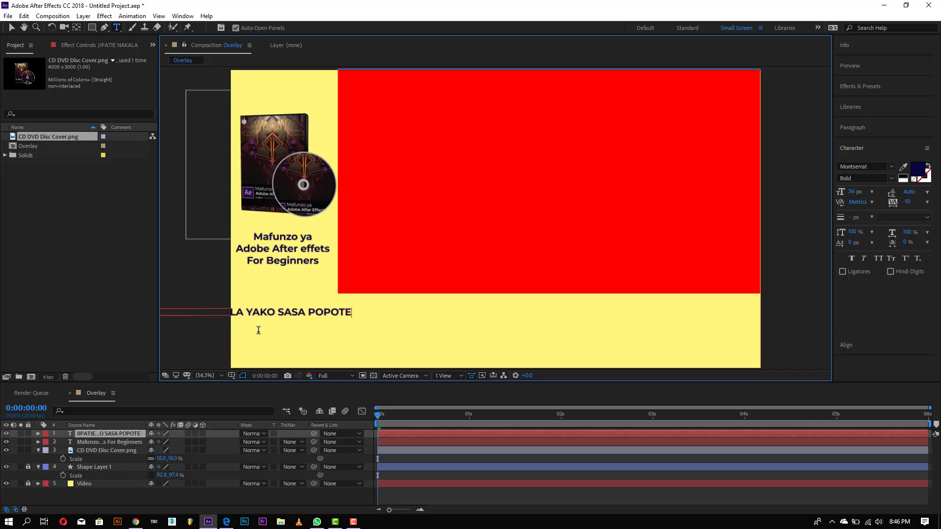
type("PALE U")
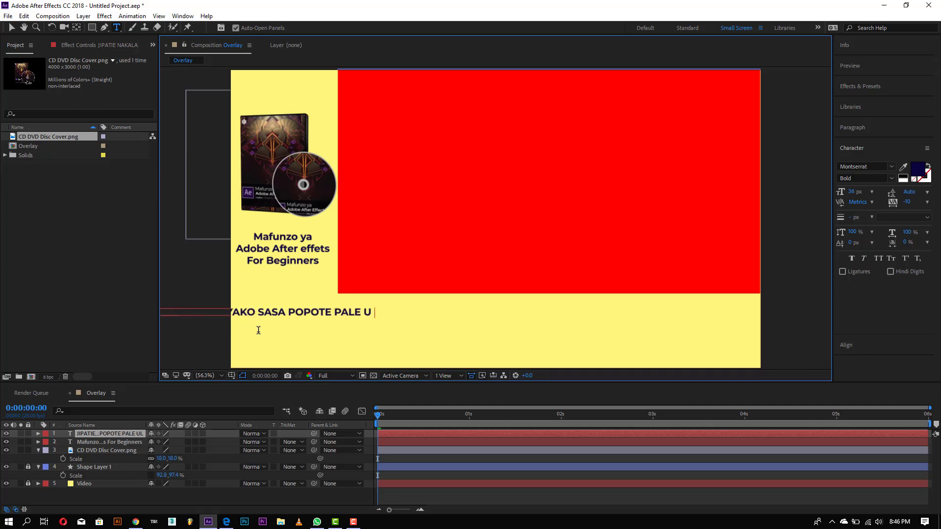
type("LIPO")
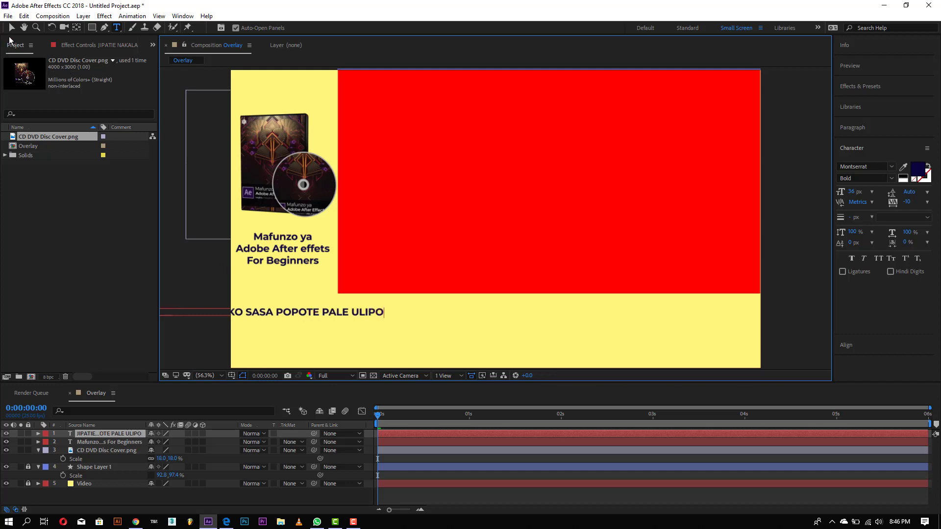
left_click(11, 27)
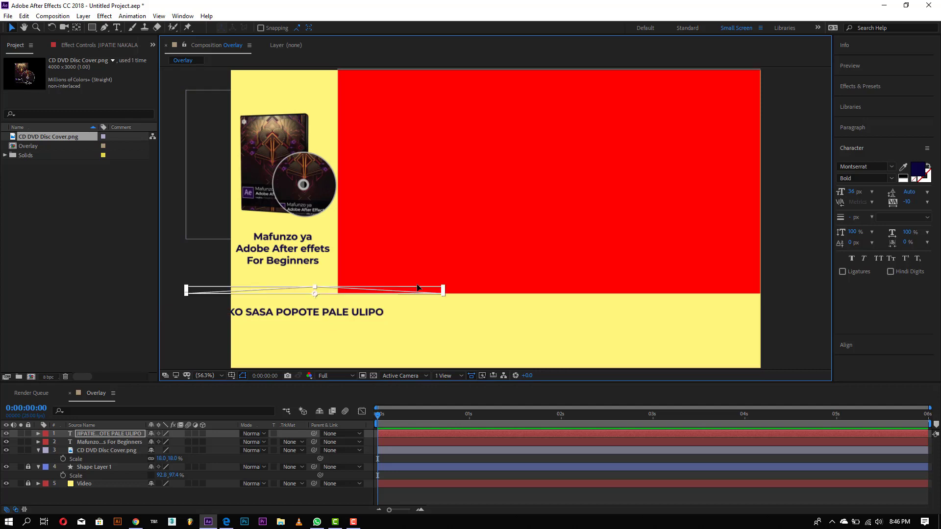
left_click_drag(418, 288, 519, 304)
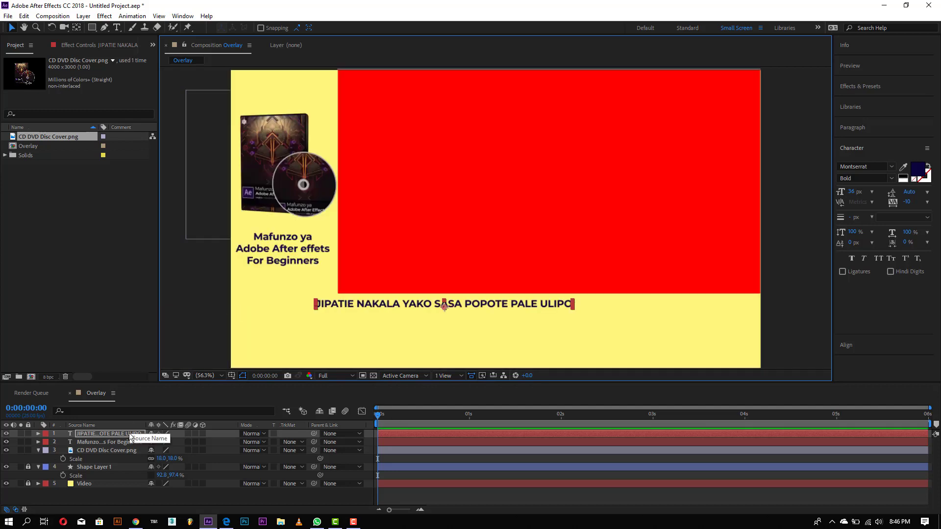
- Enlarge the JIPATIE line's text to 48 px
double_click(129, 434)
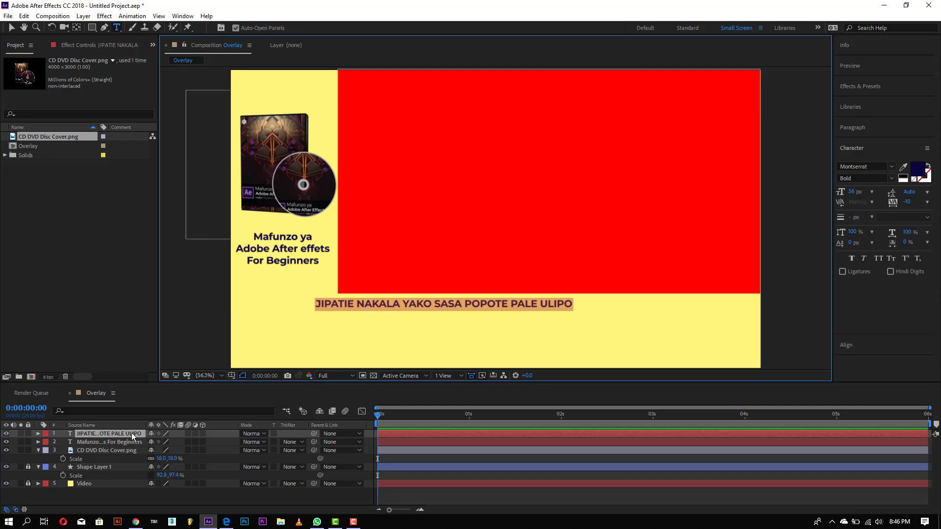
left_click(871, 191)
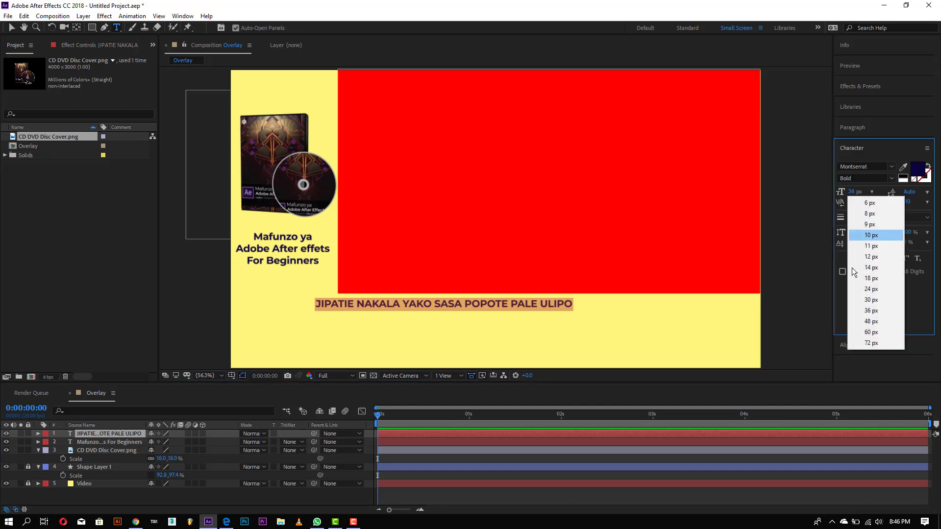
left_click(871, 321)
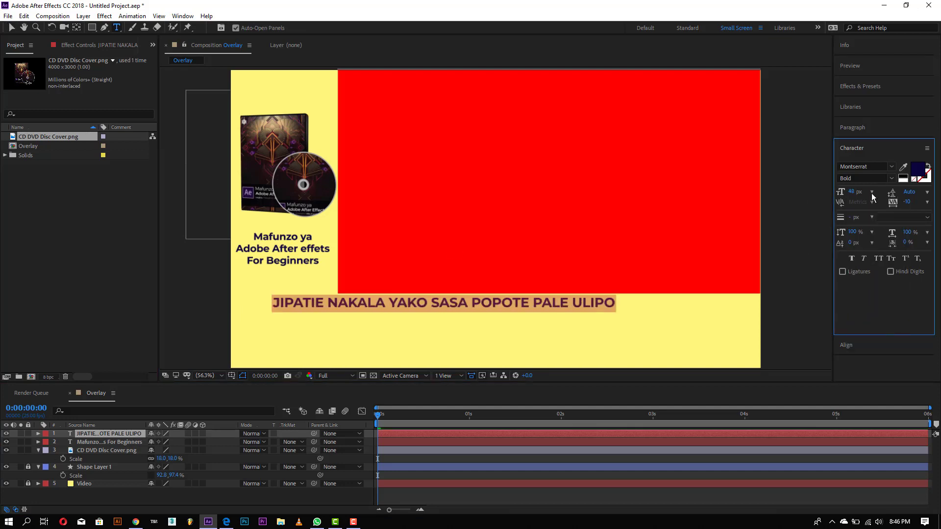
- Restyle the JIPATIE caption as Montserrat Regular at 48 px, after briefly trying 60 px
left_click(872, 192)
left_click(874, 333)
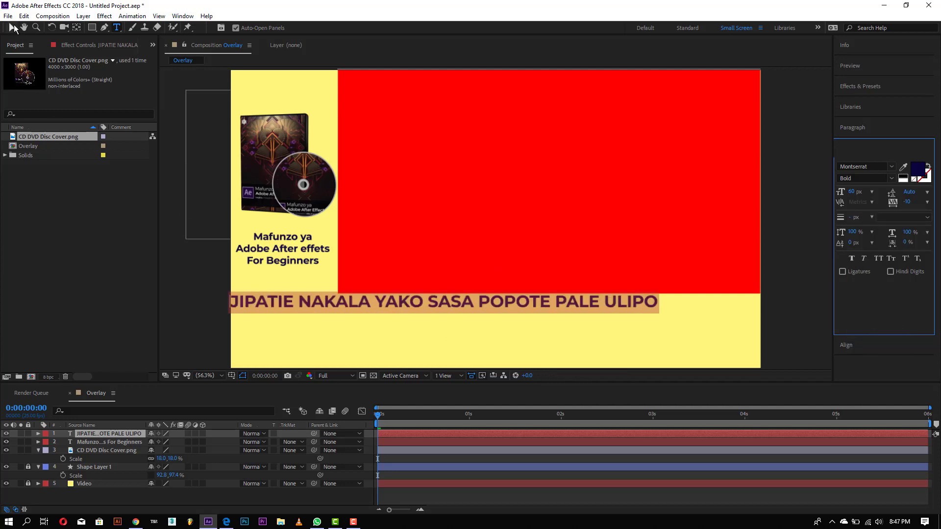
left_click(12, 28)
double_click(108, 434)
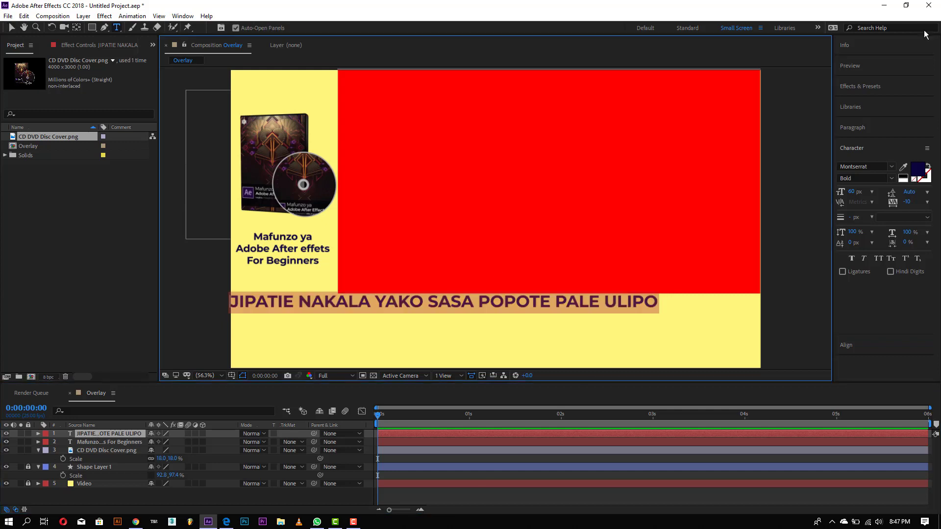
left_click(888, 179)
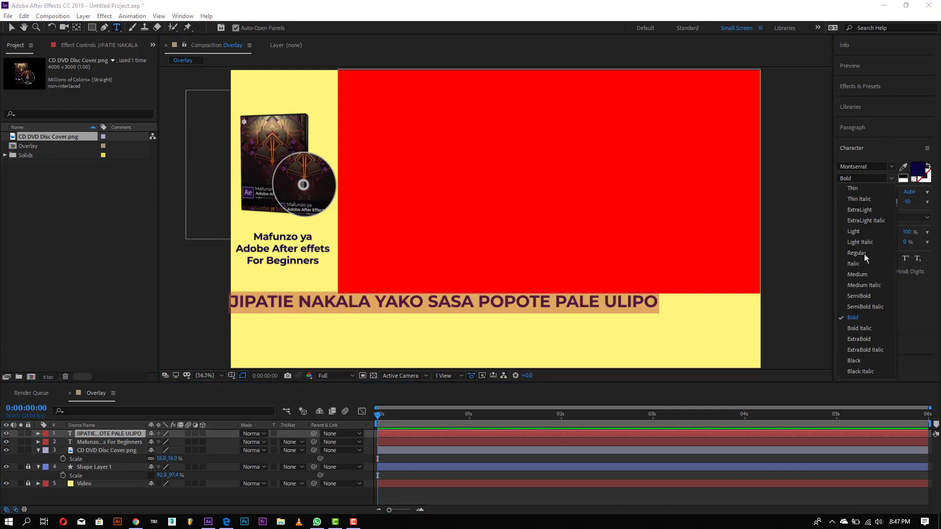
left_click(862, 256)
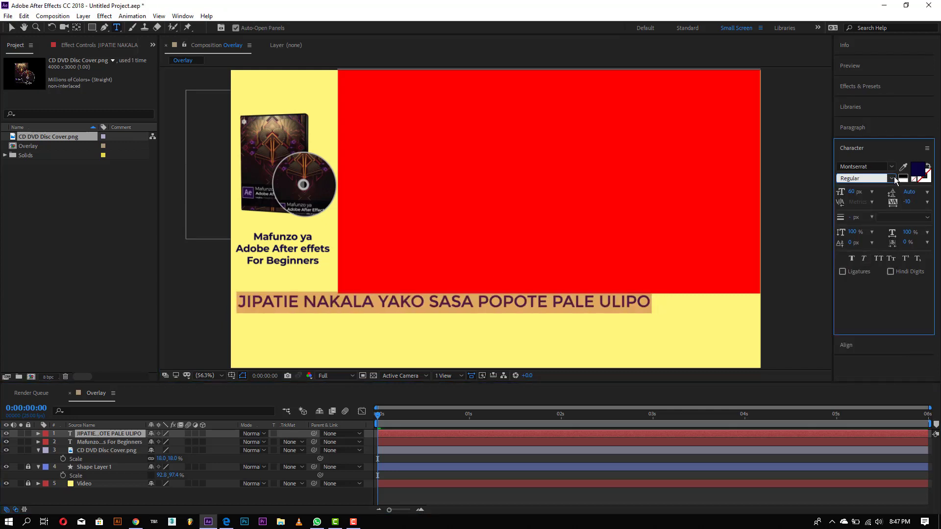
left_click(872, 193)
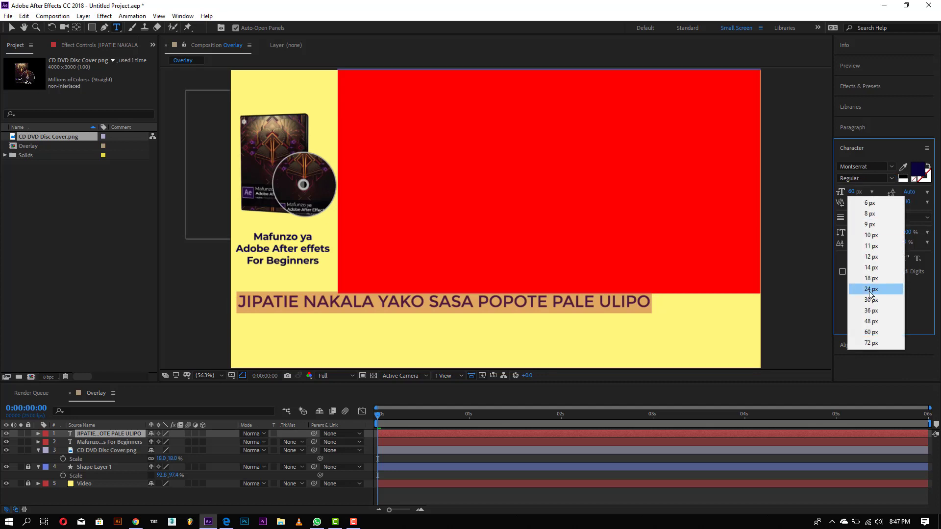
left_click(868, 323)
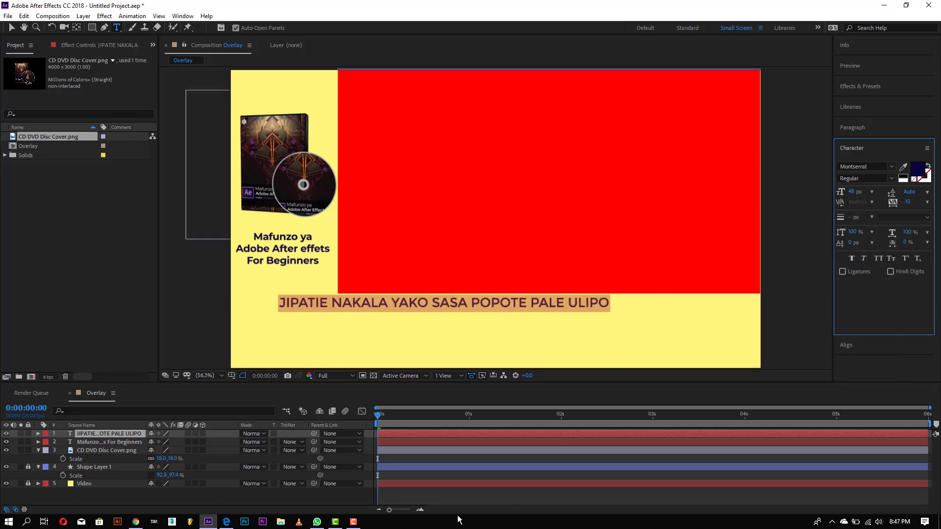
left_click(475, 499)
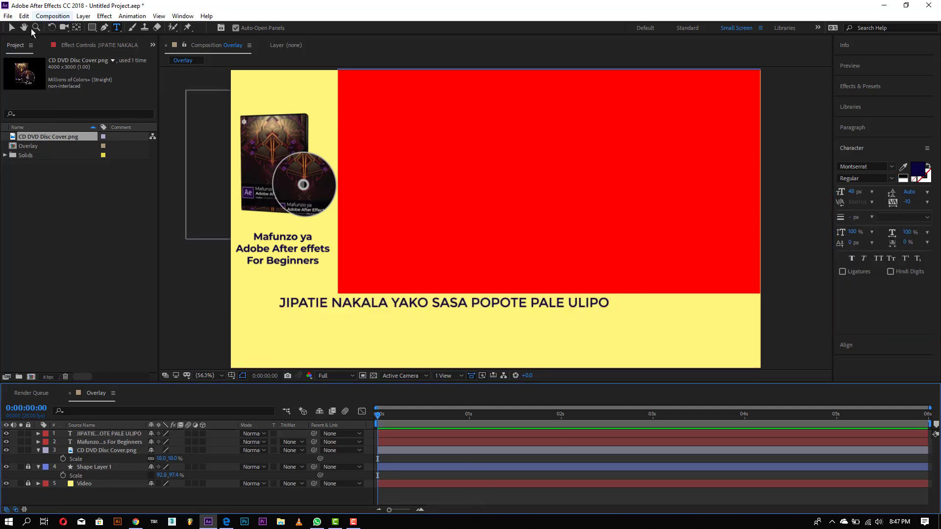
- Turn on the title/action safe guides and centre the JIPATIE caption horizontally
left_click(12, 28)
left_click(491, 303)
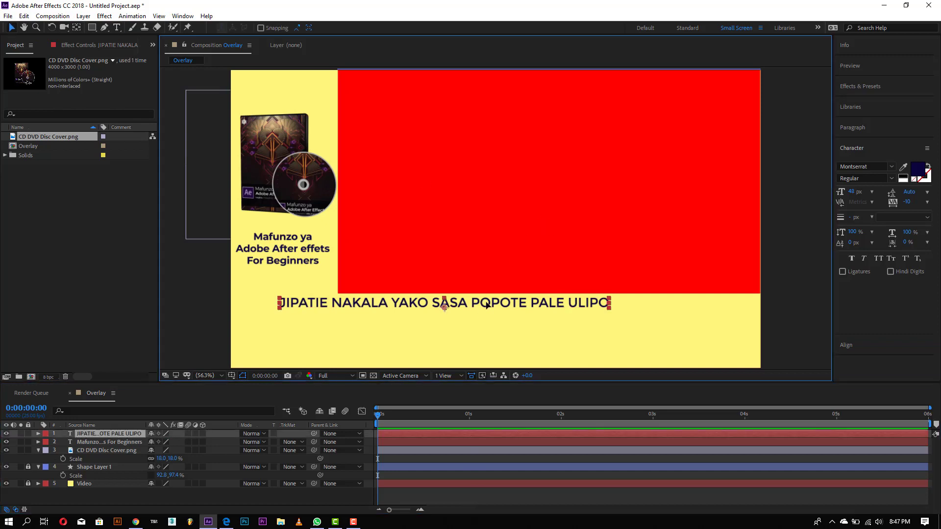
left_click_drag(491, 304, 496, 306)
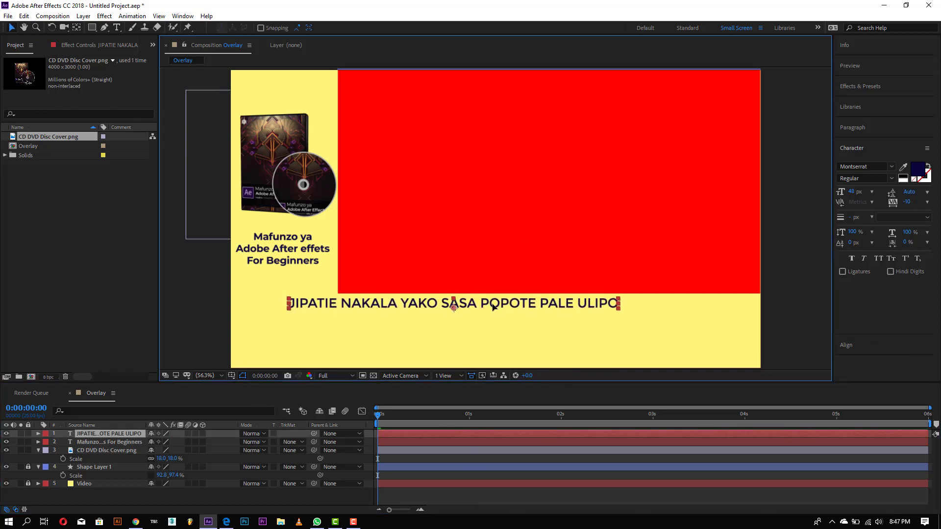
left_click(231, 375)
left_click(250, 387)
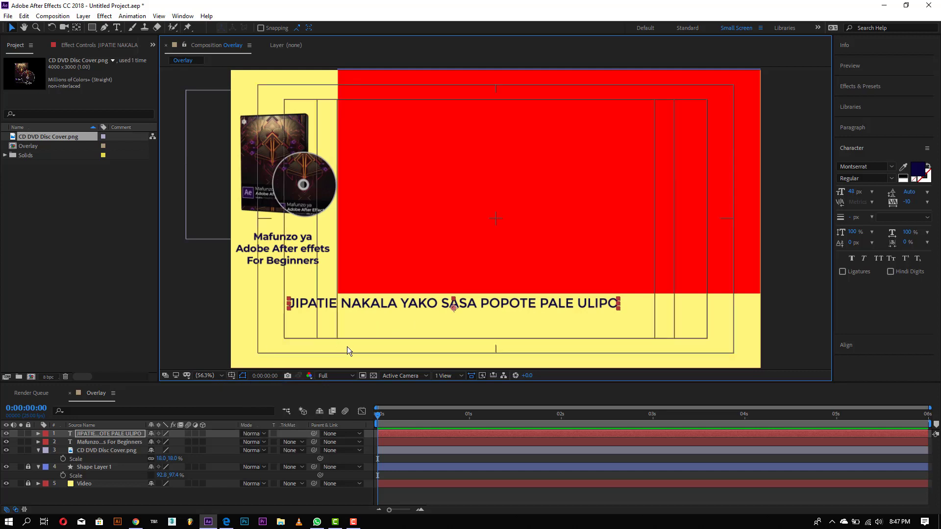
left_click_drag(437, 300, 484, 303)
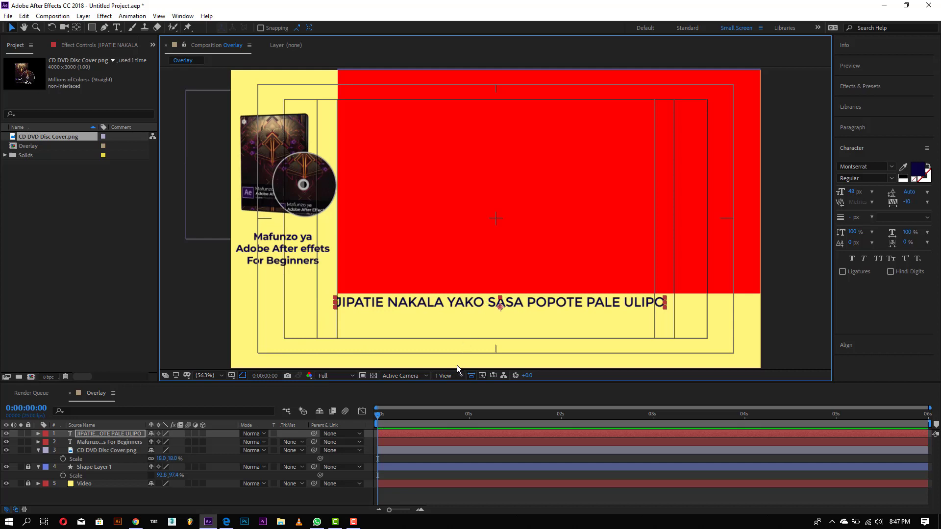
- Edit the caption text after ULIPO to remove stray characters
double_click(120, 434)
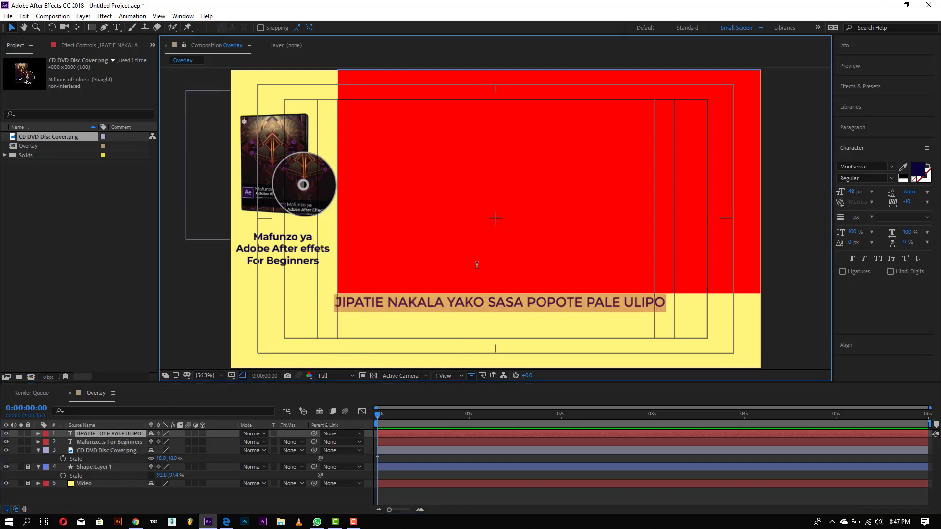
left_click(670, 300)
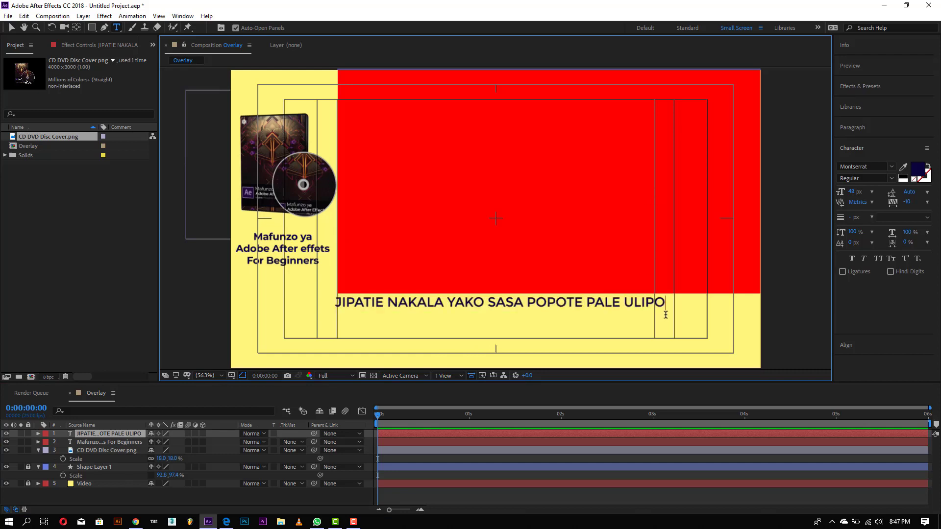
type(",")
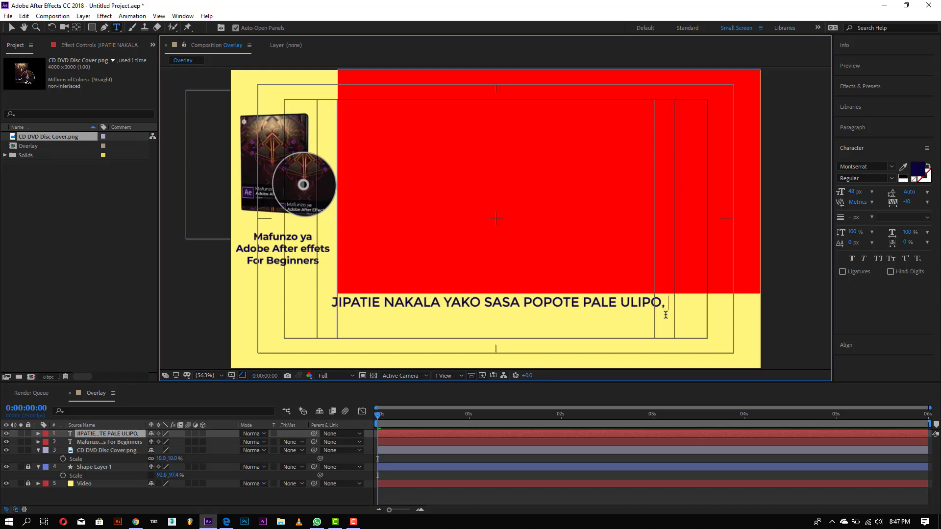
type(" pi")
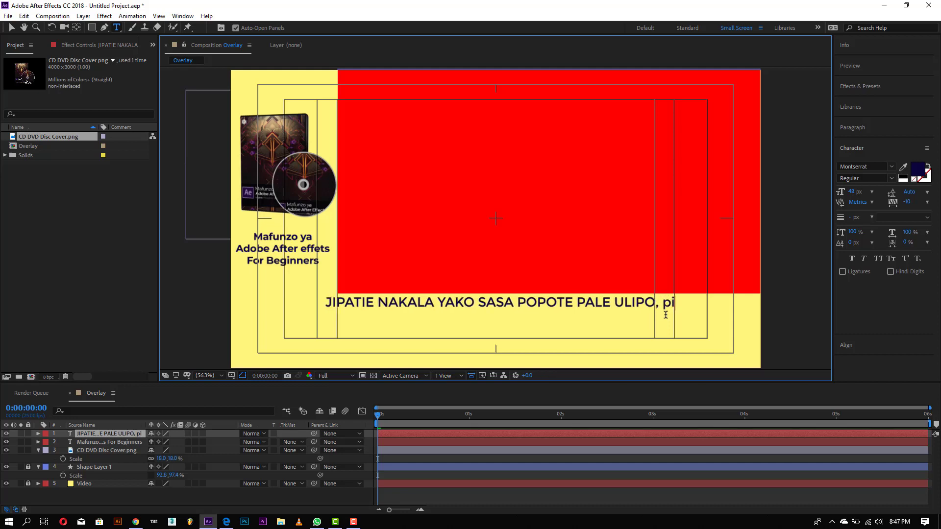
key("BackSpace")
key("BackSpace")
key("BackSpace")
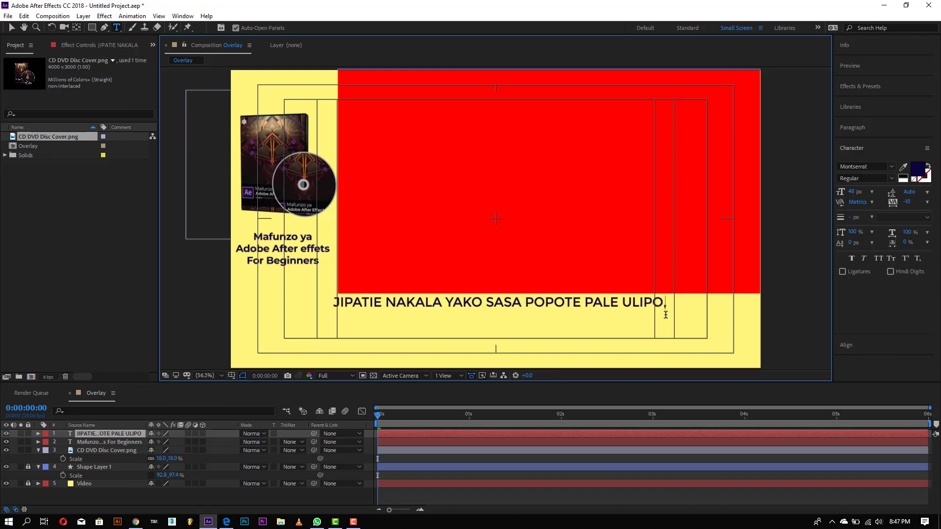
key("BackSpace")
- Add a new text line reading 'KWA MAWASILIANO ZAIDI' below the headline
left_click(354, 505)
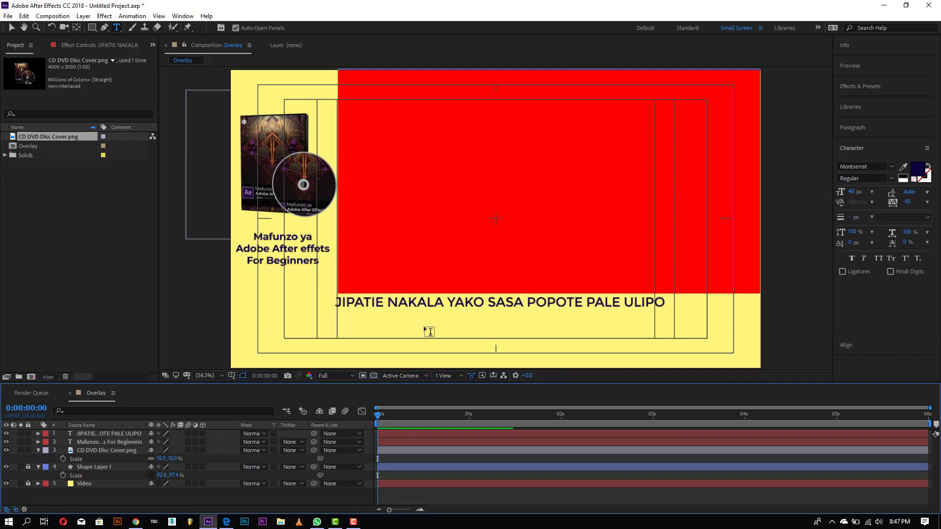
left_click(428, 326)
type("k")
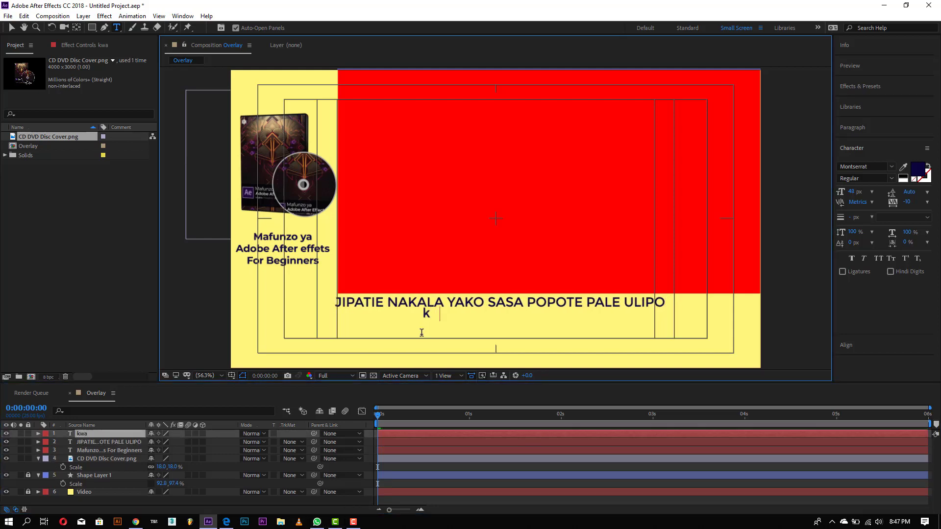
type("wa")
key("BackSpace")
key("BackSpace")
key("BackSpace")
type("KWA MA")
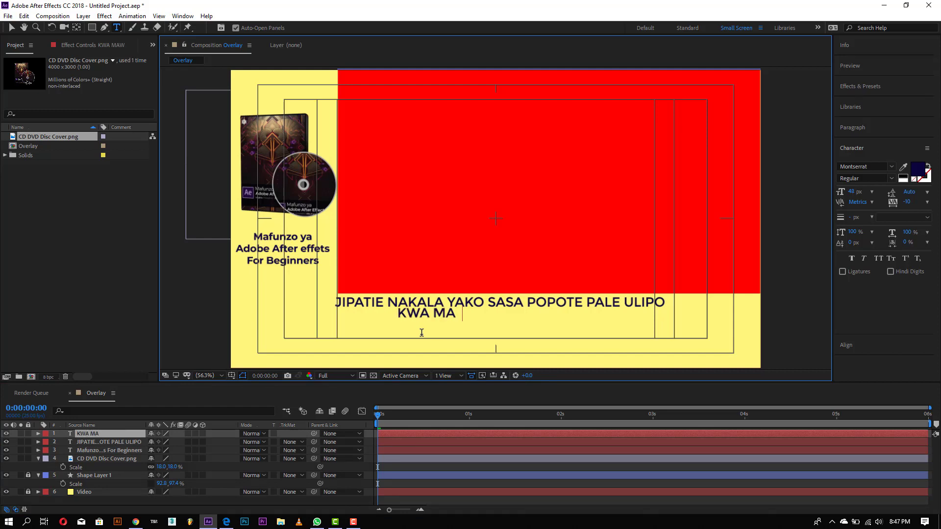
type("WASI")
type("L")
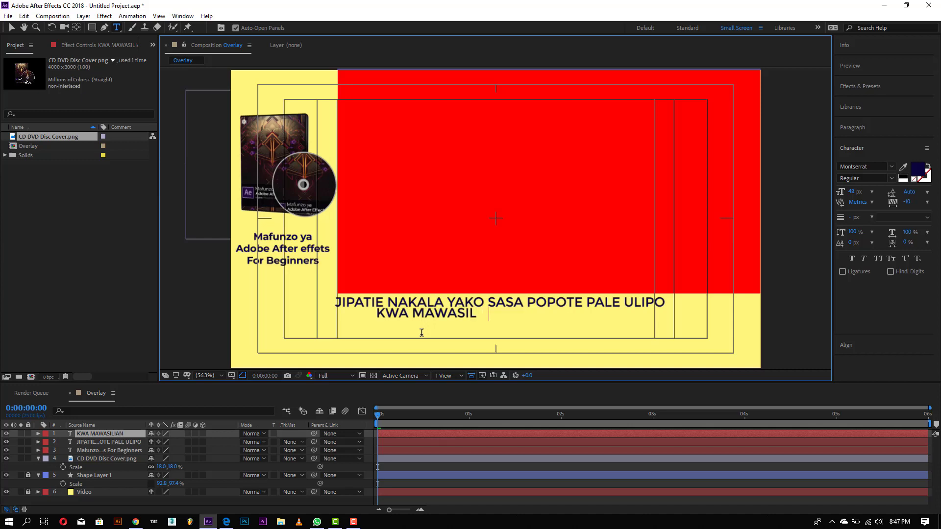
type("IANO ZAIDI")
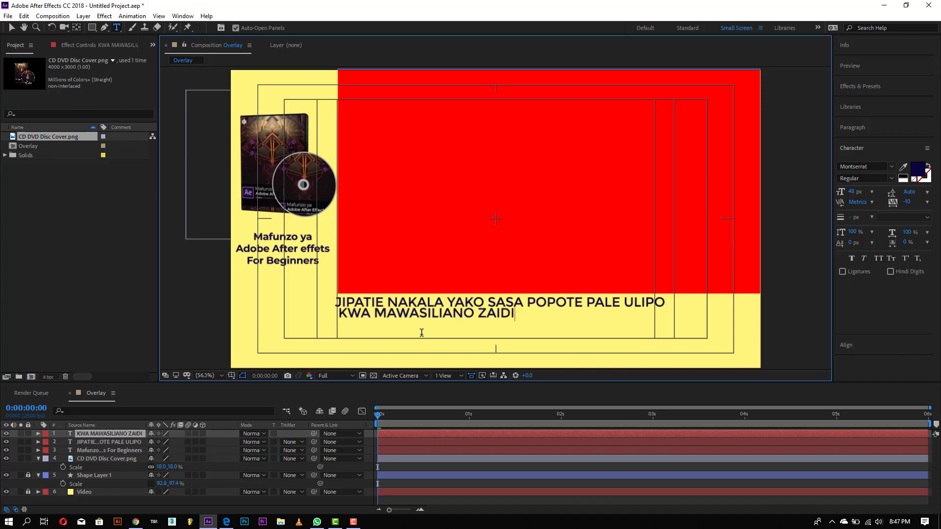
- Position the KWA MAWASILIANO ZAIDI line centred directly under the headline
left_click(12, 28)
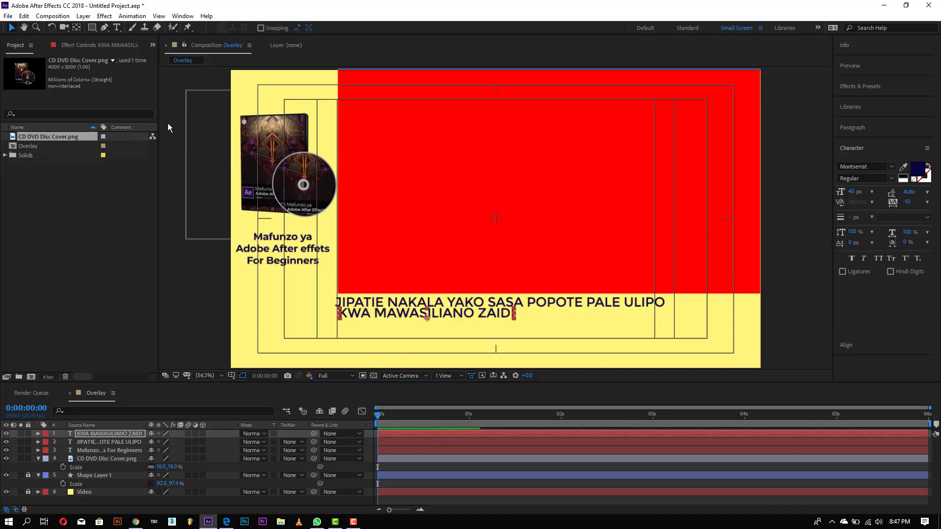
left_click(480, 309)
left_click_drag(479, 309, 502, 337)
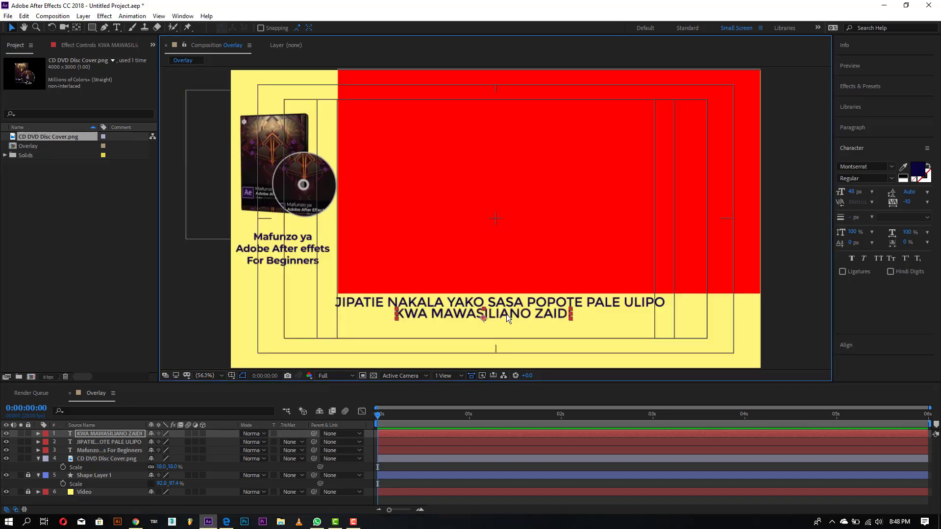
left_click_drag(507, 314, 513, 316)
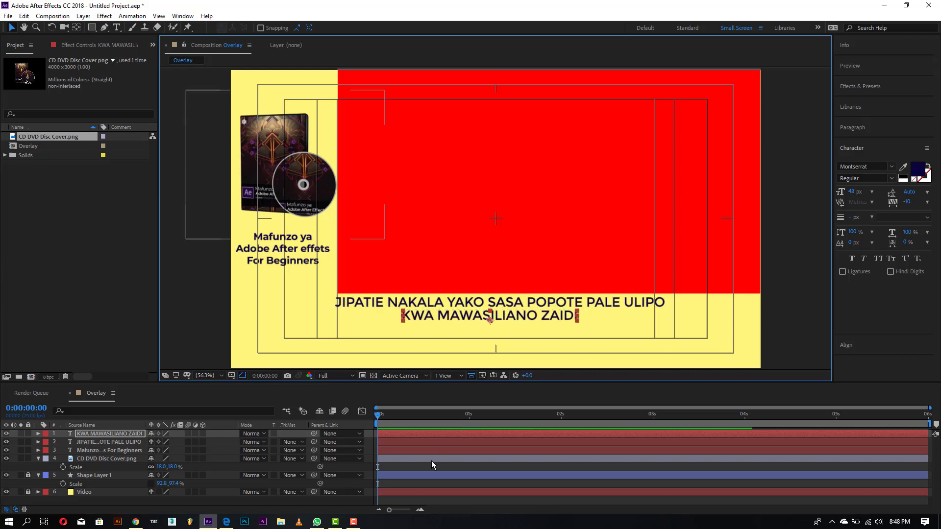
left_click(424, 471)
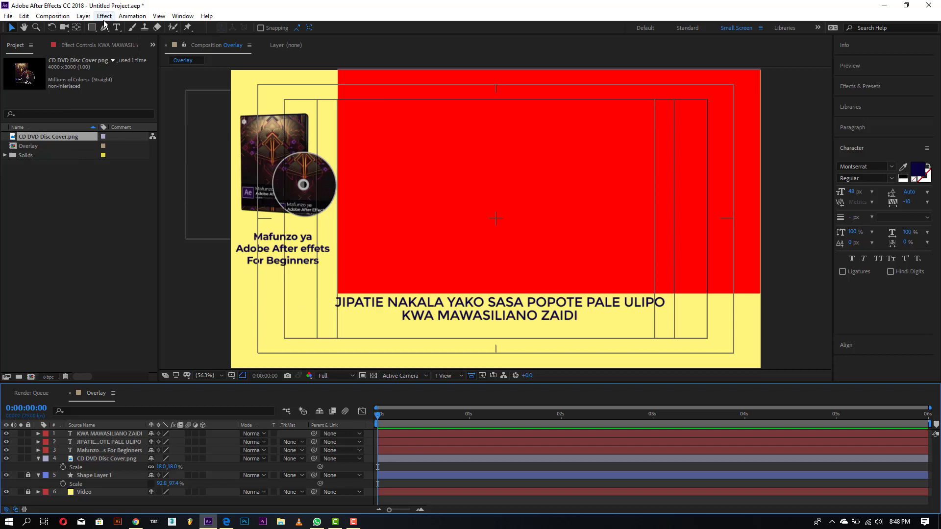
left_click(116, 28)
- Type a contact line of two phone numbers joined by lowercase 'au' and move it under the caption
left_click(271, 348)
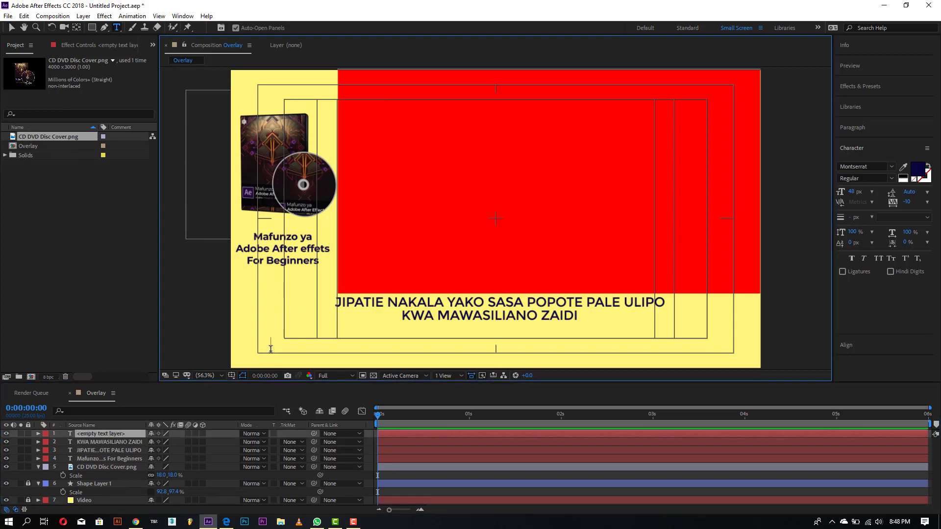
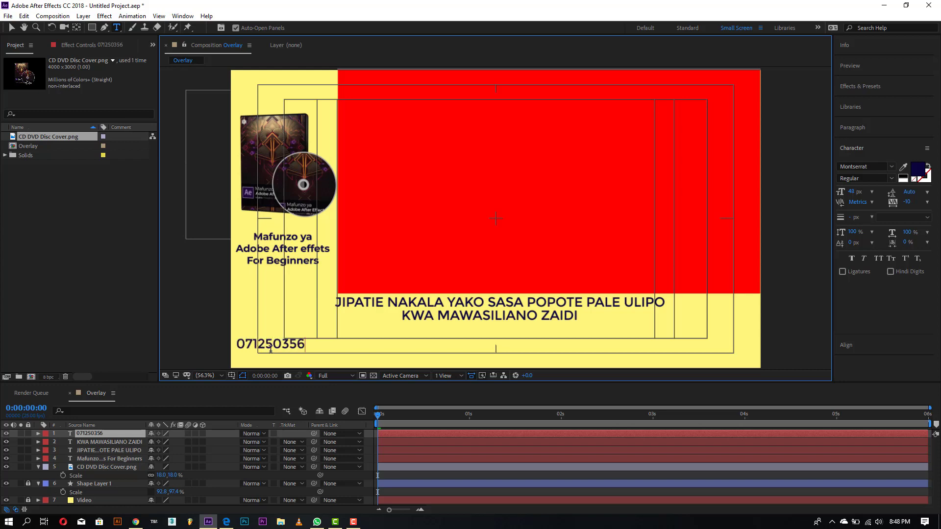
type(" AU")
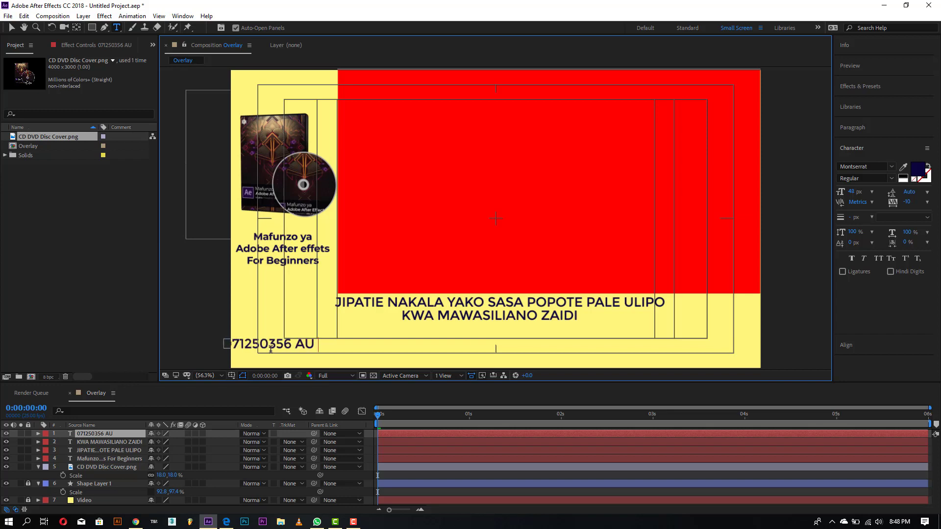
key("BackSpace")
key("BackSpace")
type("au ")
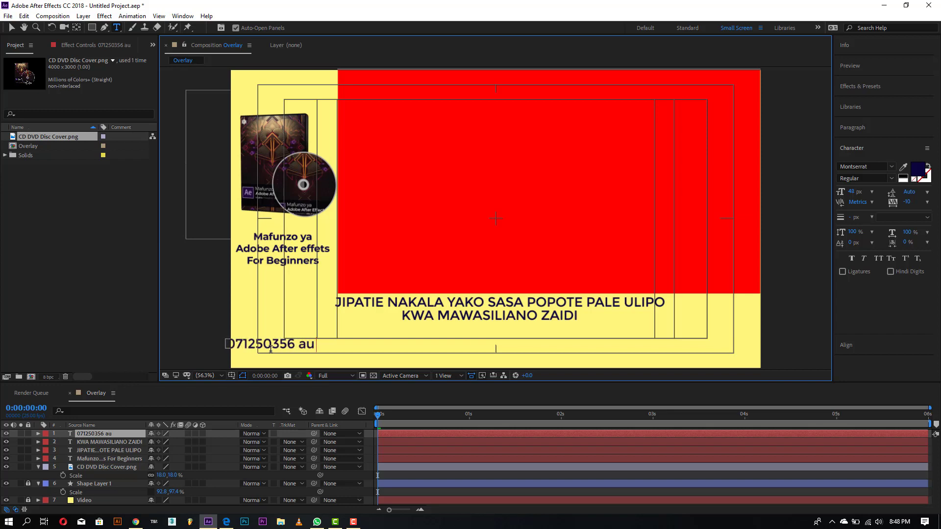
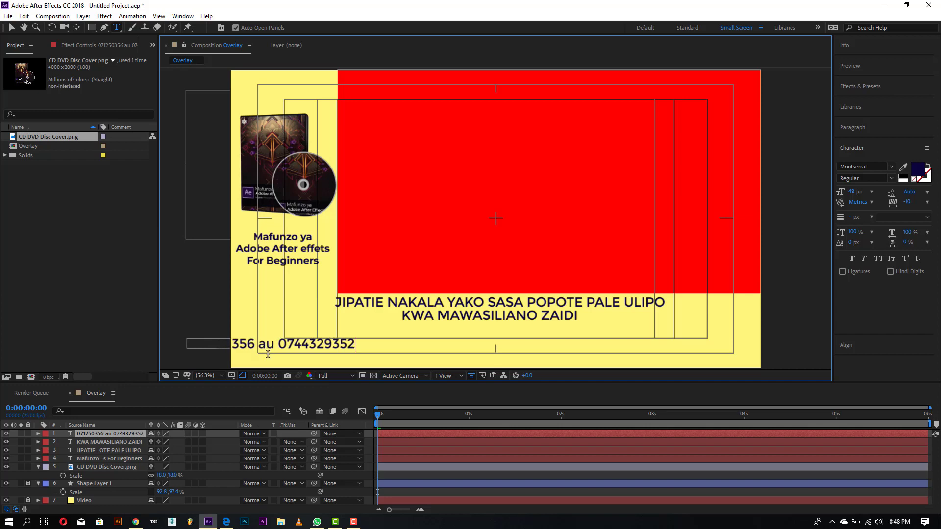
left_click(12, 28)
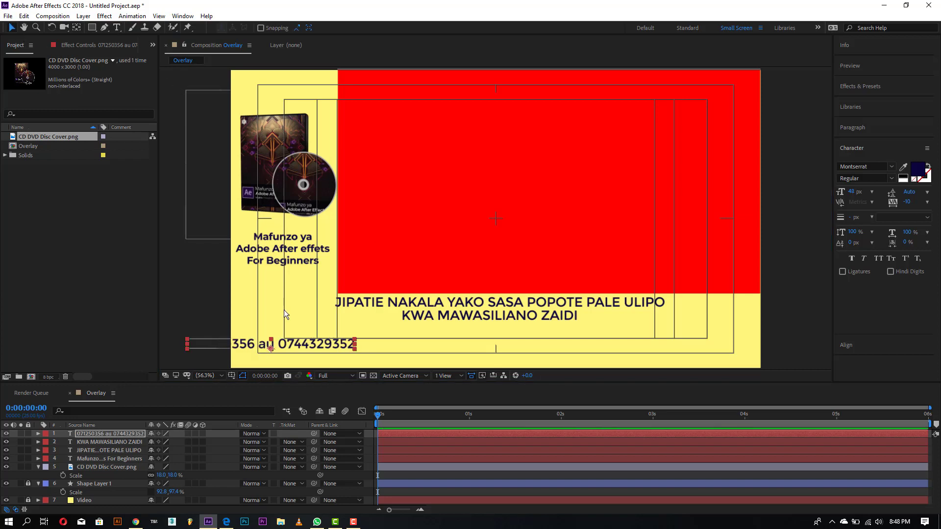
mouse_move(294, 344)
left_mouse_down()
mouse_move(430, 326)
mouse_move(512, 337)
left_mouse_up()
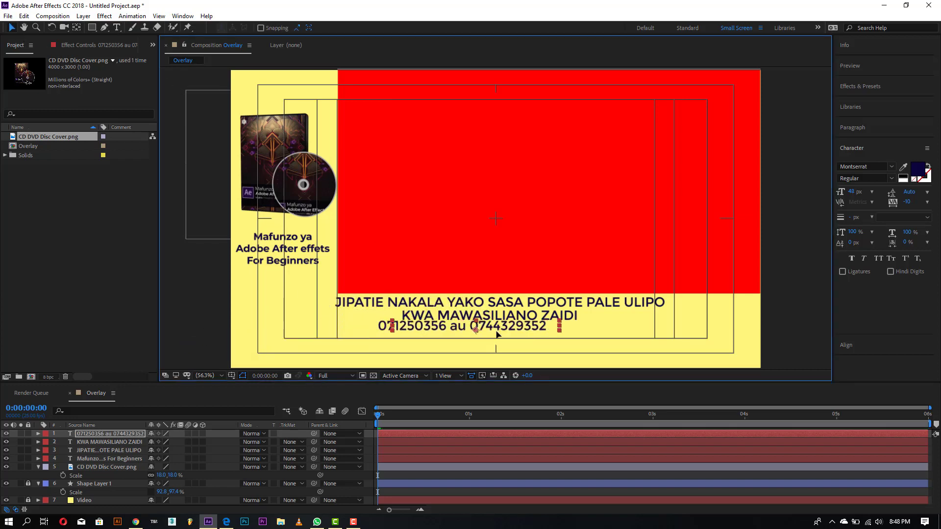
- Make the phone-number line Montserrat Bold at 90 px
double_click(110, 433)
left_click(872, 191)
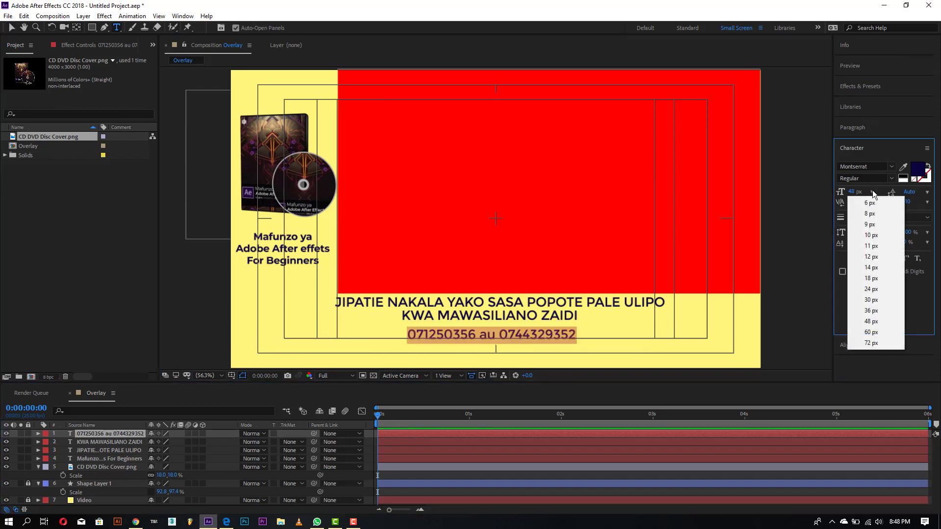
left_click(868, 343)
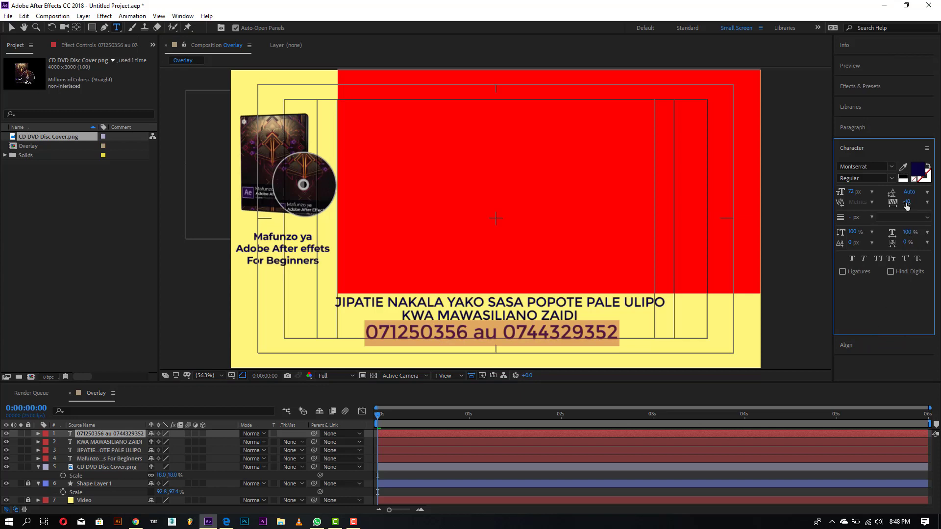
left_click_drag(854, 194, 864, 197)
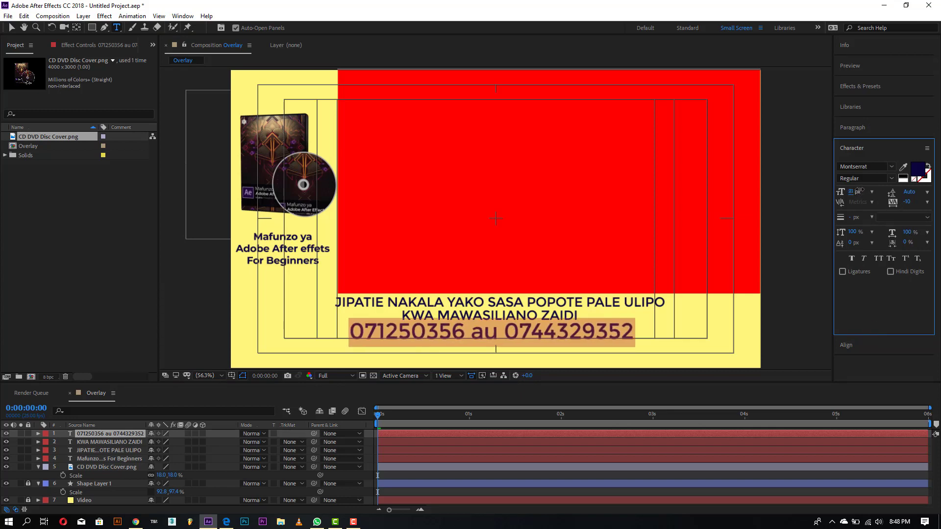
left_click(889, 180)
left_click(857, 317)
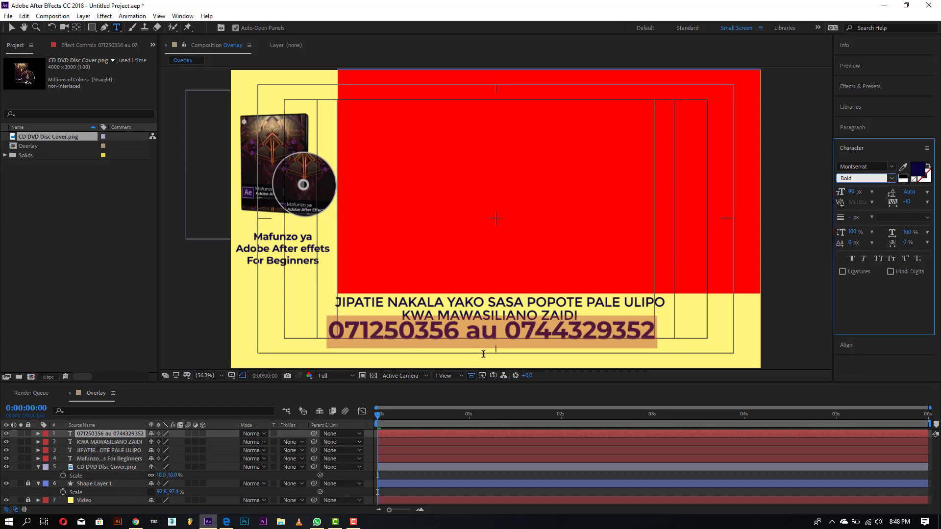
- Set the word 'au' back to Regular and widen the whole line's tracking to 25
left_click_drag(494, 337, 464, 337)
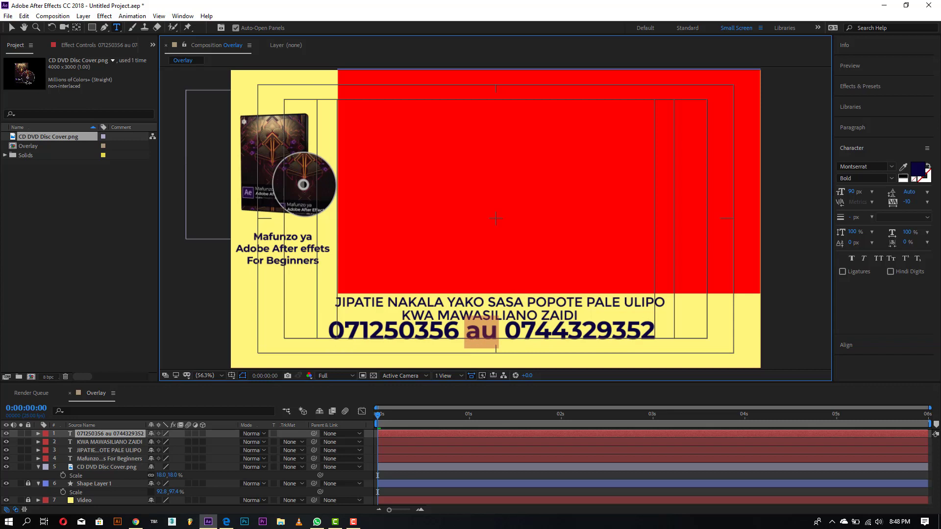
left_click(894, 178)
left_click(857, 253)
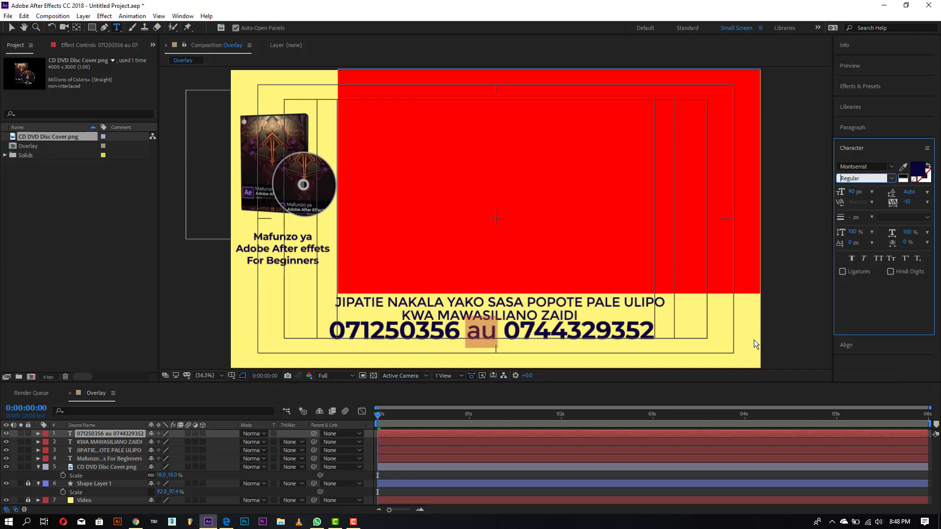
left_click_drag(657, 327, 319, 346)
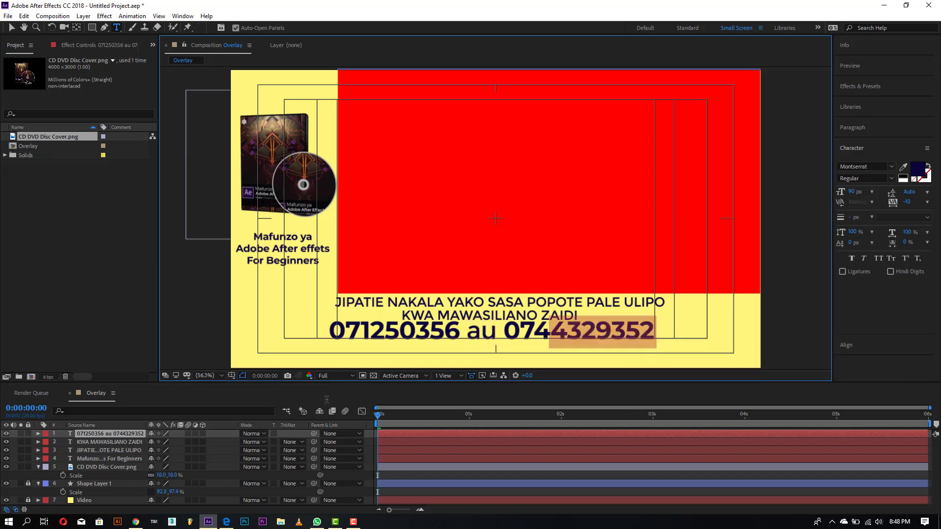
left_click(927, 202)
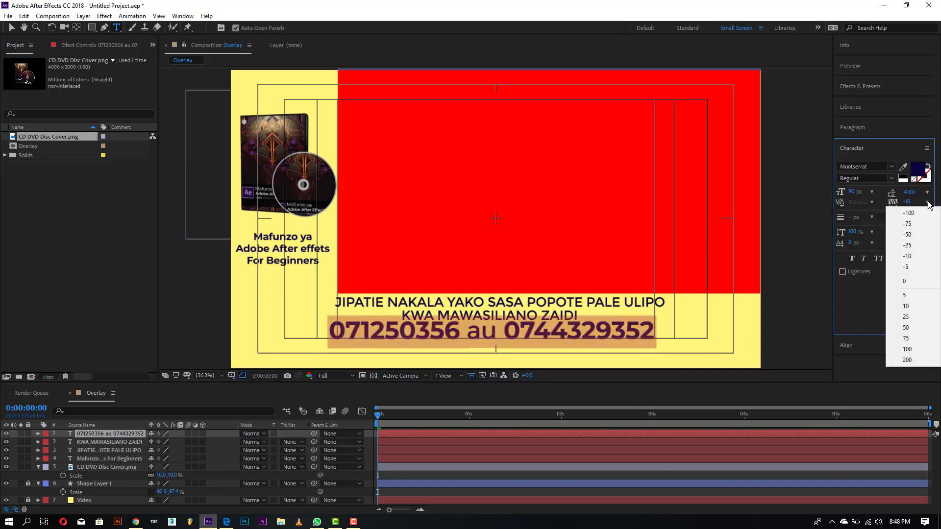
left_click(910, 317)
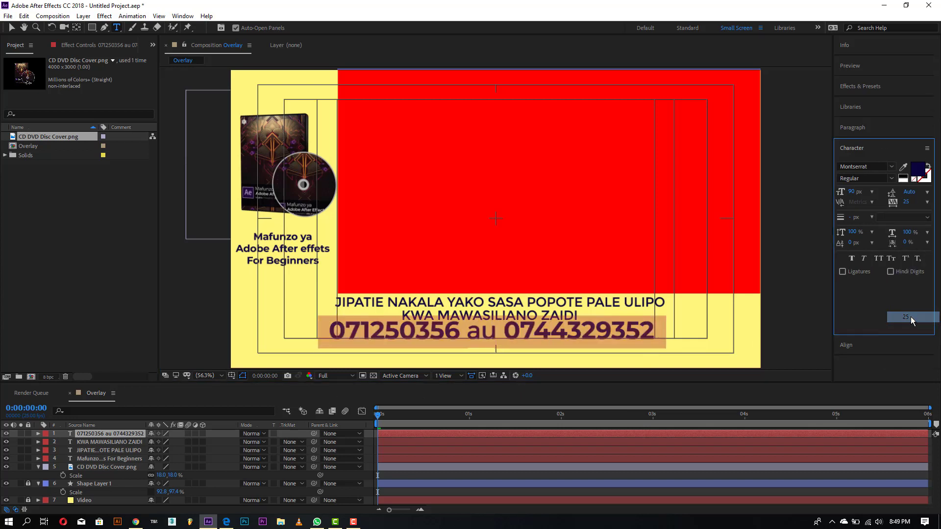
- Finish editing the phone numbers and select text in the KWA MAWASILIANO ZAIDI layer
left_click(449, 473)
left_click(15, 28)
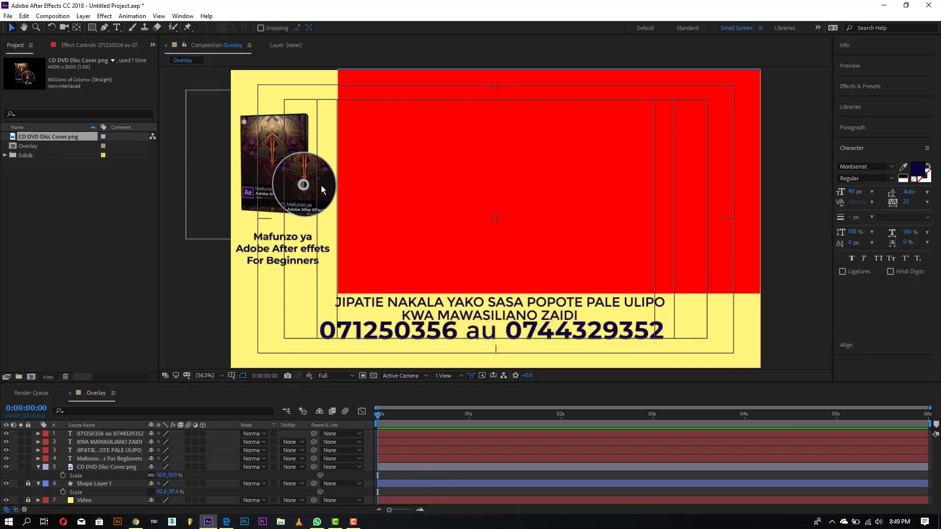
left_click(425, 323)
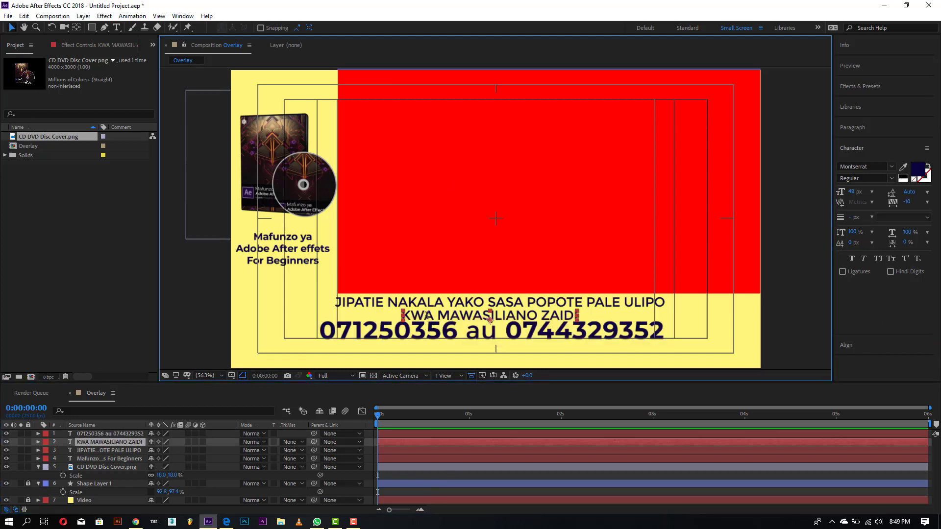
double_click(427, 315)
key("ctrl+c")
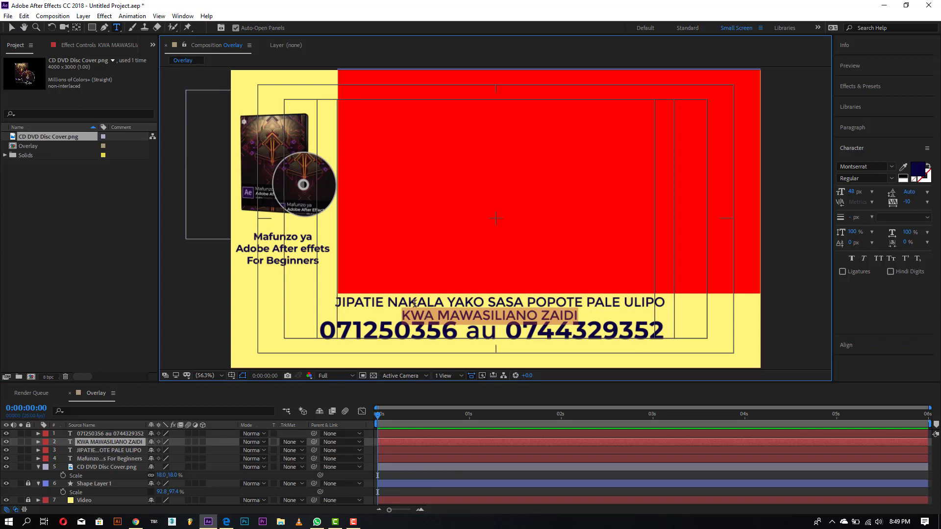
left_click_drag(402, 316, 440, 316)
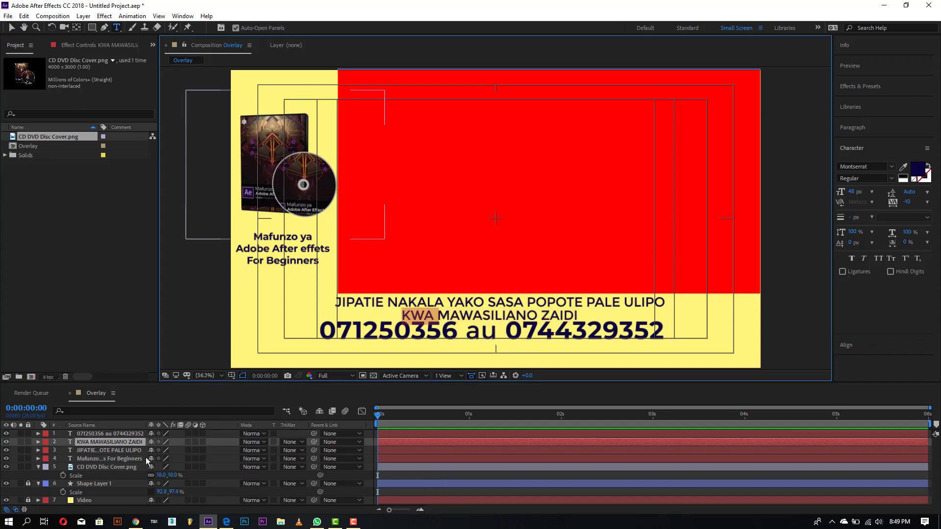
- Append KWA MAWASILIANO ZAIDI to the JIPATIE line and shrink that line to 36 px
double_click(132, 450)
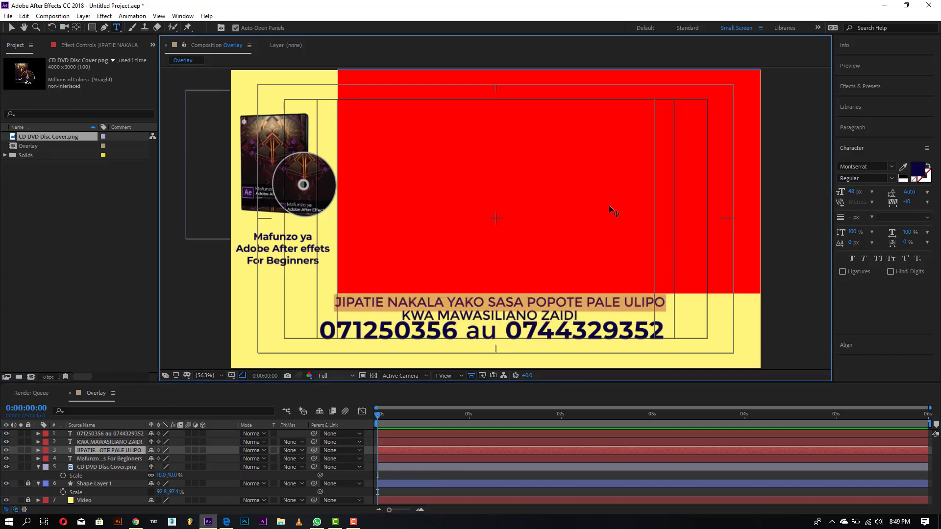
left_click(668, 302)
key("ctrl+v")
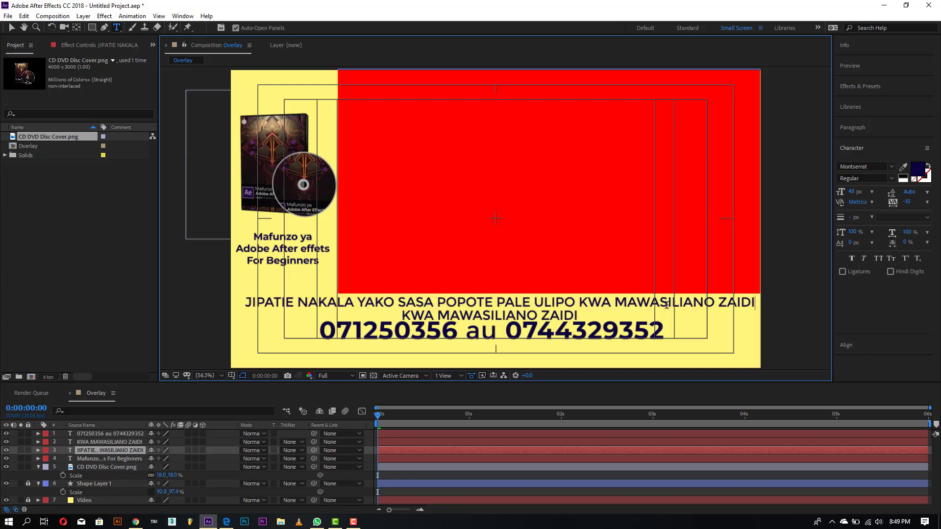
left_click(100, 450)
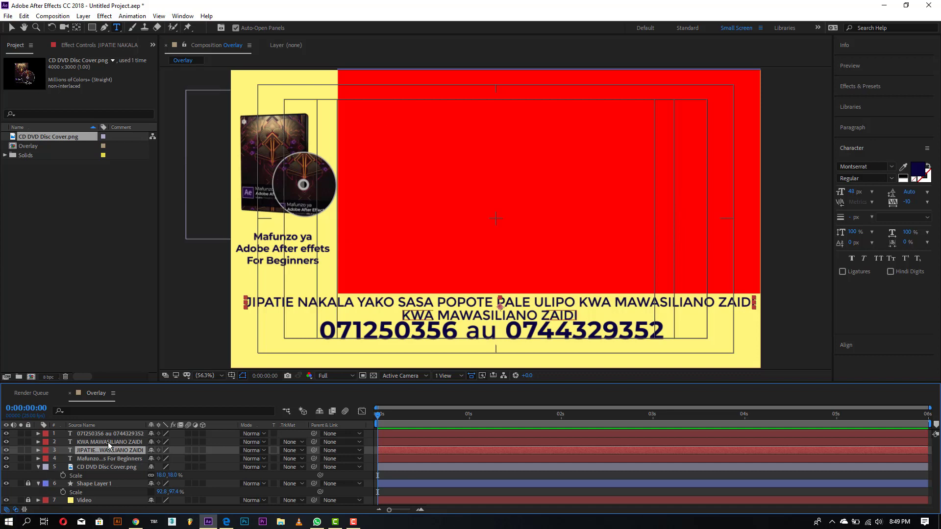
left_click(110, 451)
double_click(110, 451)
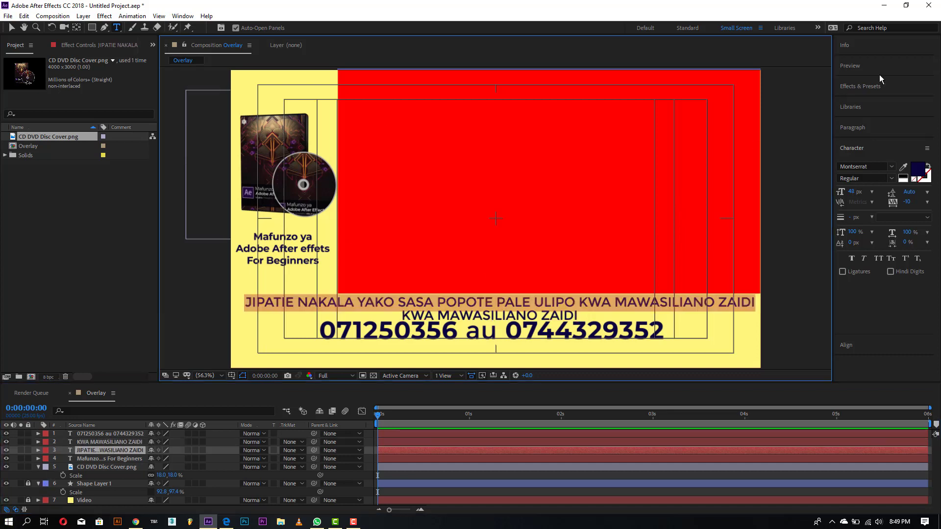
left_click(871, 191)
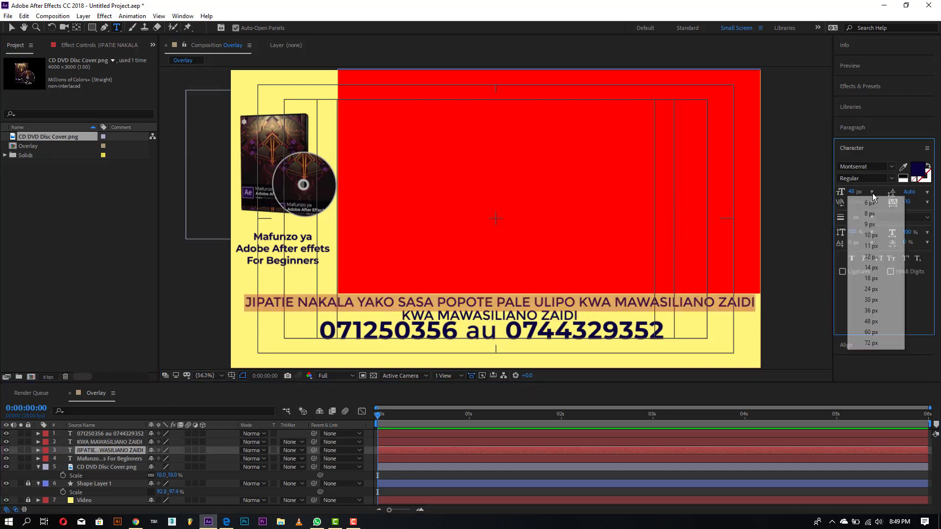
left_click(870, 311)
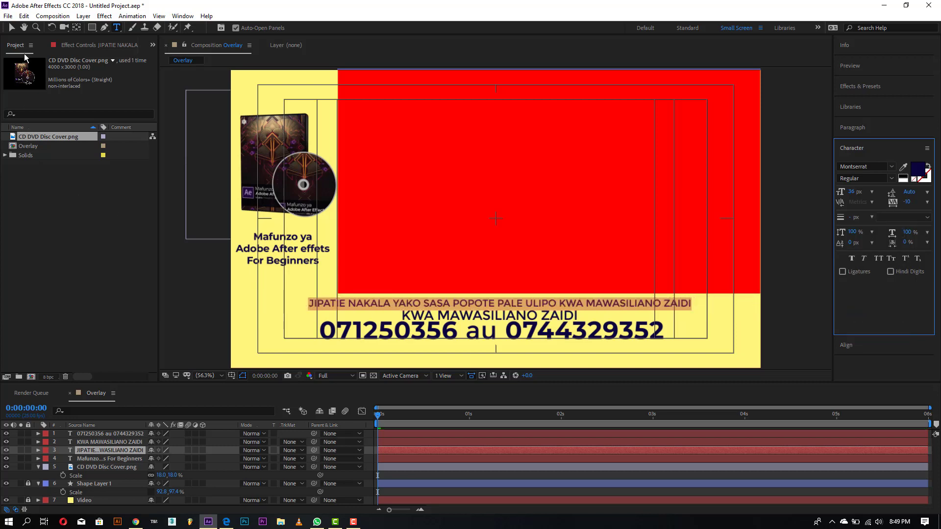
- Delete the now redundant KWA MAWASILIANO ZAIDI text layer
left_click(12, 28)
left_click(111, 442)
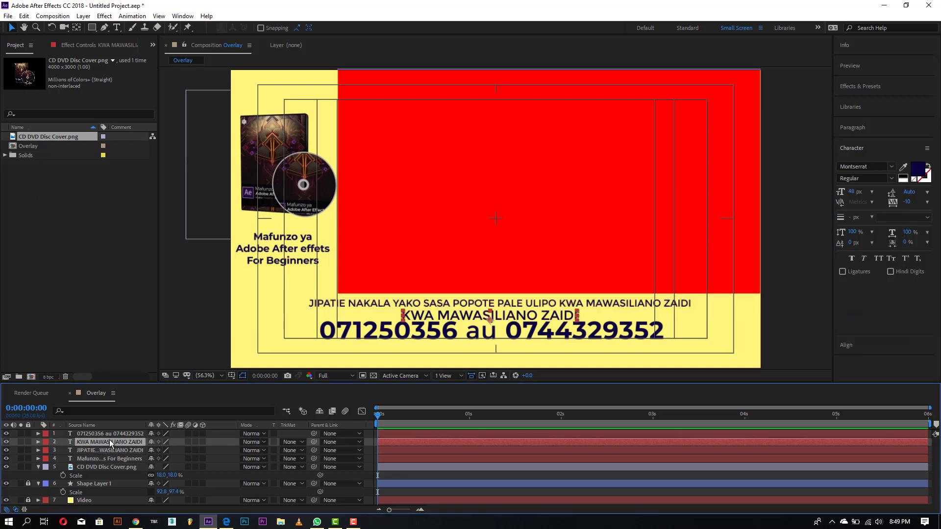
key("Delete")
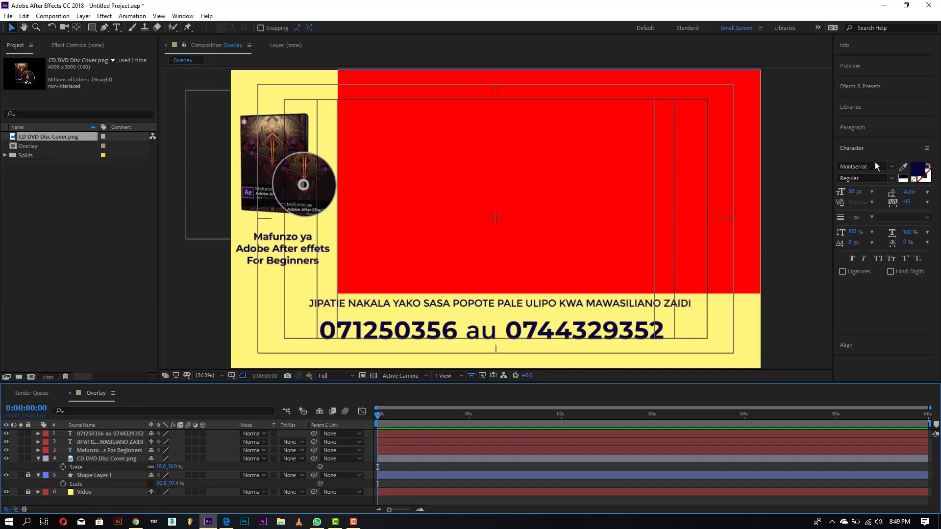
- Enlarge the phone numbers to about 108 px and deselect the text
double_click(104, 433)
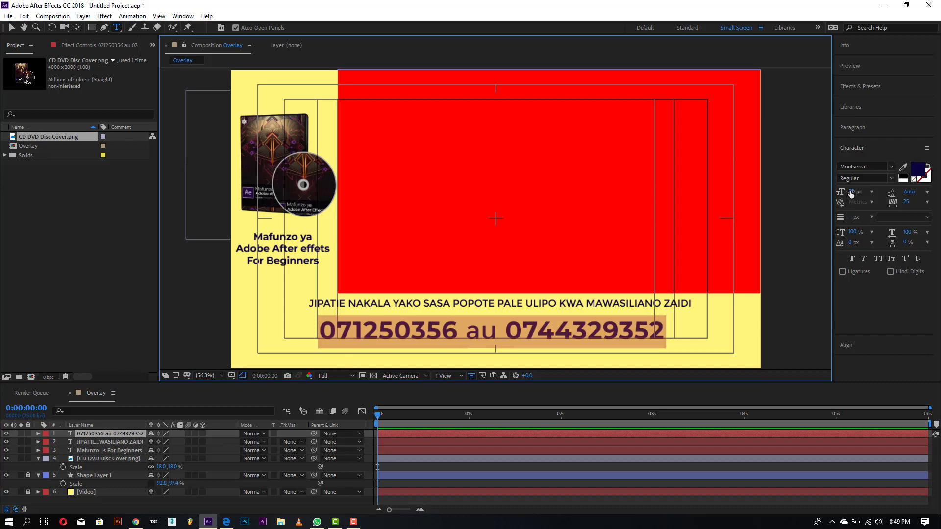
left_click_drag(850, 193, 861, 191)
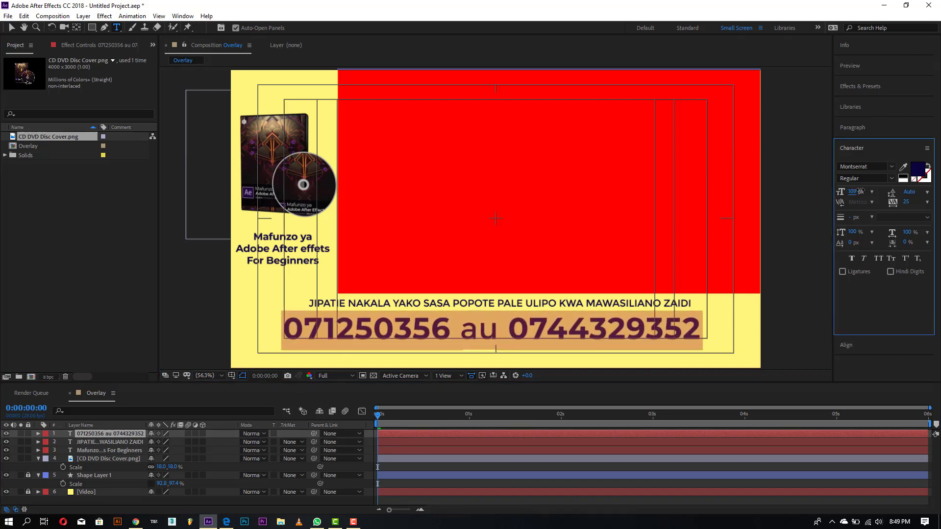
left_click(492, 468)
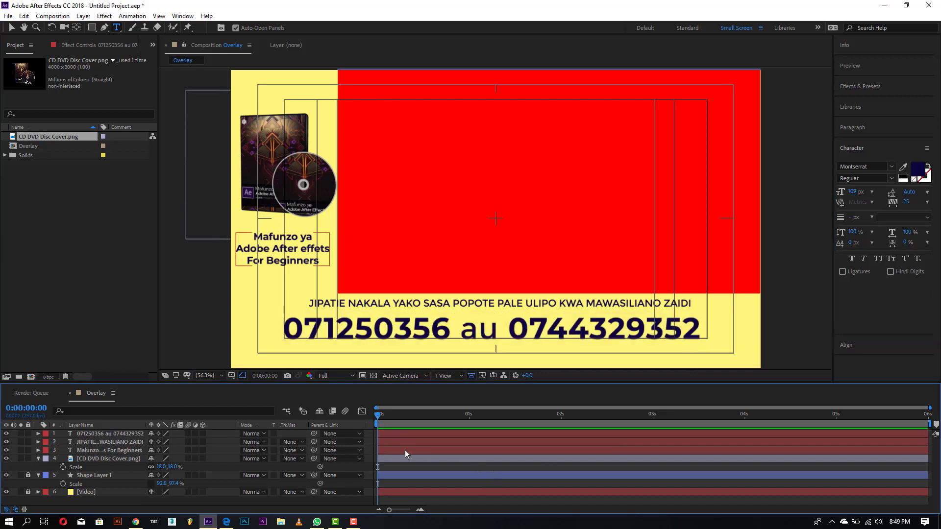
left_click(414, 468)
- Draw a red rectangle bar across the phone-number line and expand its shape properties
mouse_move(92, 28)
left_mouse_down()
mouse_move(127, 50)
mouse_move(126, 42)
left_mouse_up()
left_click_drag(280, 317, 705, 340)
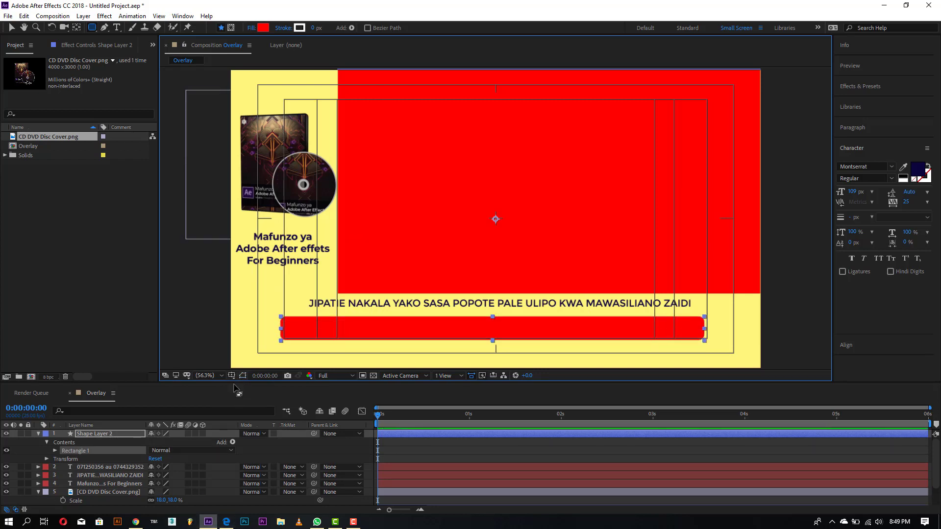
left_click_drag(241, 384, 246, 300)
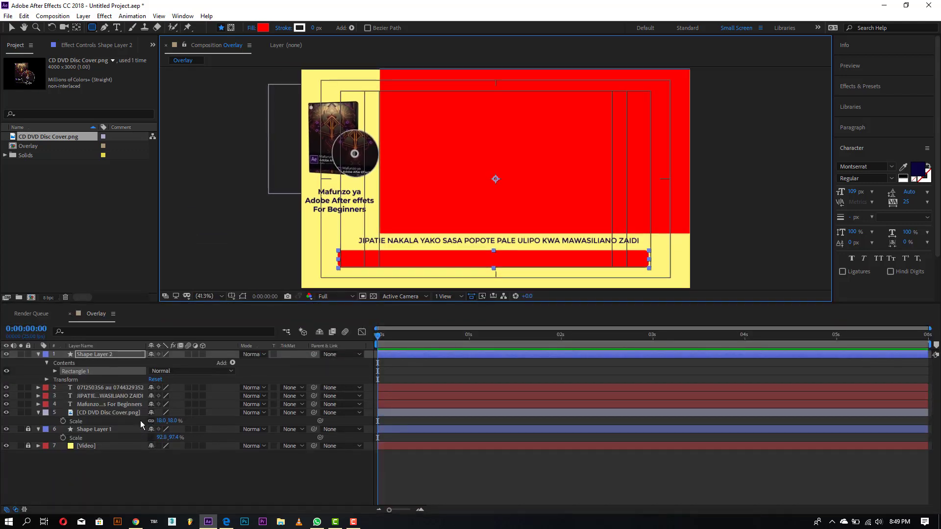
left_click(55, 371)
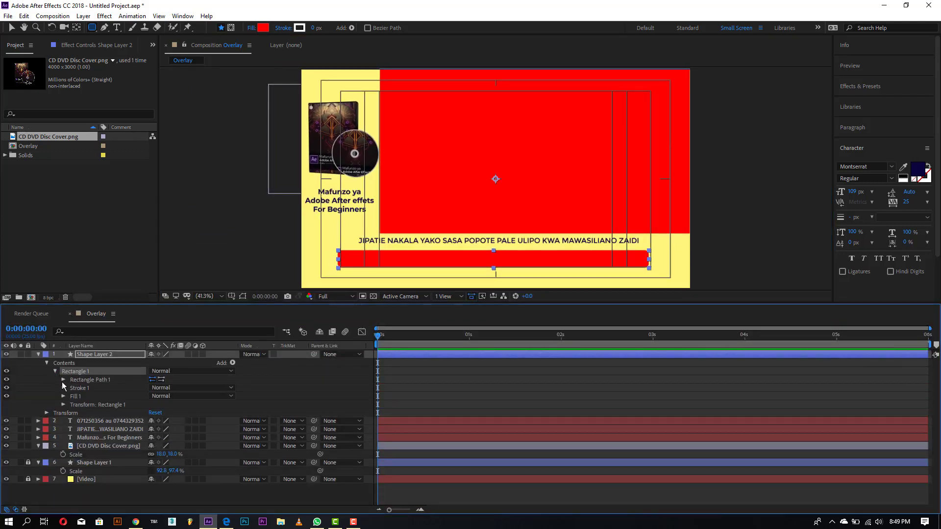
left_click(62, 389)
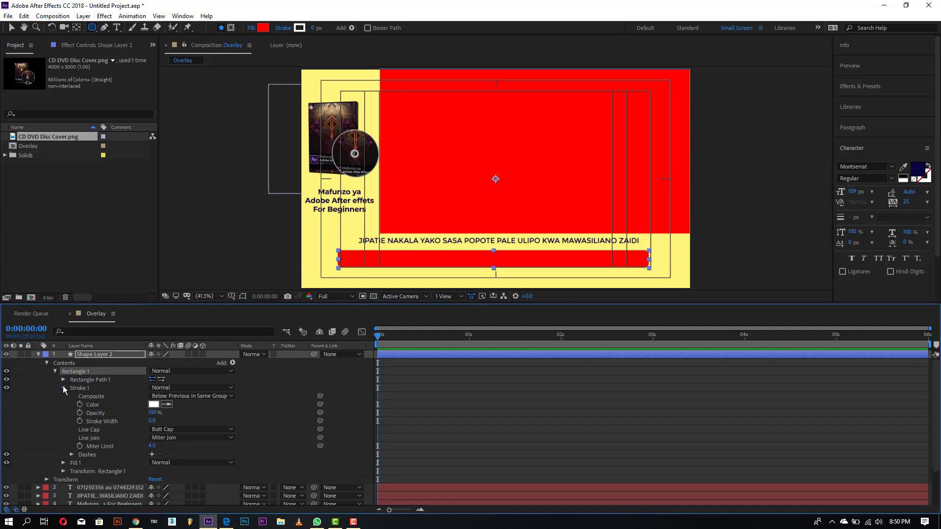
left_click(63, 387)
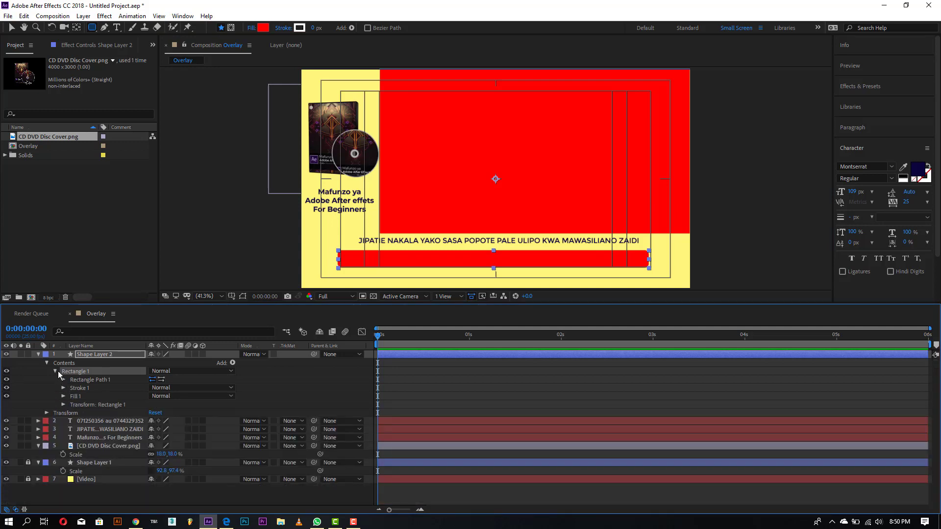
left_click(63, 405)
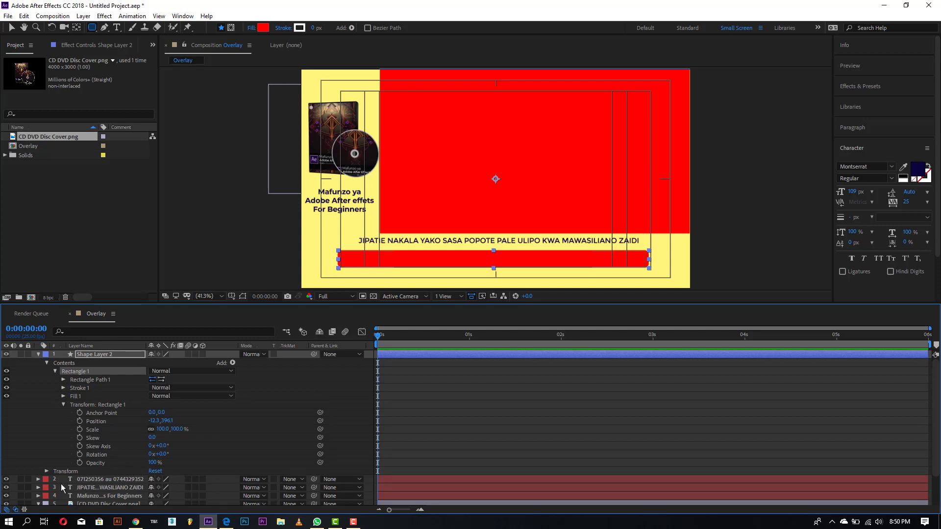
left_click(46, 472)
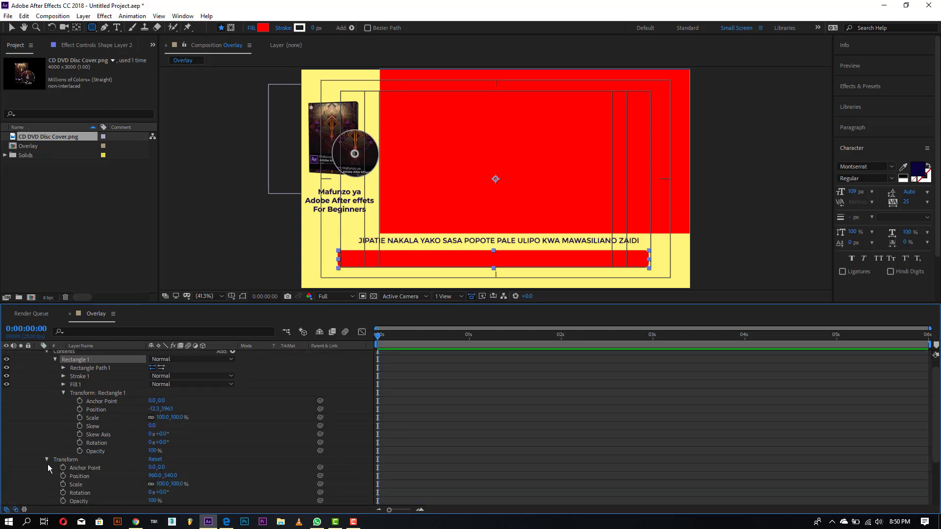
left_click(47, 460)
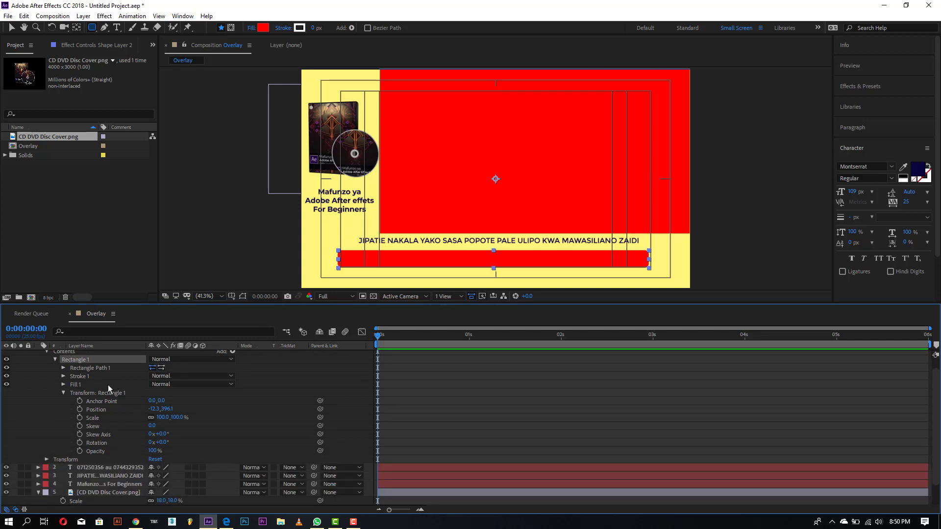
- Set the rectangle path's Roundness to 123 for fully rounded ends
left_click(64, 368)
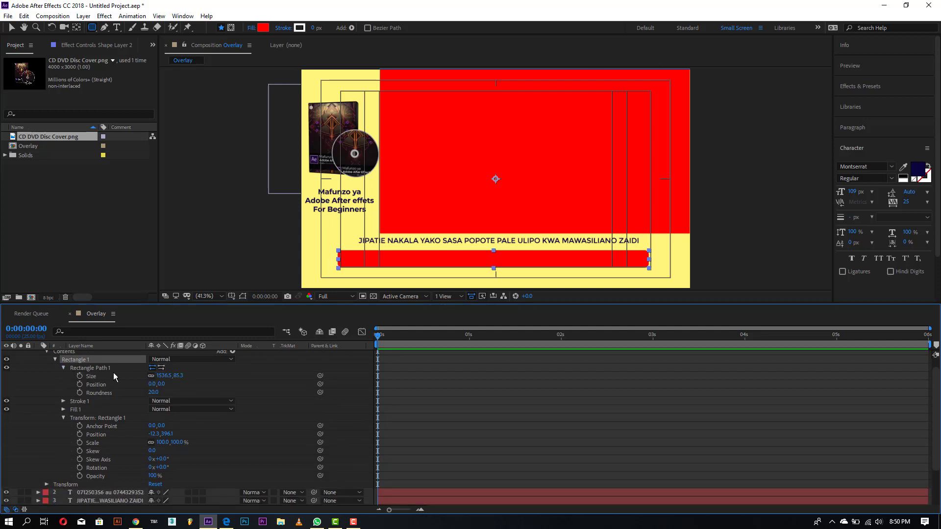
left_click(153, 392)
type("105")
key("Return")
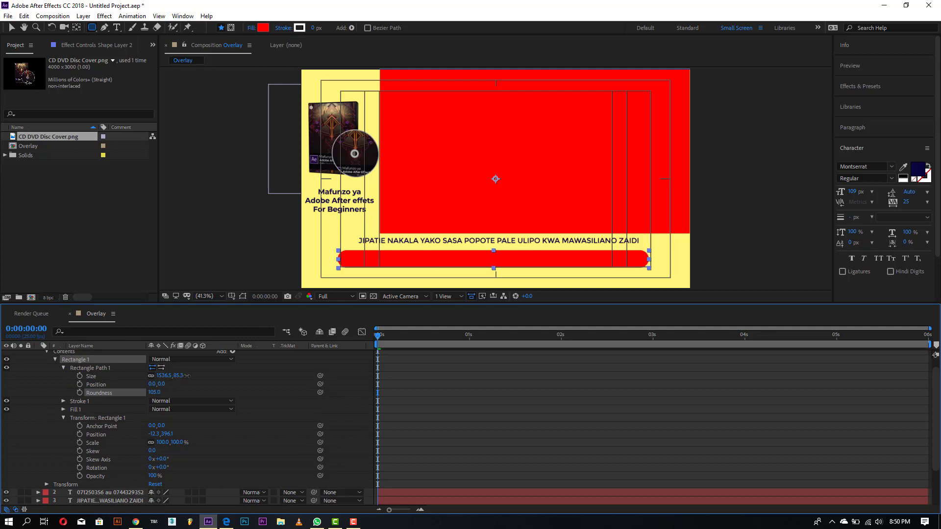
type("123")
key("Return")
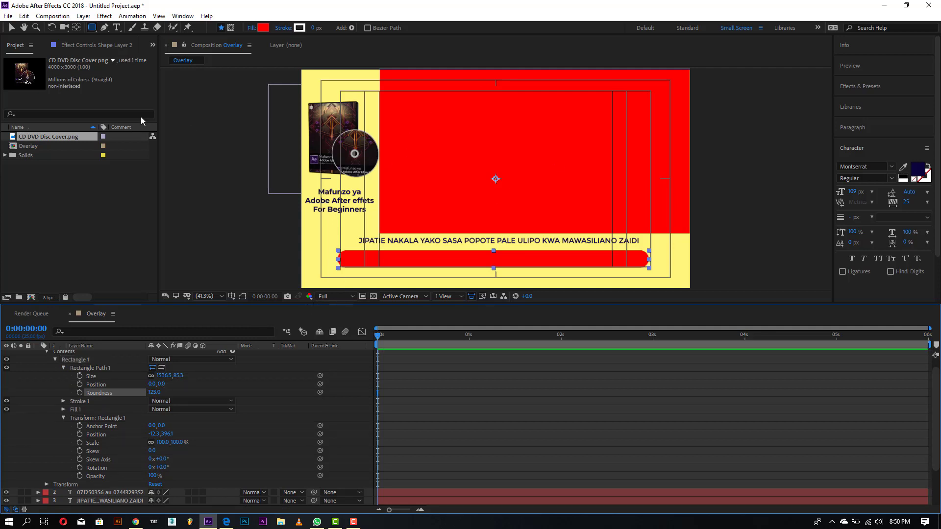
- Centre the bar's anchor point on the bar and show only its Scale property
double_click(76, 27, "ctrl")
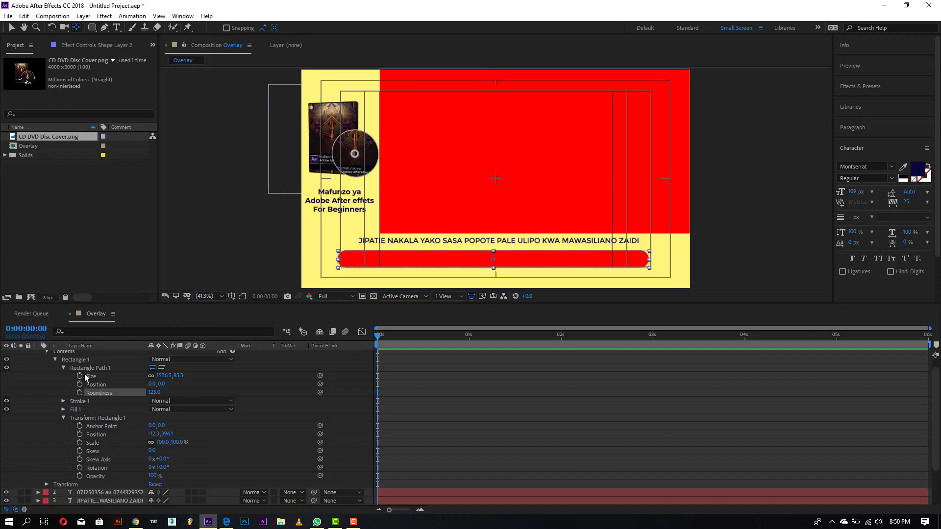
scroll(96, 388, "up", 1)
left_click(96, 355)
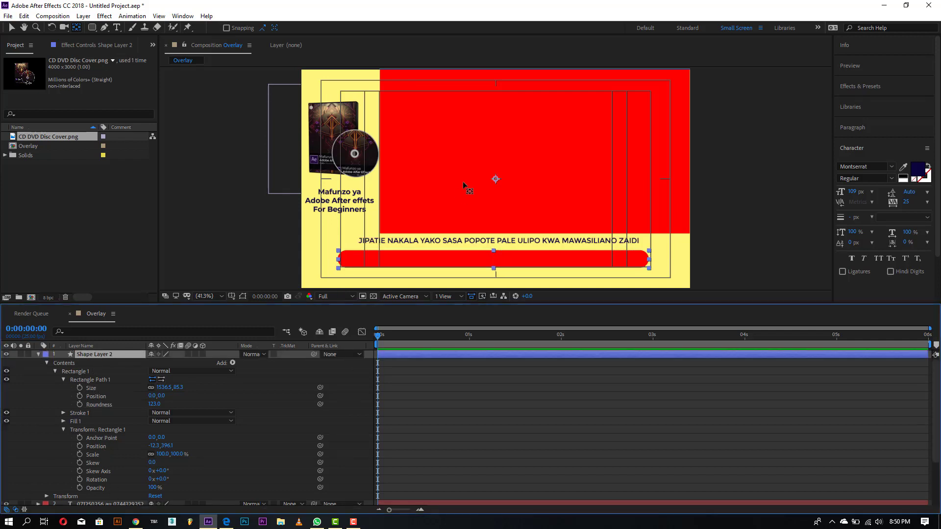
left_click(495, 178)
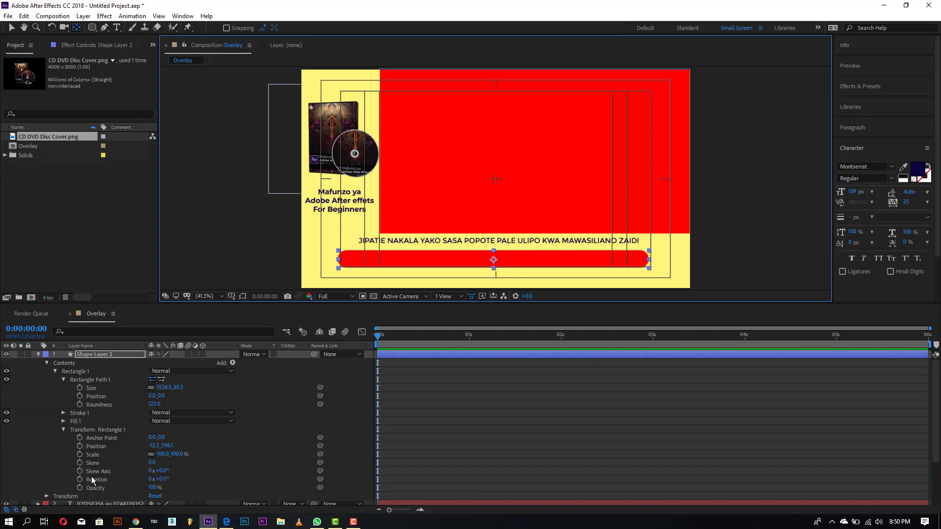
left_click(104, 356)
key("s")
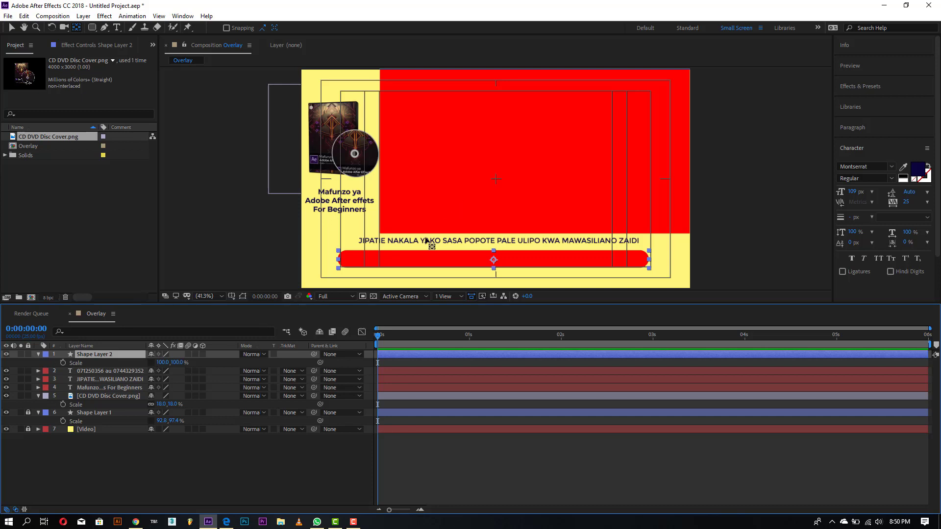
- Keyframe the bar's Scale from 0,100% at 0 s to 100,100% at 1 s and preview it
left_click(469, 338)
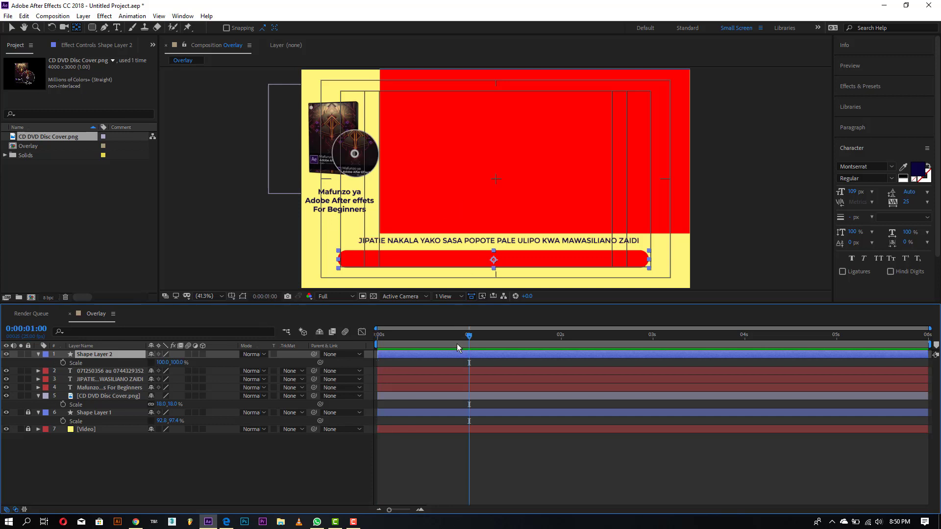
left_click(64, 362)
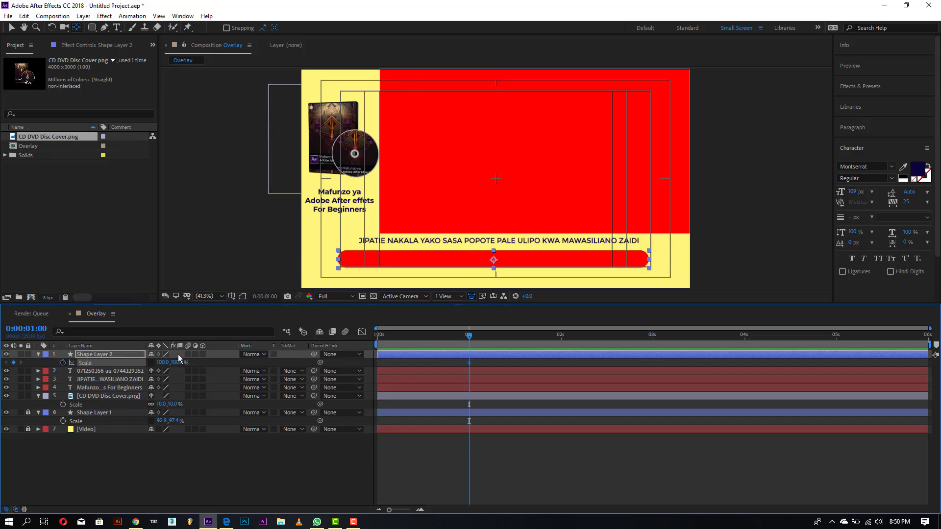
left_click_drag(443, 336, 357, 357)
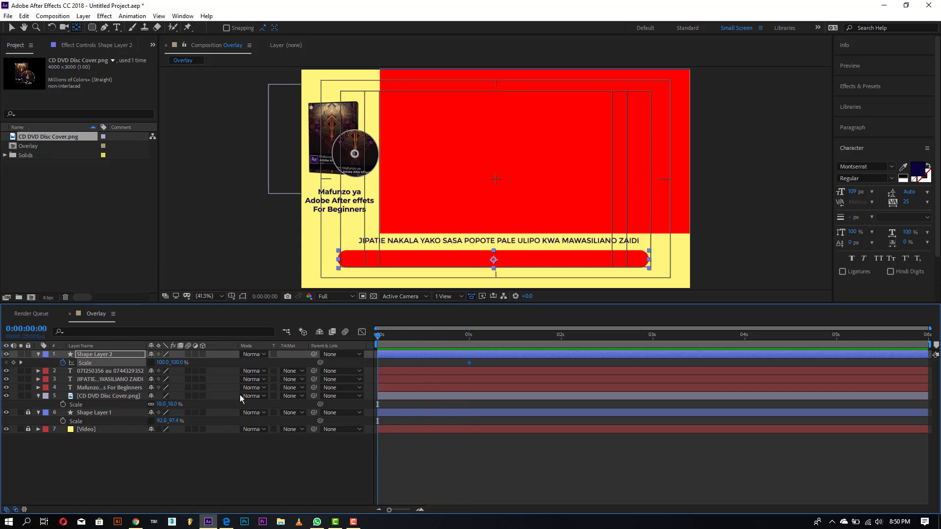
left_click(191, 371)
left_click(163, 362)
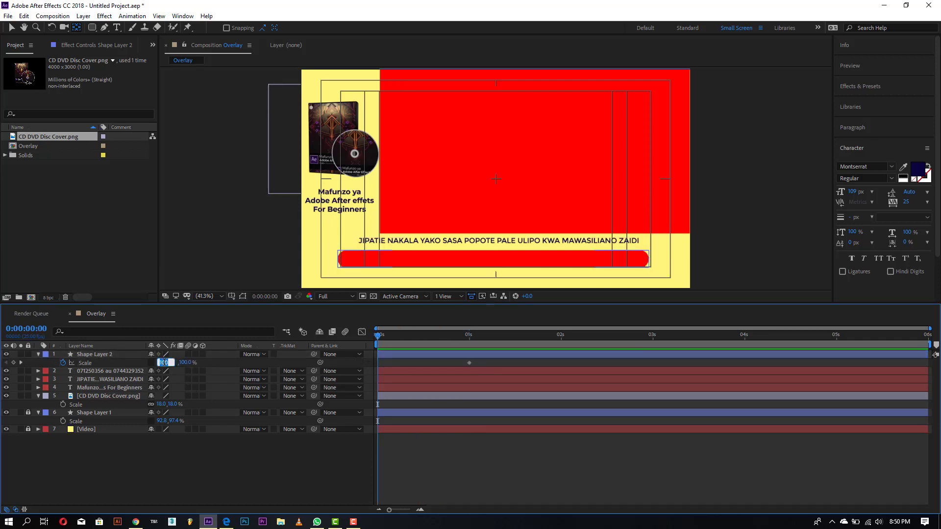
key("Return")
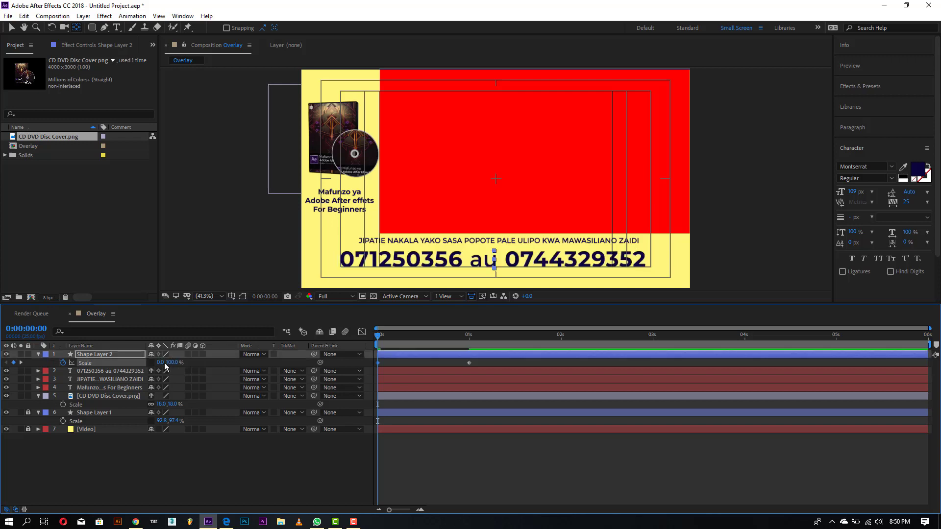
key("space")
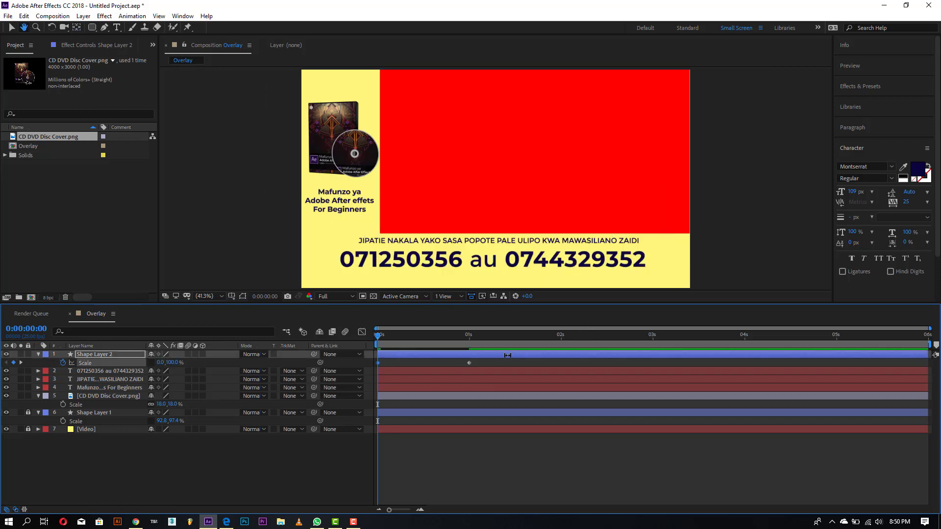
key("space")
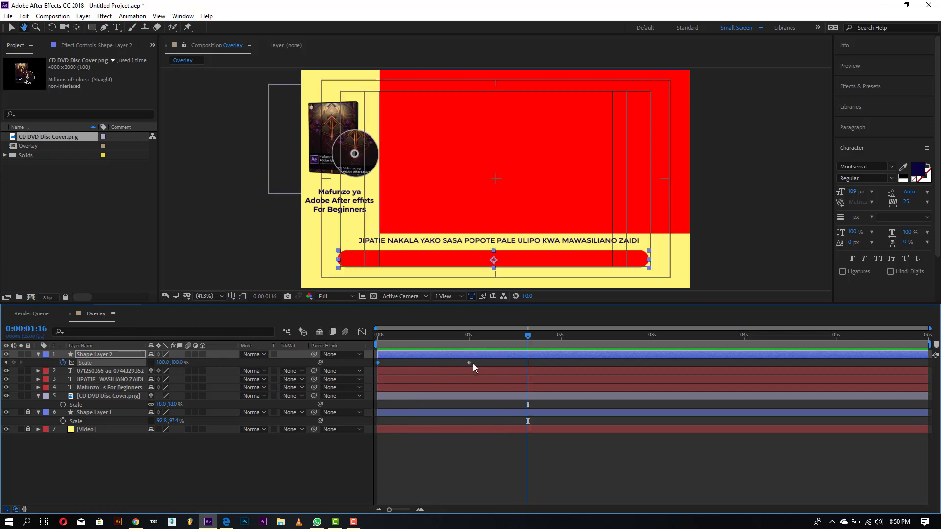
left_click_drag(473, 360, 361, 384)
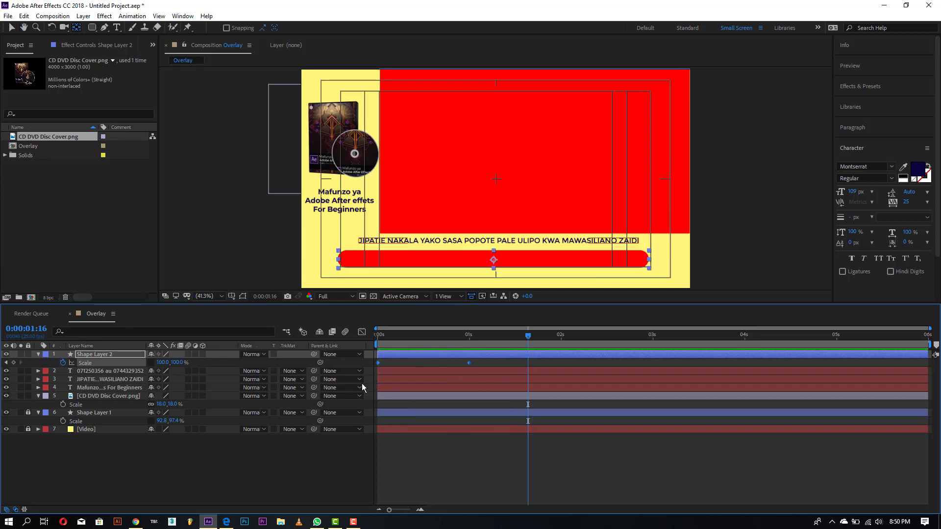
- Apply Easy Ease to both Scale keyframes and adjust them in the speed graph
right_click(377, 363)
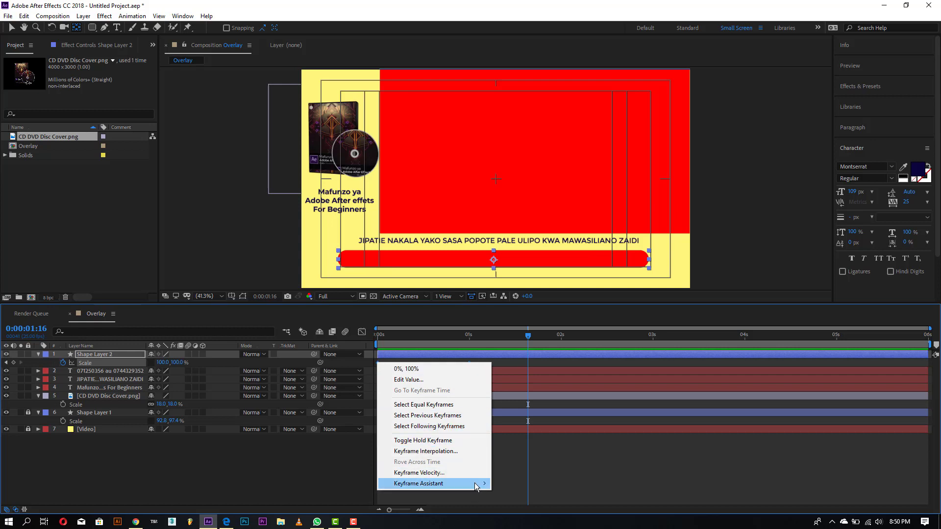
mouse_move(478, 484)
left_click(535, 424)
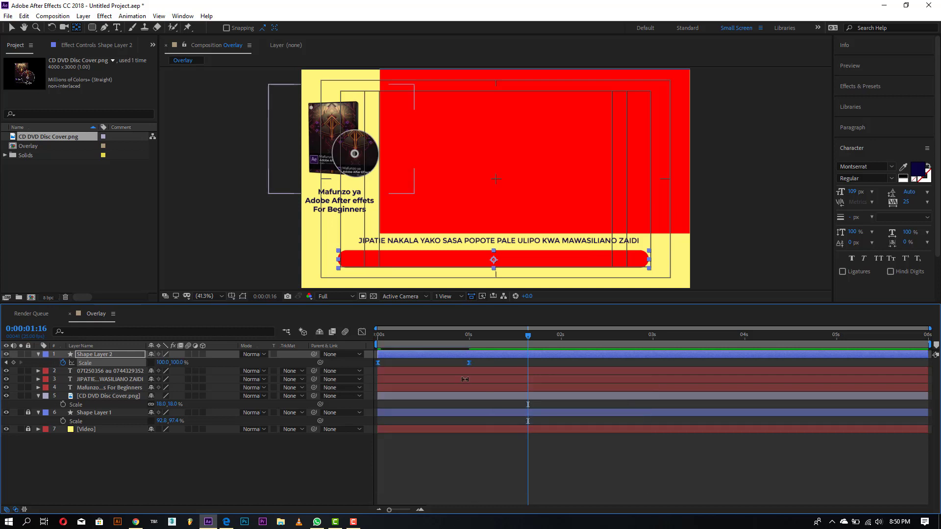
left_click(362, 332)
mouse_move(478, 464)
left_mouse_down()
mouse_move(447, 489)
mouse_move(393, 483)
left_mouse_up()
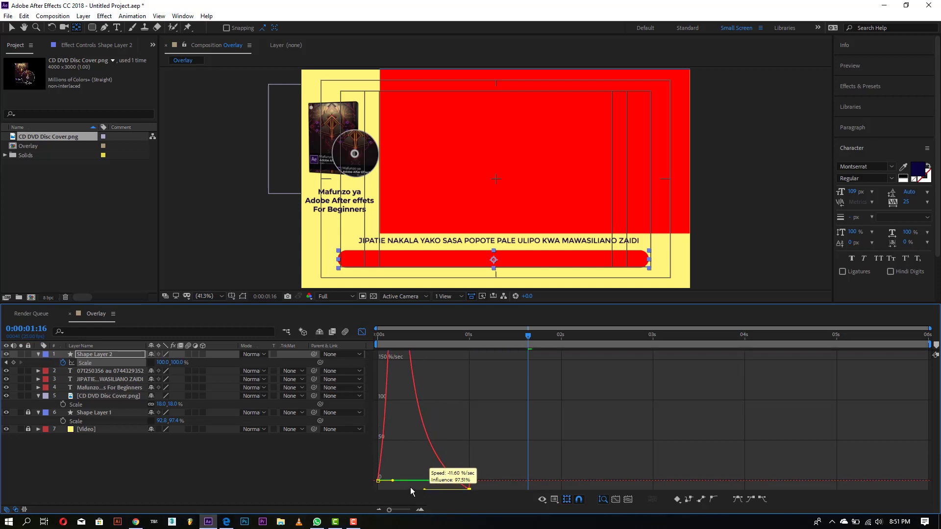
left_click(362, 333)
- Move the end Scale keyframe to frame 18 and preview the quicker animation
key("Home")
key("space")
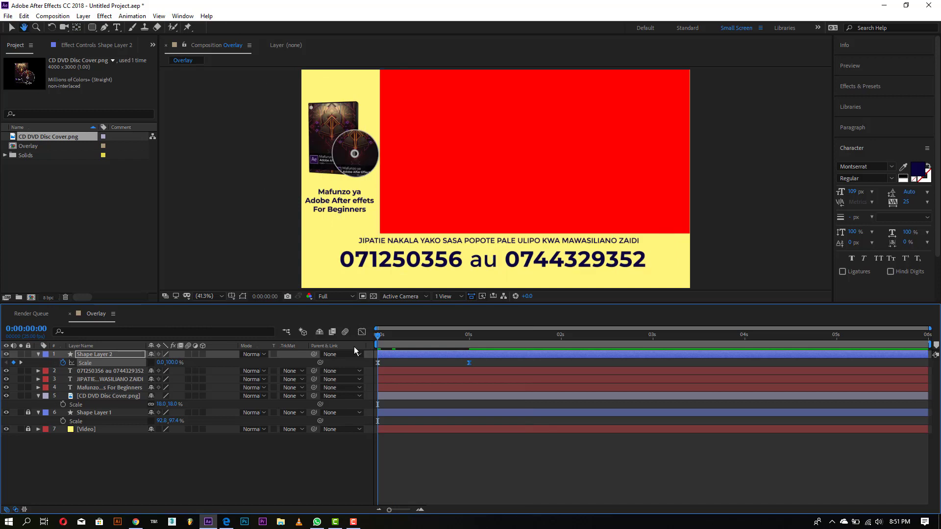
mouse_move(457, 337)
left_mouse_down()
mouse_move(443, 336)
mouse_move(443, 363)
left_mouse_up()
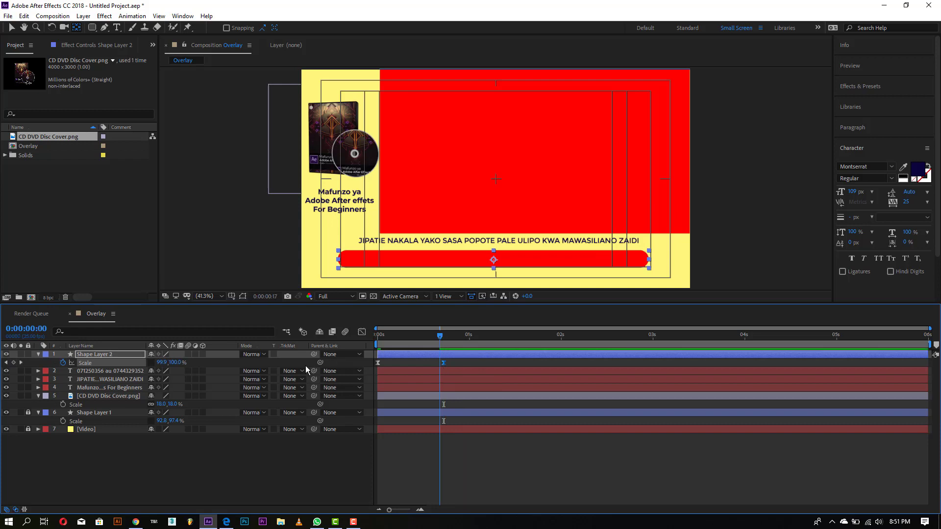
key("space")
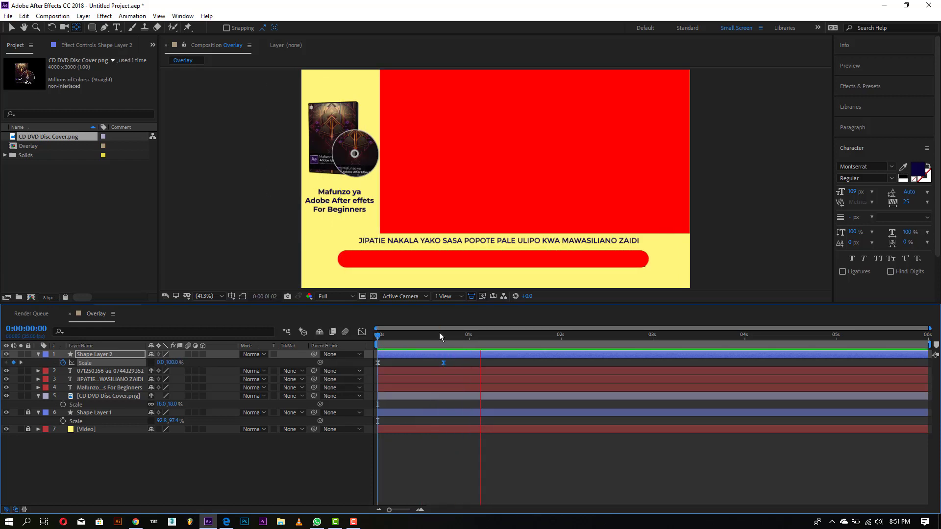
left_click_drag(439, 332, 443, 332)
- Duplicate the red bar layer, rename the copy 'Tet mask', then select the phone-number layer
left_click(422, 456)
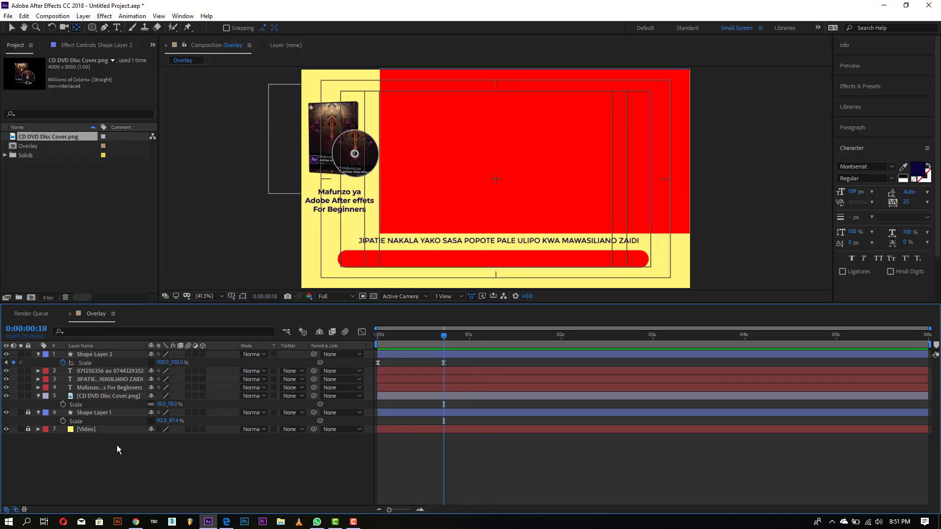
left_click(103, 354)
left_click(39, 354)
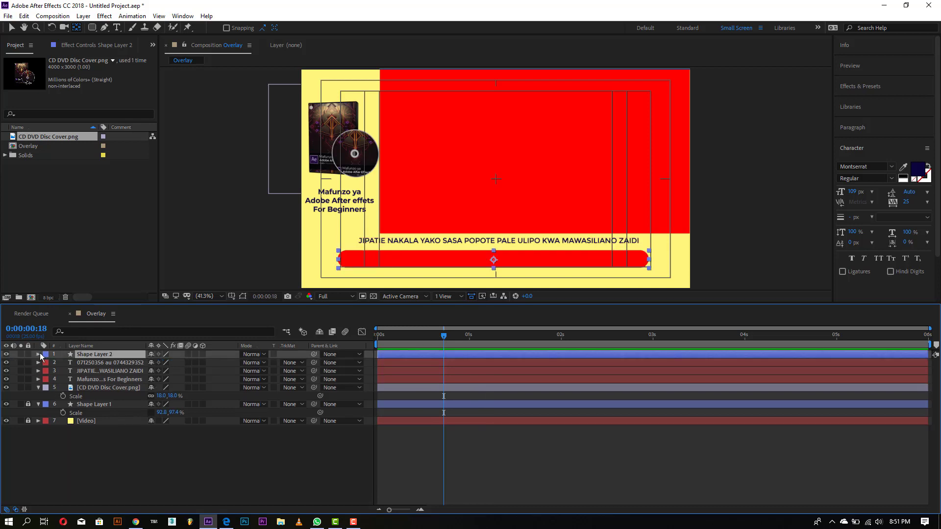
key("ctrl+d")
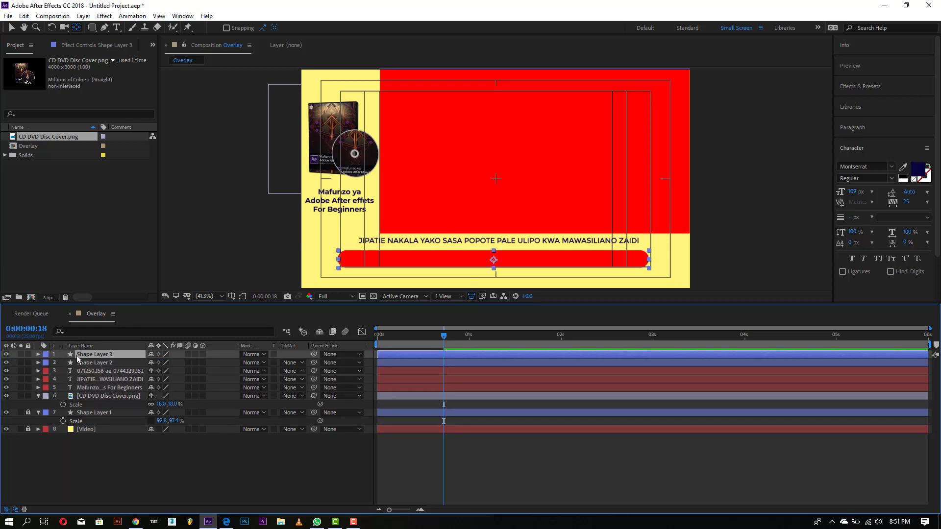
right_click(90, 360)
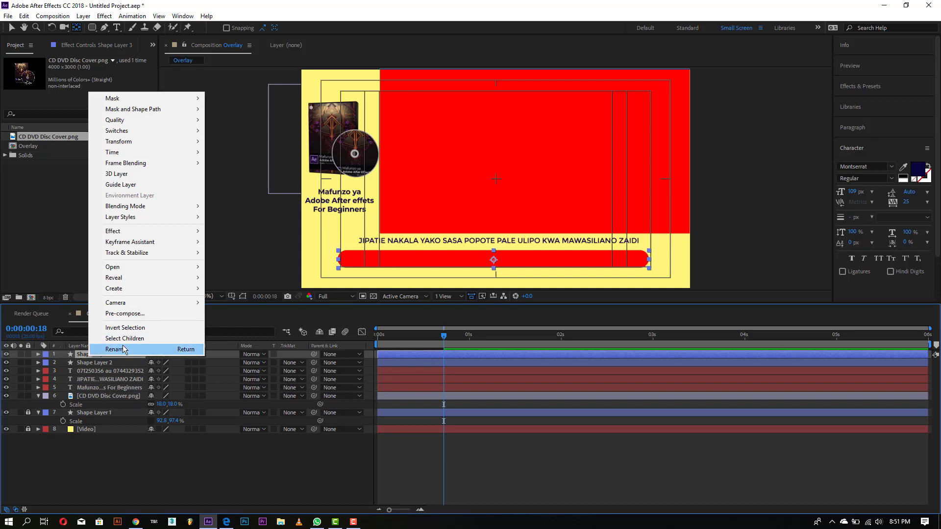
left_click(124, 350)
type("Tet mask")
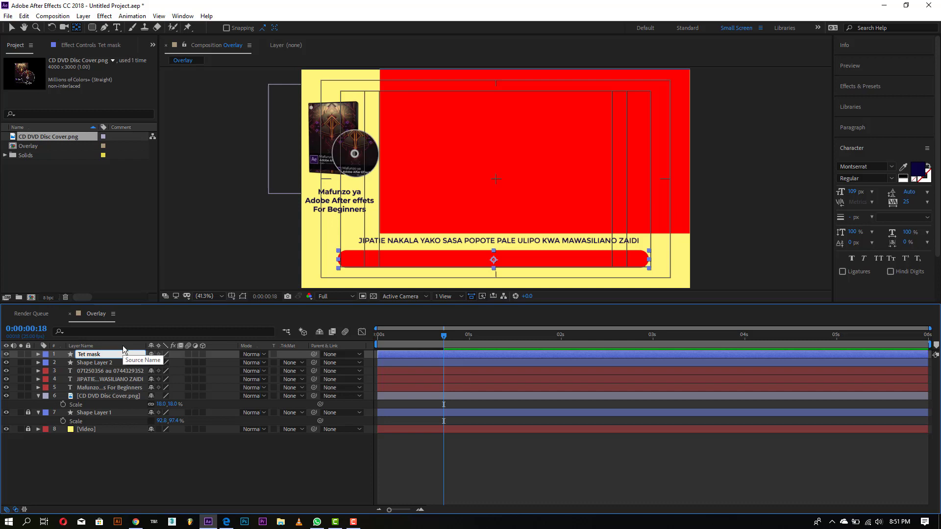
key("Return")
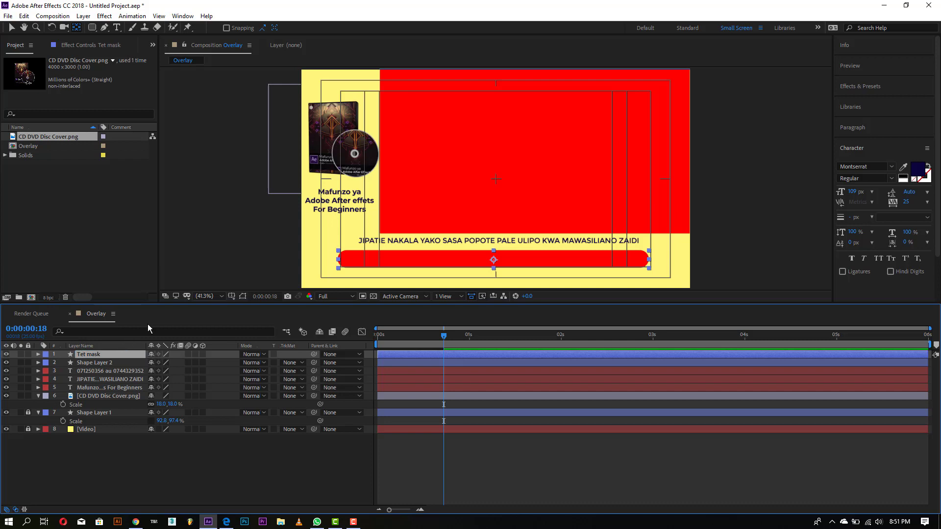
left_click(107, 380)
left_click(107, 371)
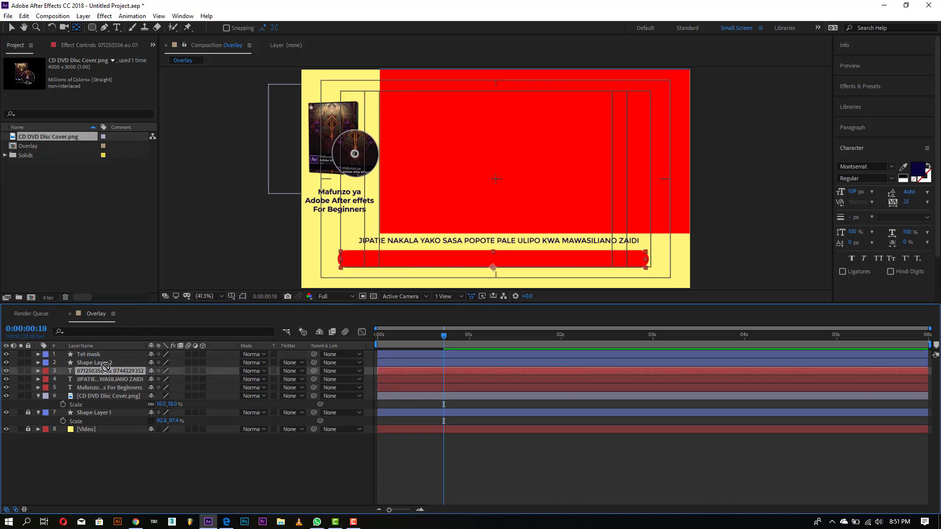
- Move the phone number layer above Shape Layer 2 and give it an Alpha Matte from 'Tet mask'
left_click_drag(106, 367, 103, 365)
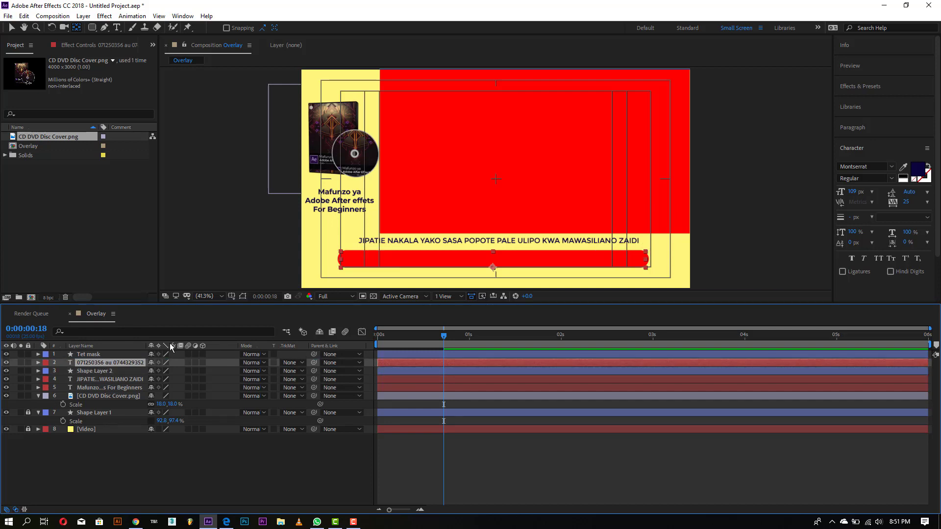
left_click(290, 363)
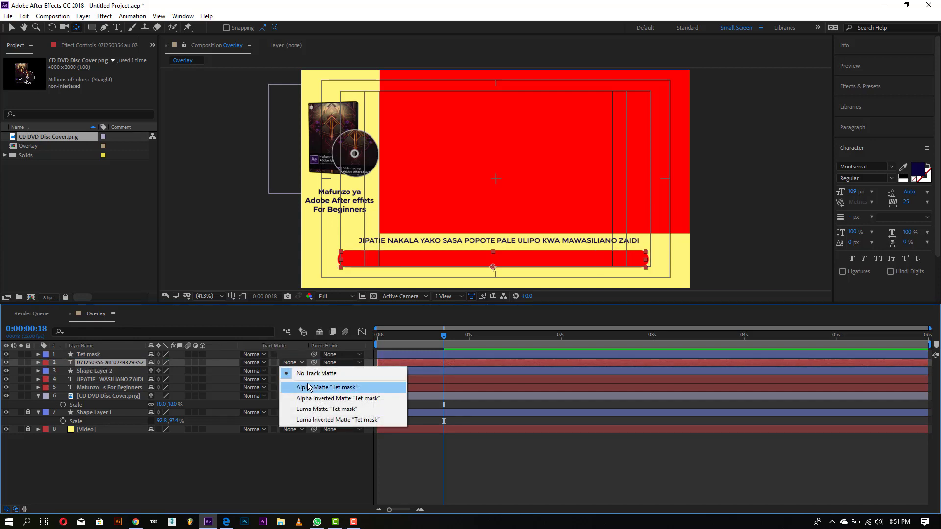
left_click(310, 386)
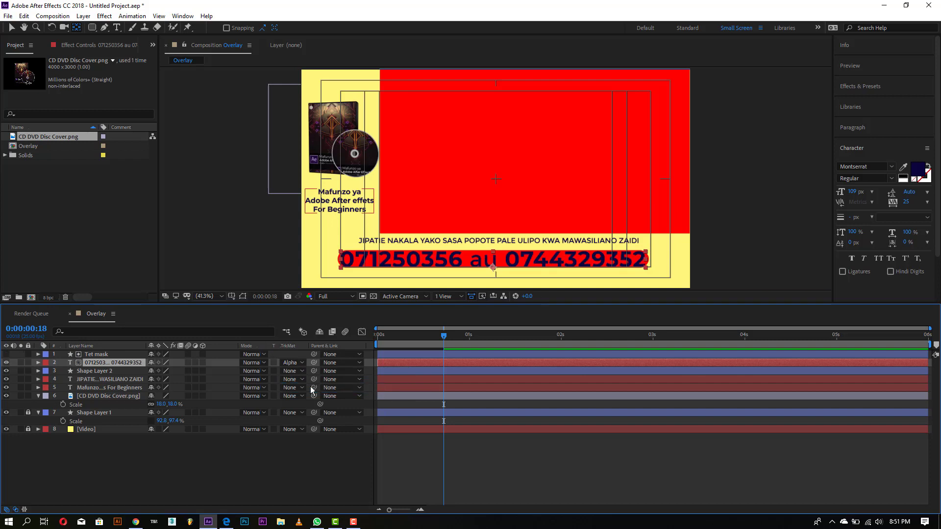
- Format the phone number text as white, 88 px, with tracking 50
double_click(102, 363)
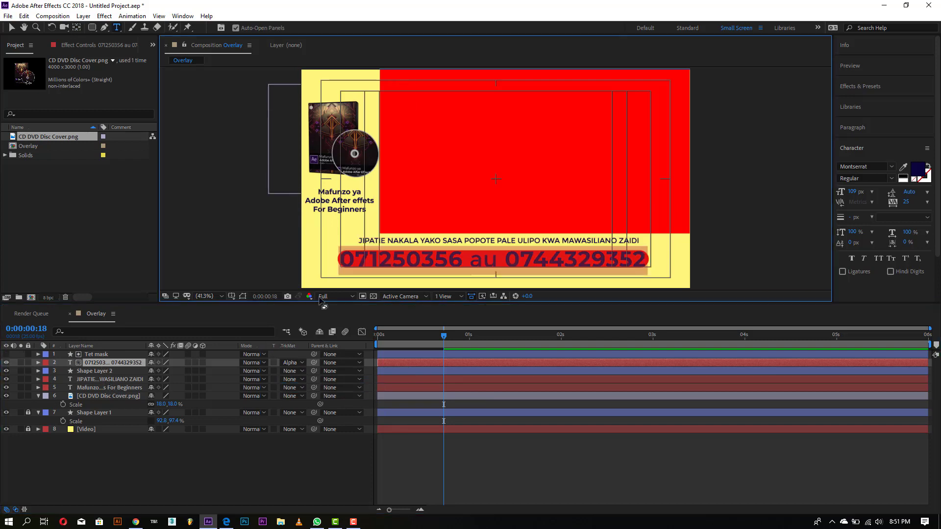
left_click(858, 192)
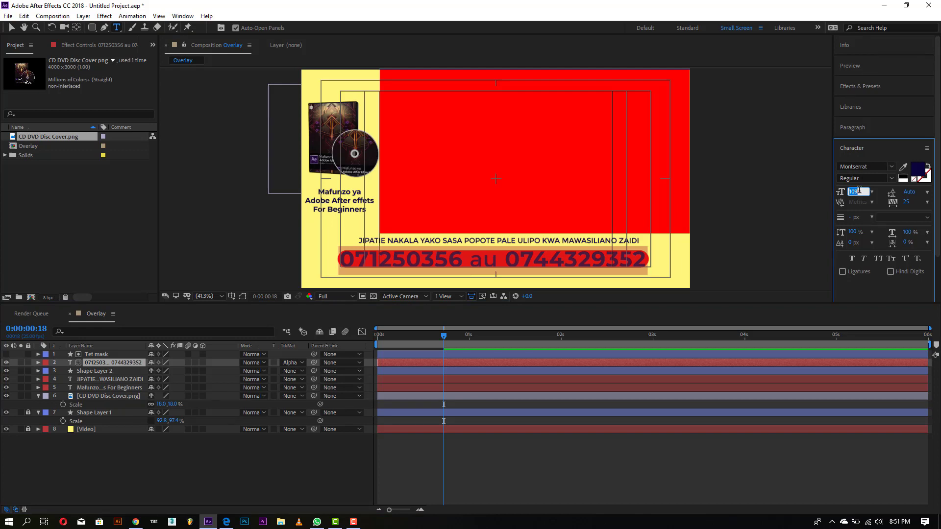
type("100")
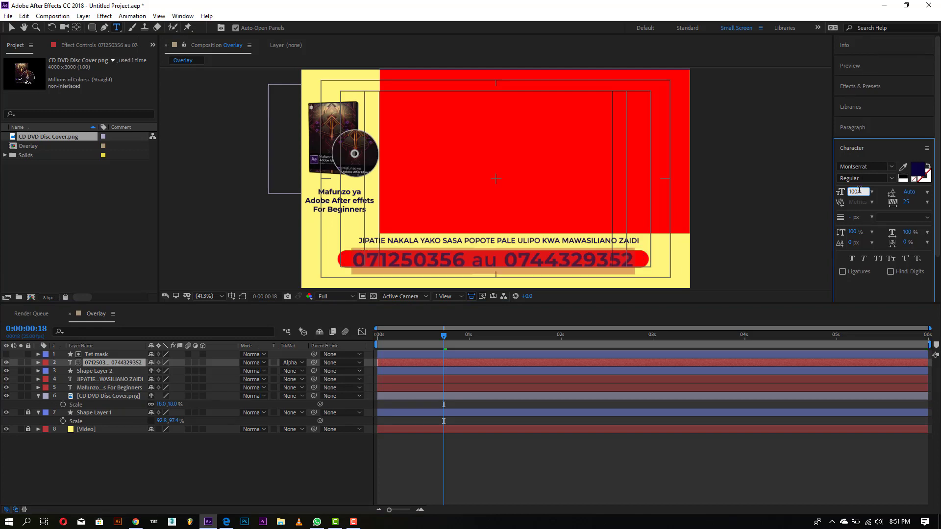
key("BackSpace")
key("BackSpace")
type("88")
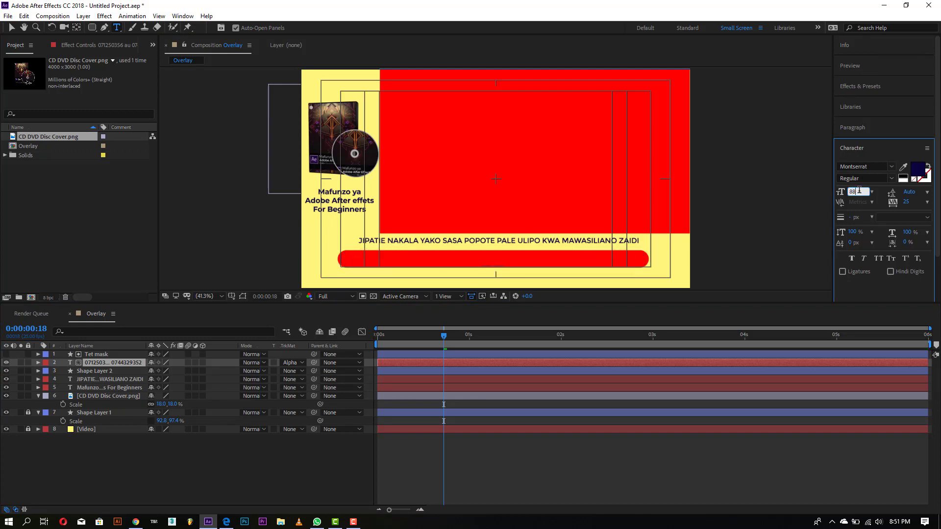
key("Return")
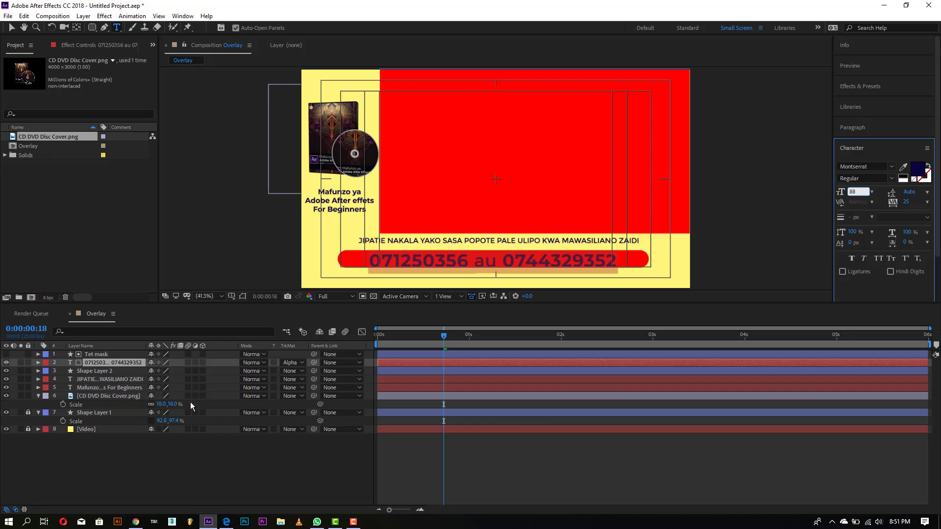
key("Return")
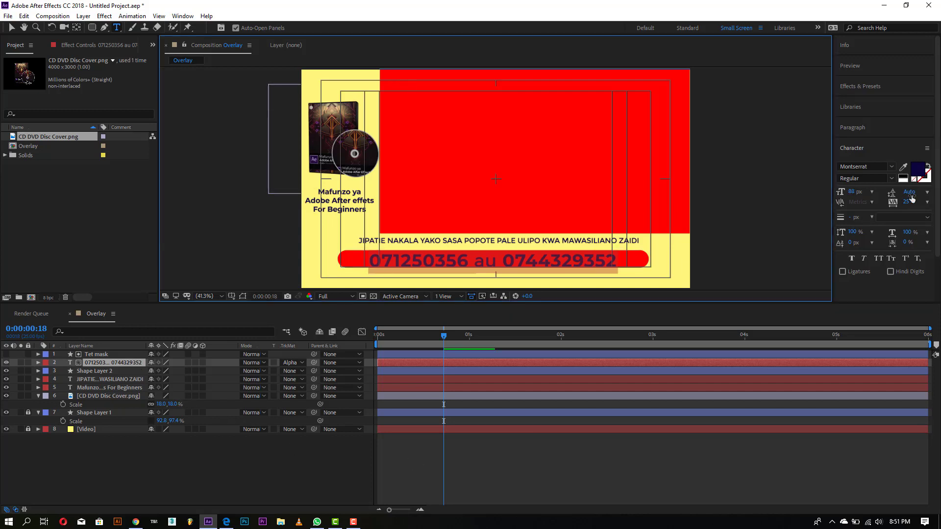
left_click(927, 202)
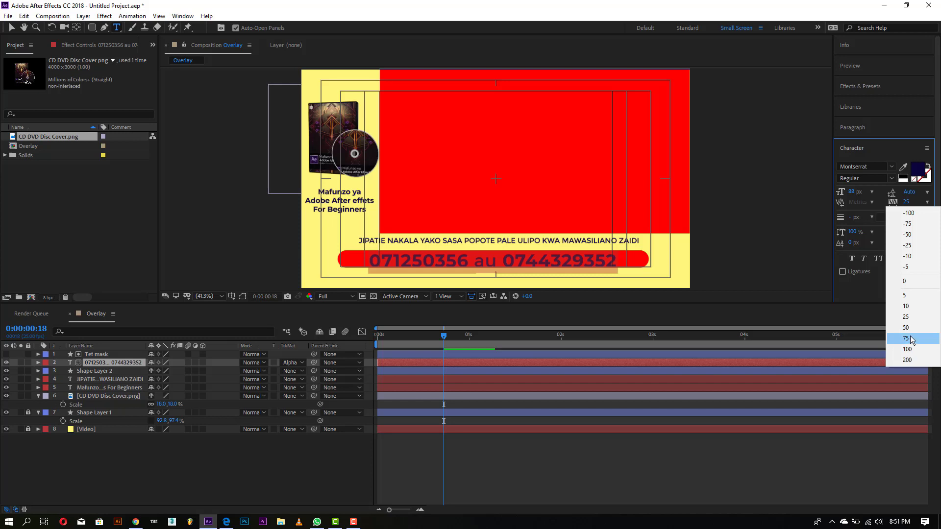
left_click(913, 328)
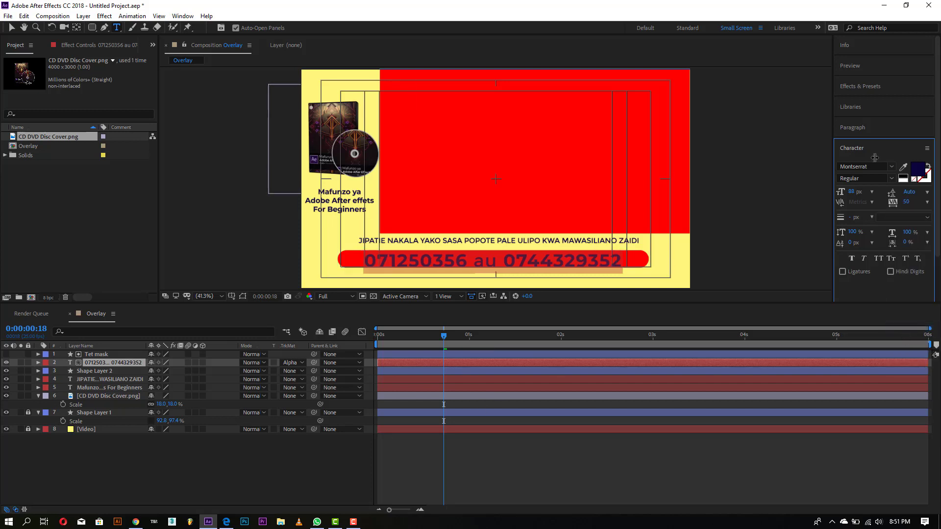
left_click(917, 170)
left_click_drag(706, 149, 681, 148)
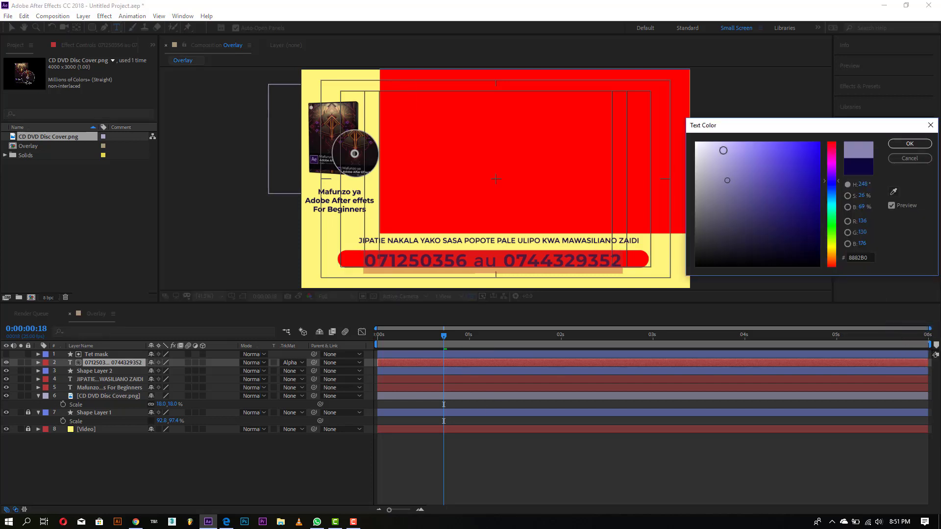
left_click(910, 143)
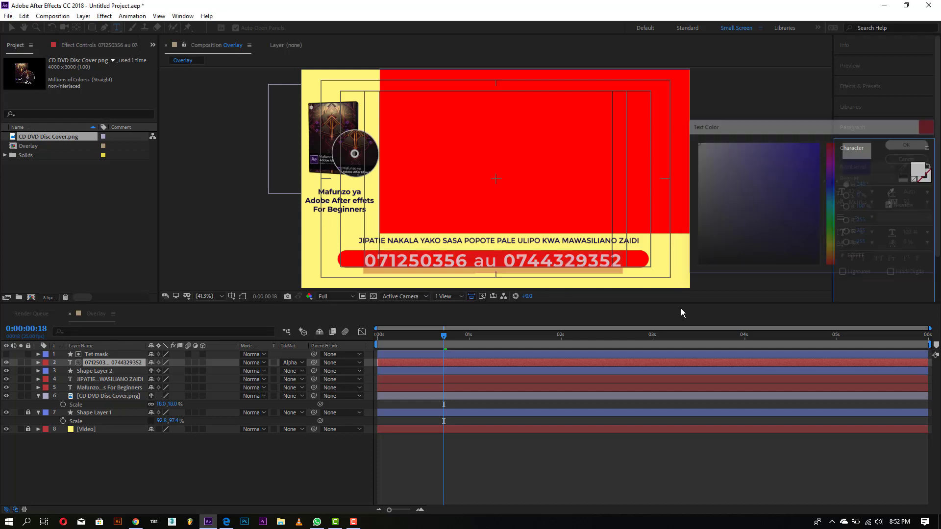
- Give the Shape Layer 2 bar a dark navy fill colour
left_click(99, 372)
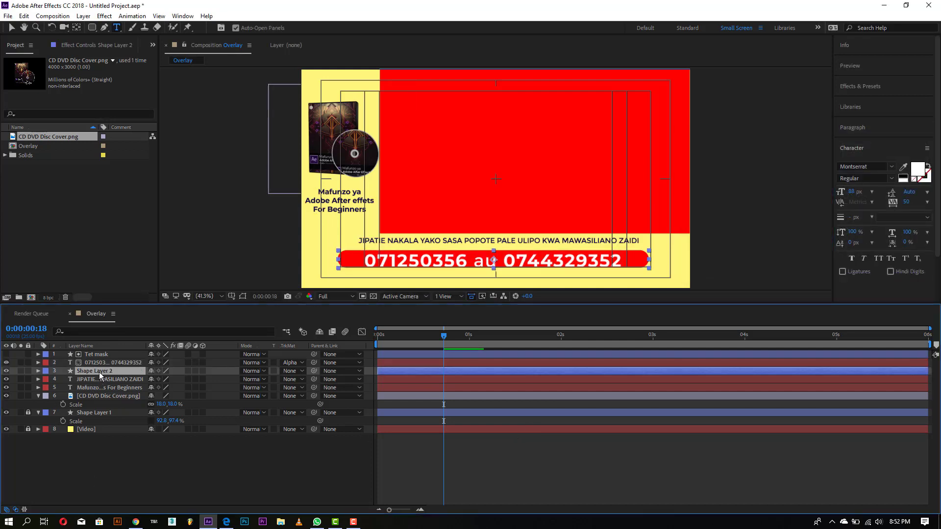
key("v")
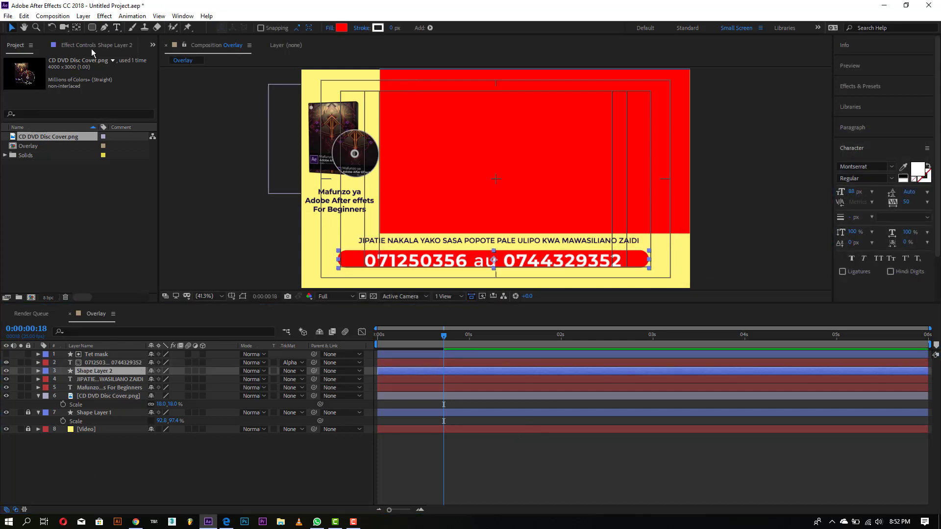
left_click(341, 28)
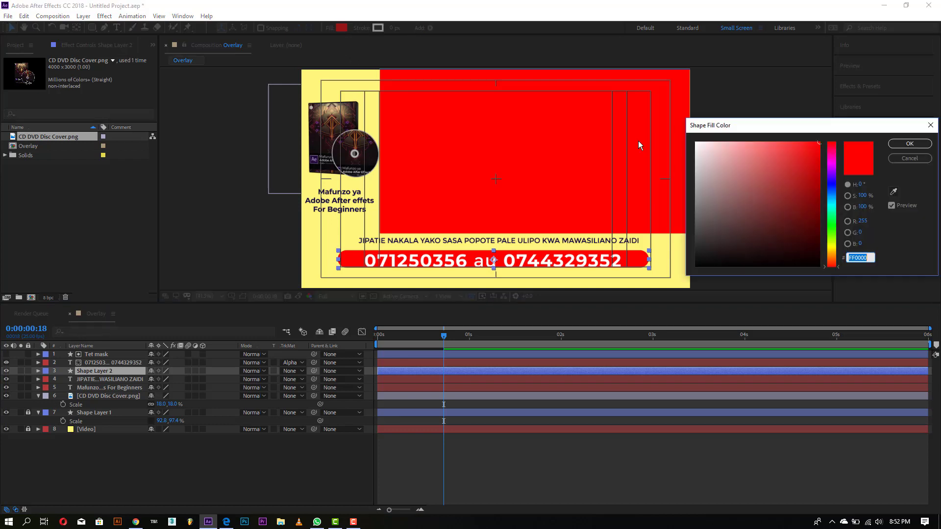
left_click(833, 186)
left_click(742, 249)
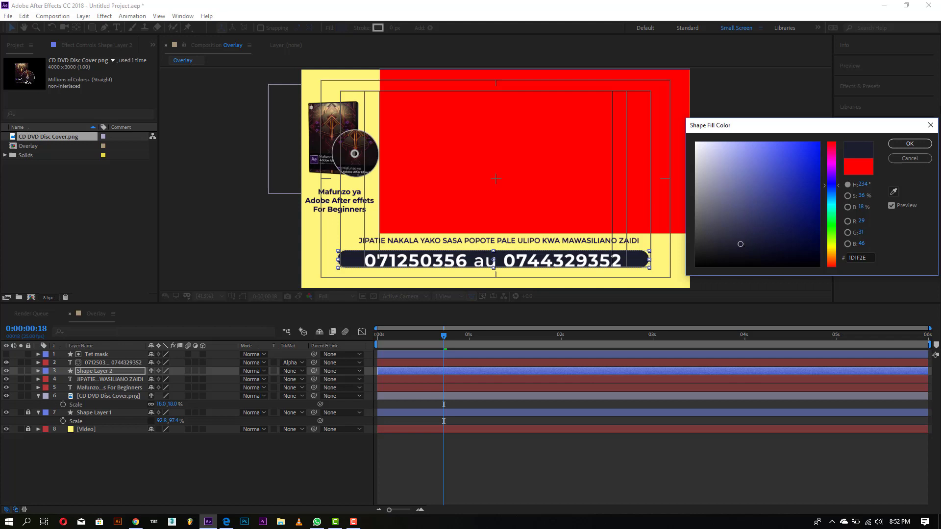
left_click(904, 144)
left_click(128, 474)
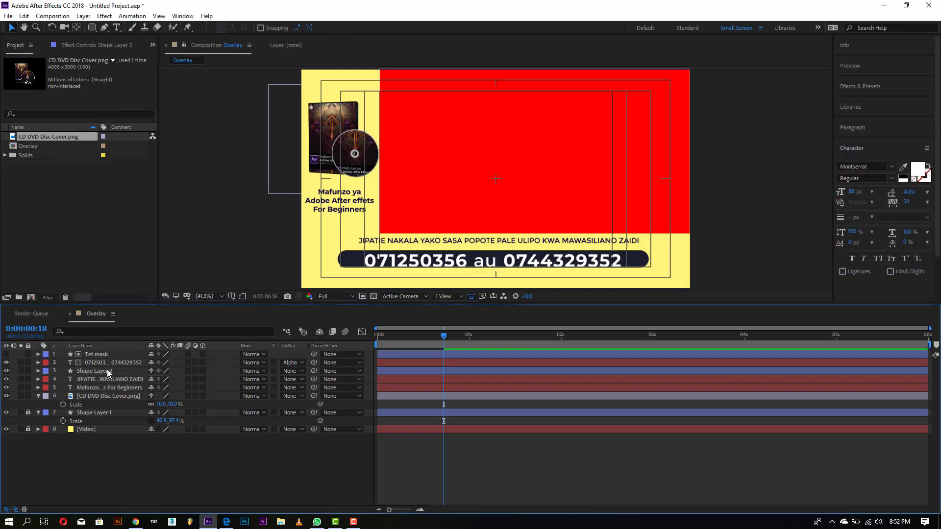
- Vertically centre the phone number text, Shape Layer 2 and Tet mask on one another
left_click(107, 366)
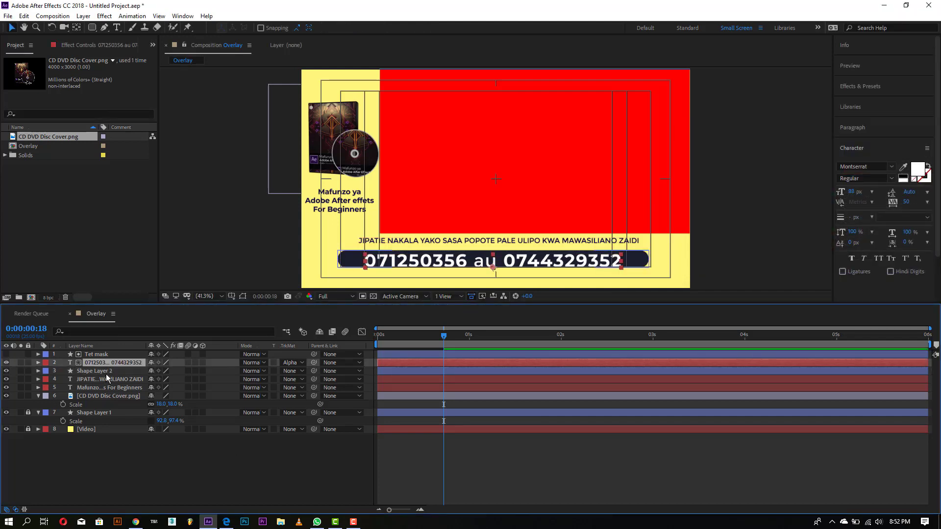
left_click(107, 371)
left_click(108, 362, "ctrl")
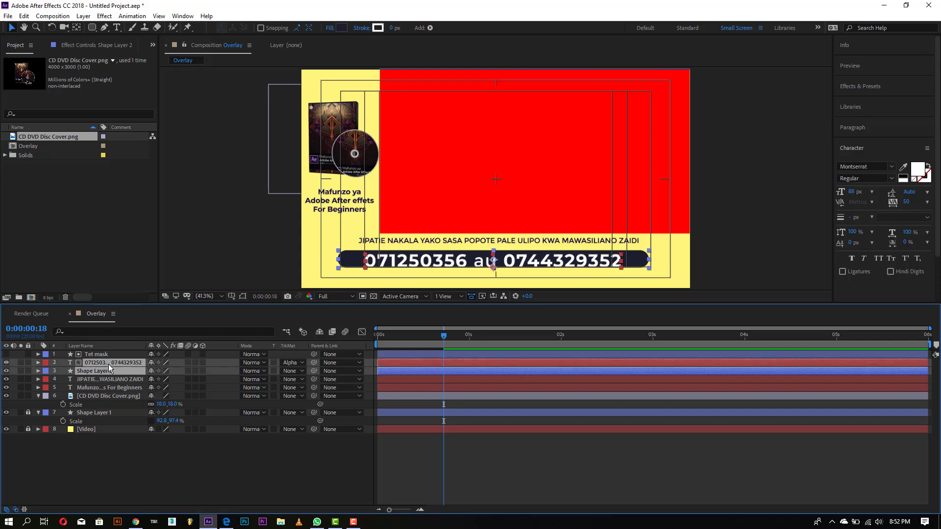
left_click(97, 355, "ctrl")
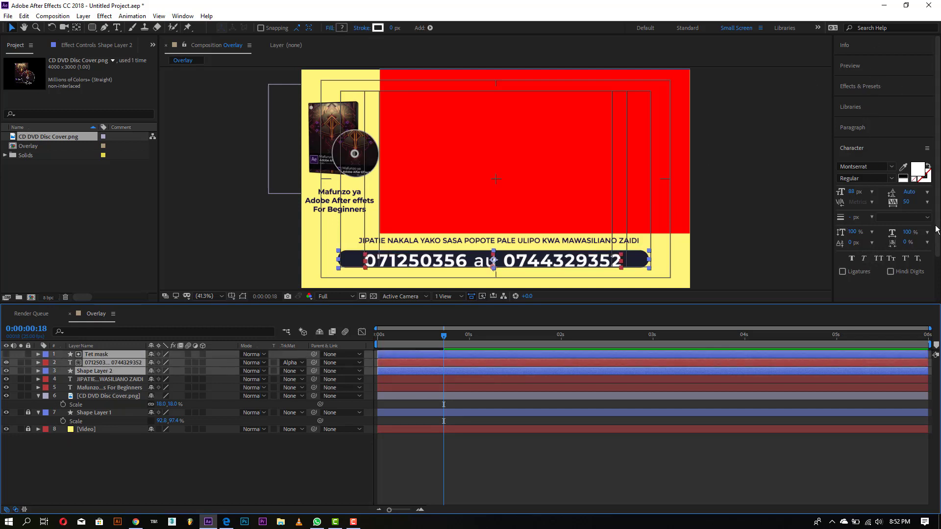
scroll(864, 268, "down", 3)
left_click(856, 296)
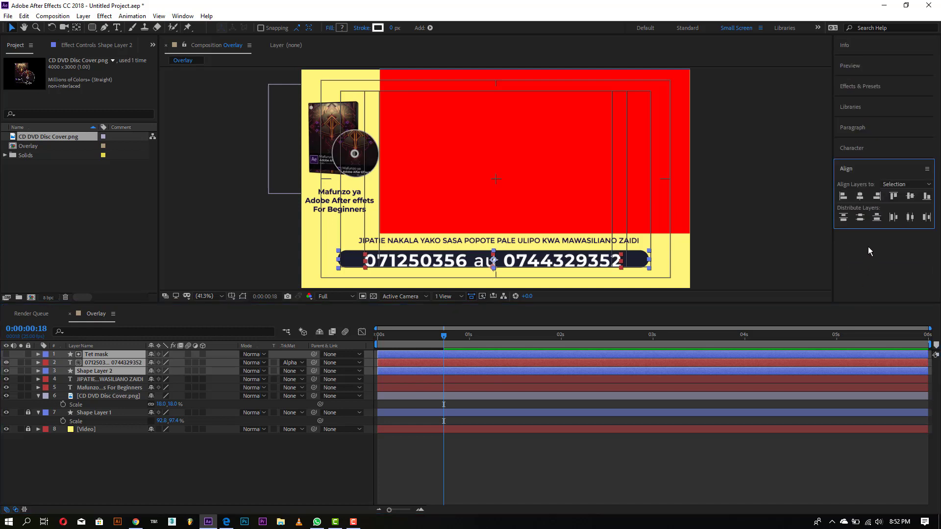
left_click(909, 197)
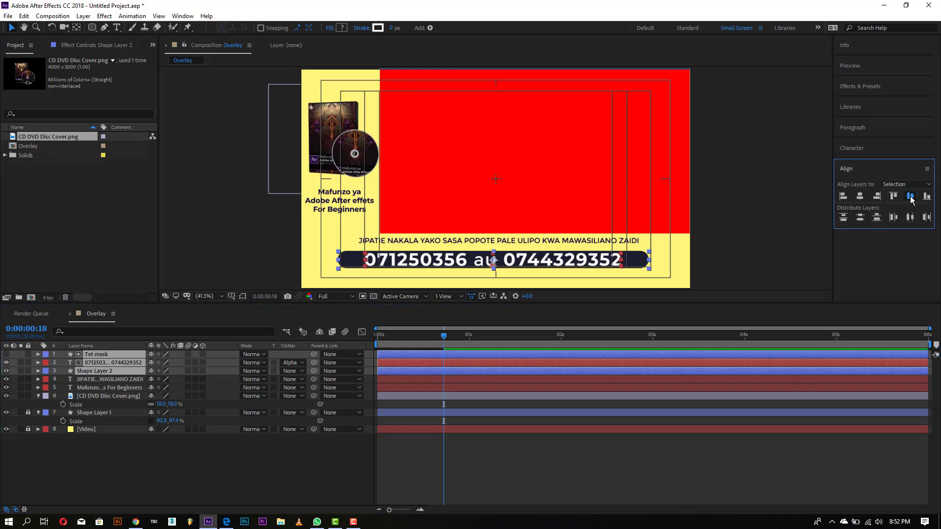
left_click(556, 480)
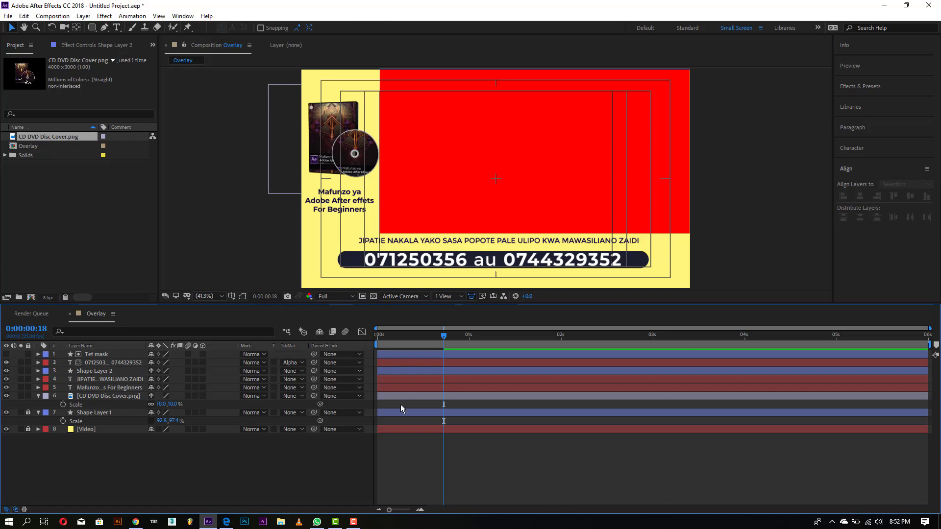
left_click(102, 363)
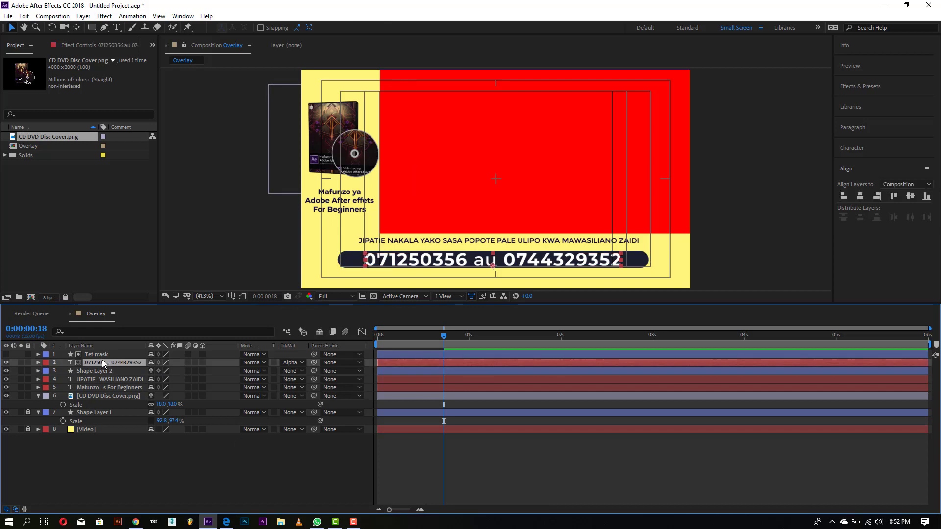
- Separate the phone number's position dimensions and keyframe Y Position from 1309.7 at 0s to 969.7
key("p")
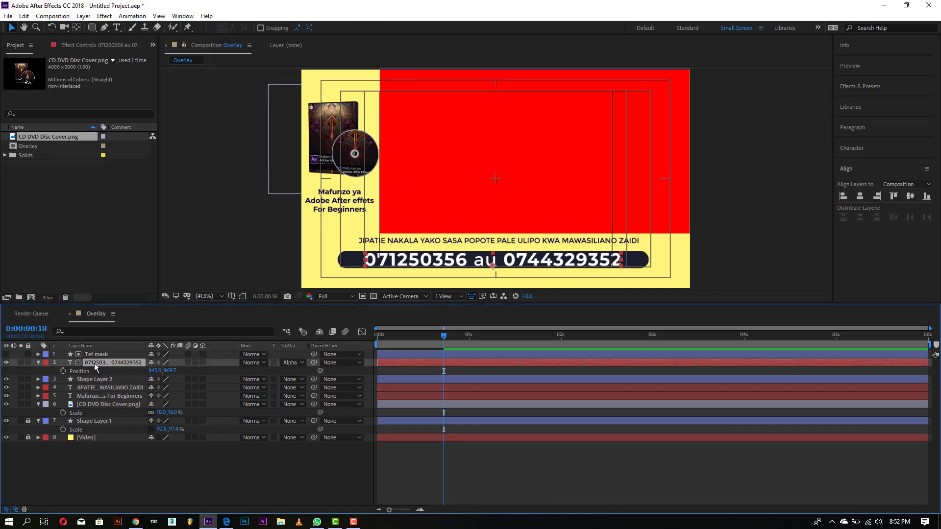
right_click(76, 375)
left_click(123, 389)
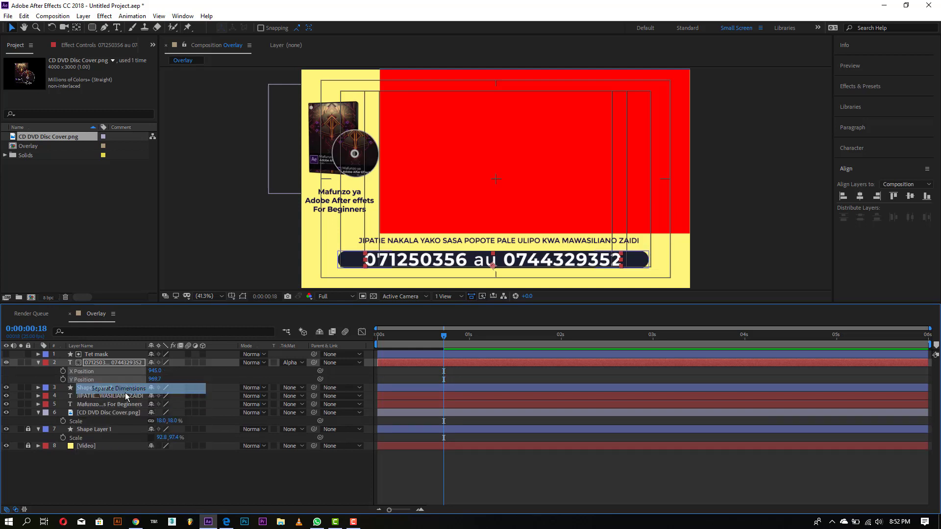
left_click(177, 478)
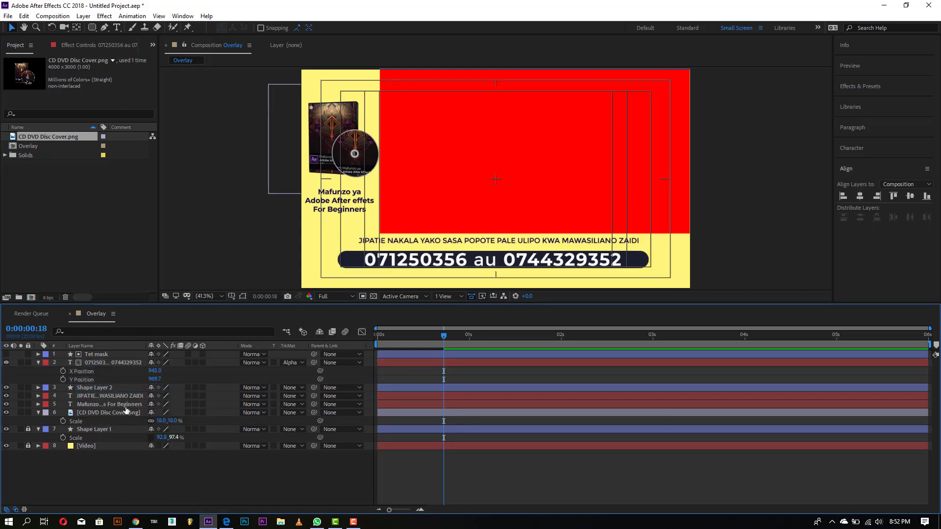
left_click(63, 379)
left_click_drag(393, 337, 354, 343)
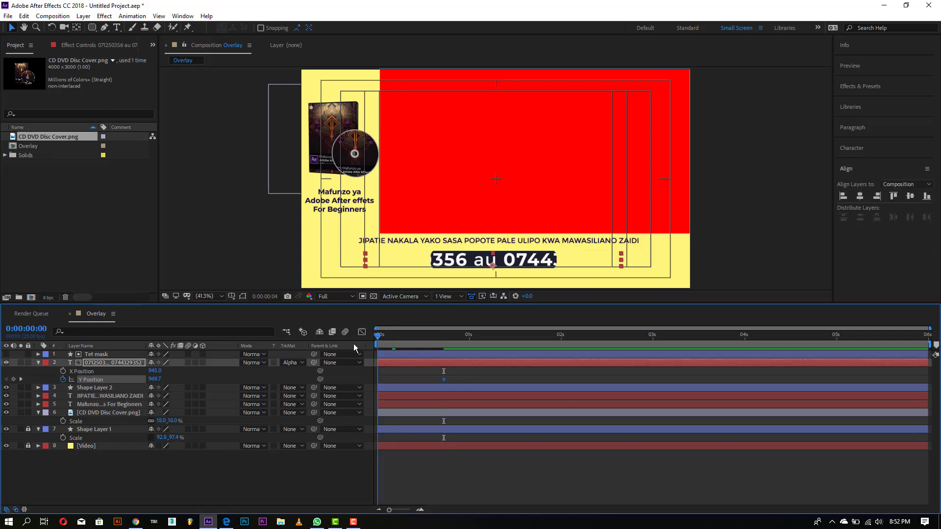
left_click_drag(155, 379, 302, 342)
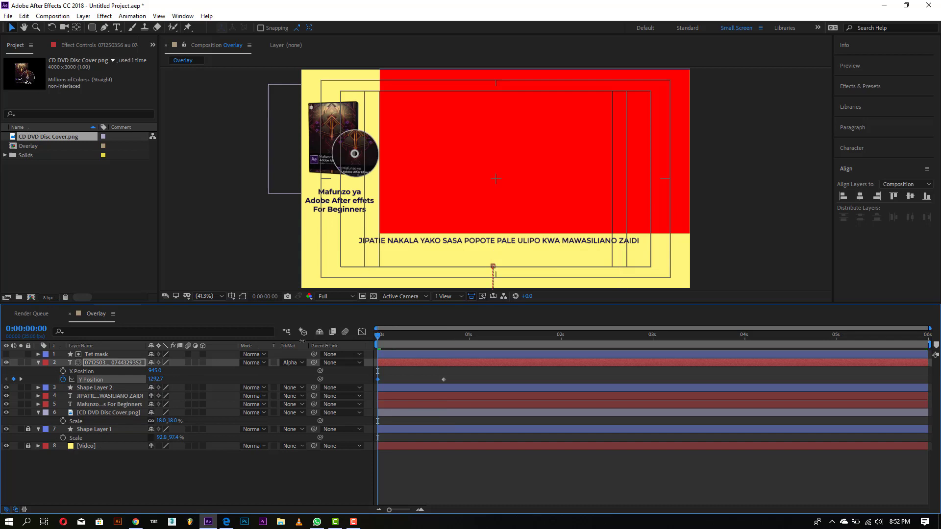
- Apply Easy Ease to both Y Position keyframes
left_click_drag(454, 369, 372, 405)
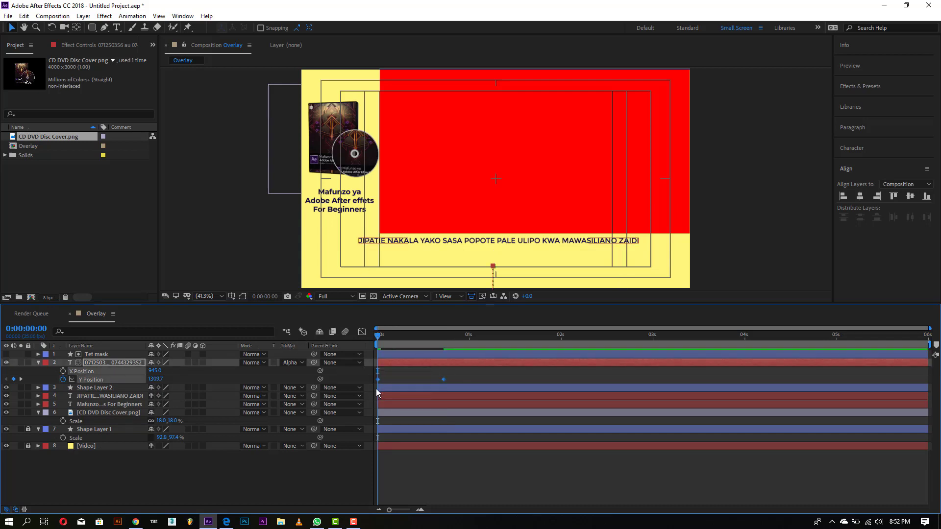
right_click(380, 380)
mouse_move(458, 500)
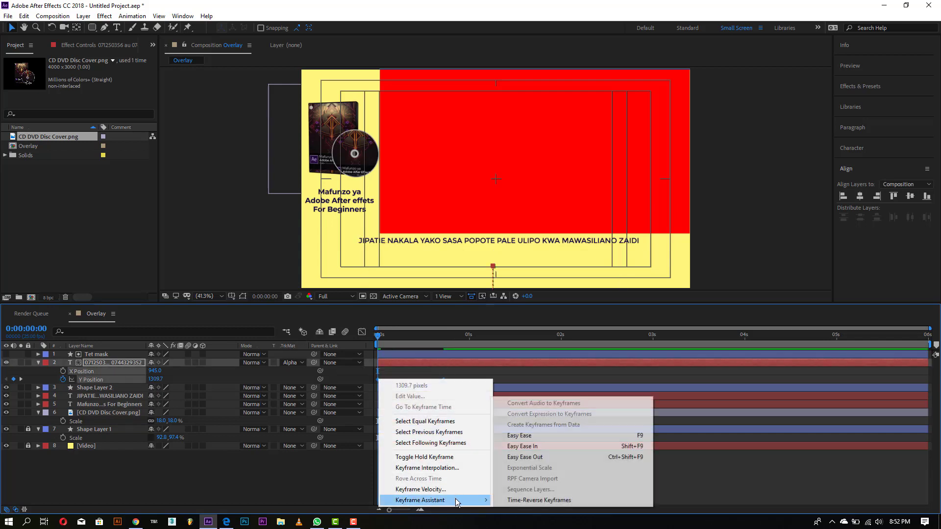
left_click(548, 434)
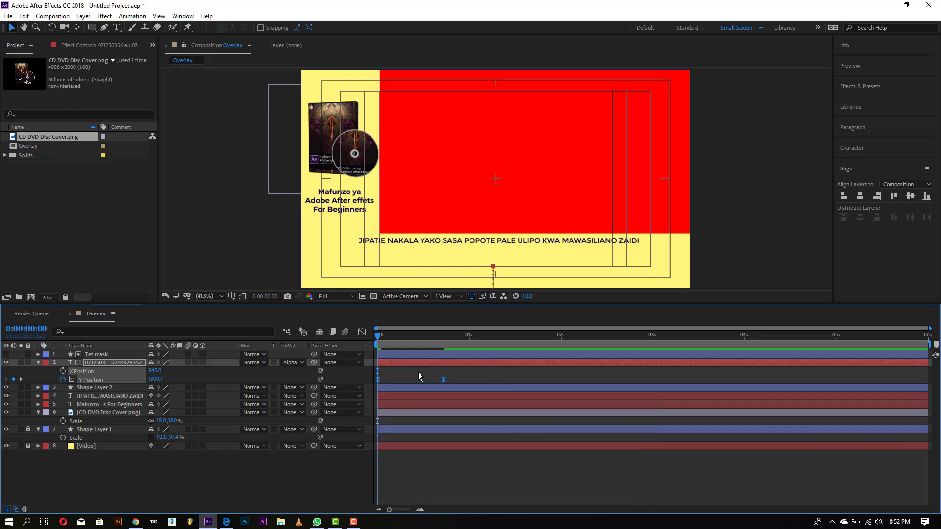
- Retime the end keyframe so the phone number's rise finishes at frame 20
key("space")
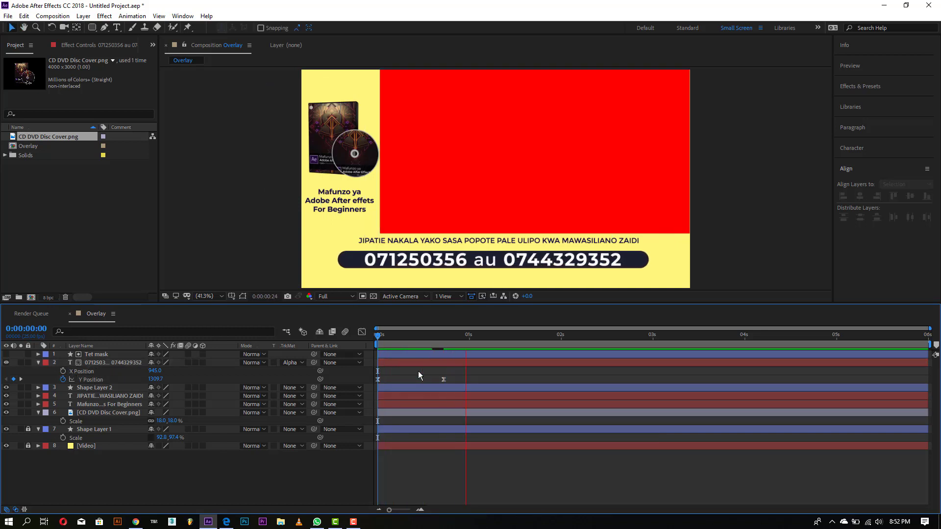
key("space")
left_click_drag(444, 380, 468, 378)
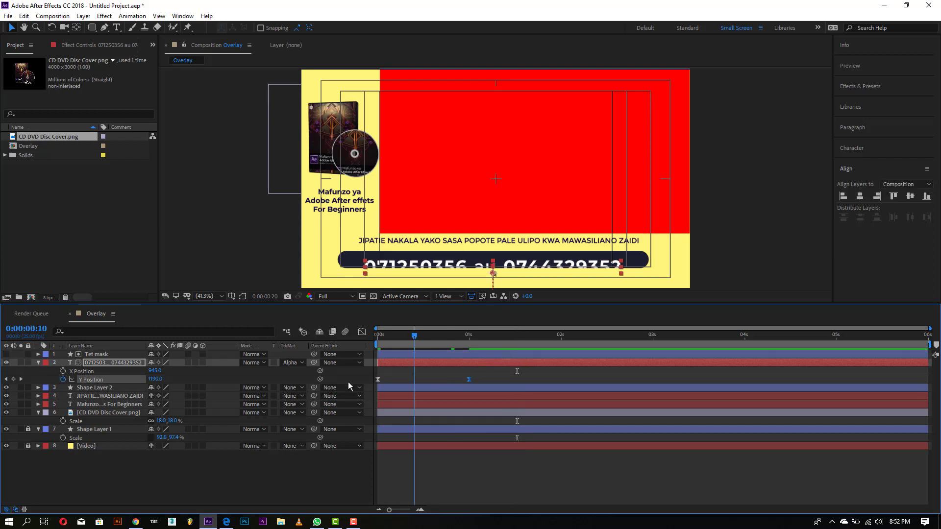
key("Home")
key("space")
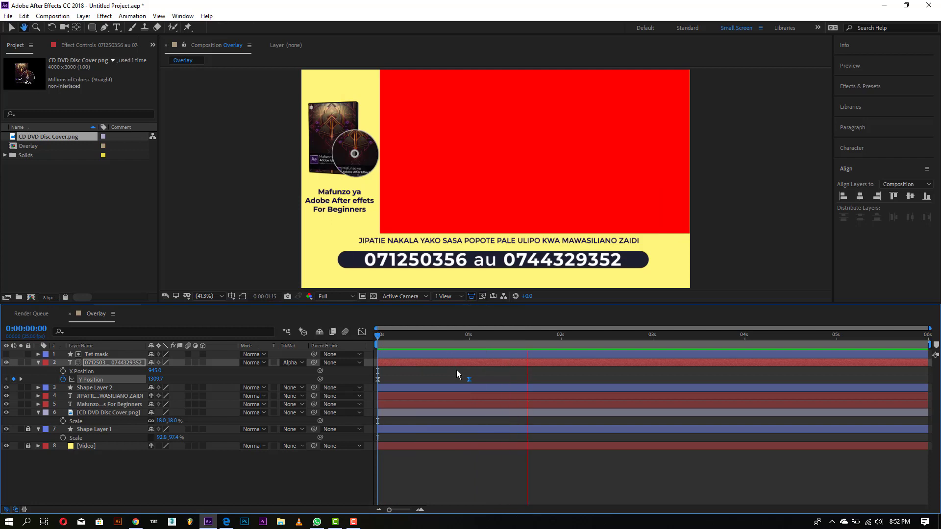
left_click(468, 379)
left_click_drag(468, 378, 451, 379)
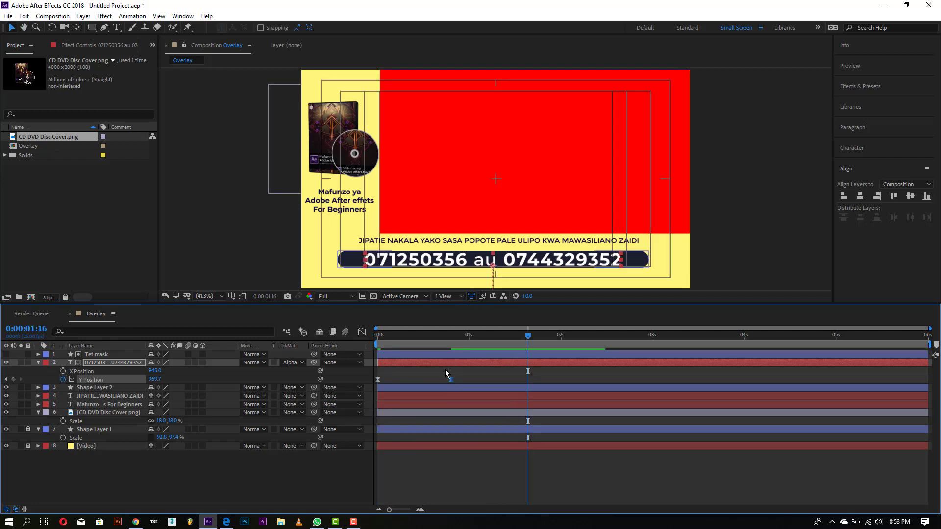
key("Home")
key("space")
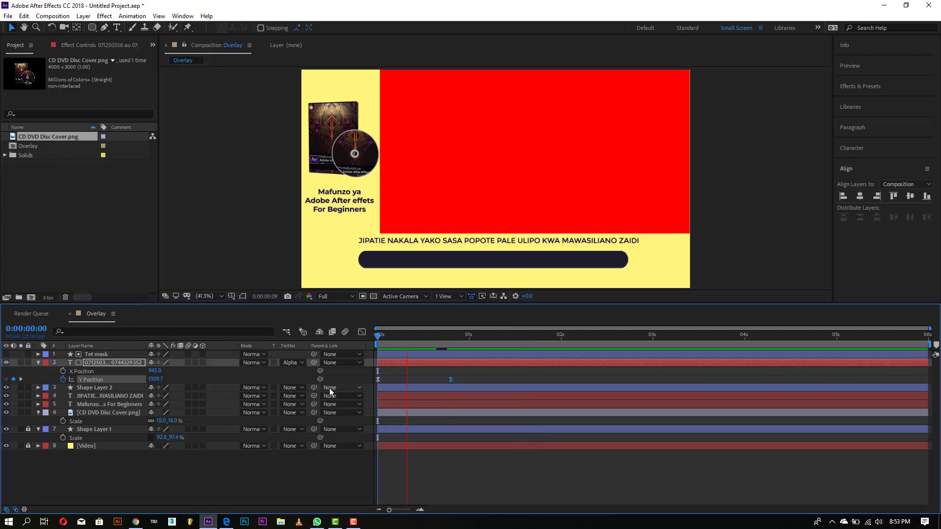
left_click(451, 336)
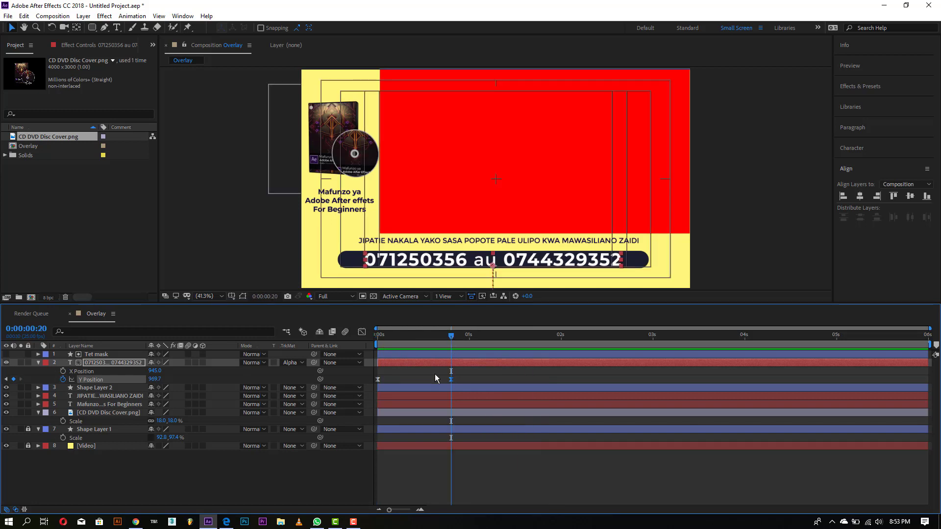
- Stretch the keyframe influence in the Graph Editor so the text lands softly, then preview
left_click_drag(463, 375, 368, 348)
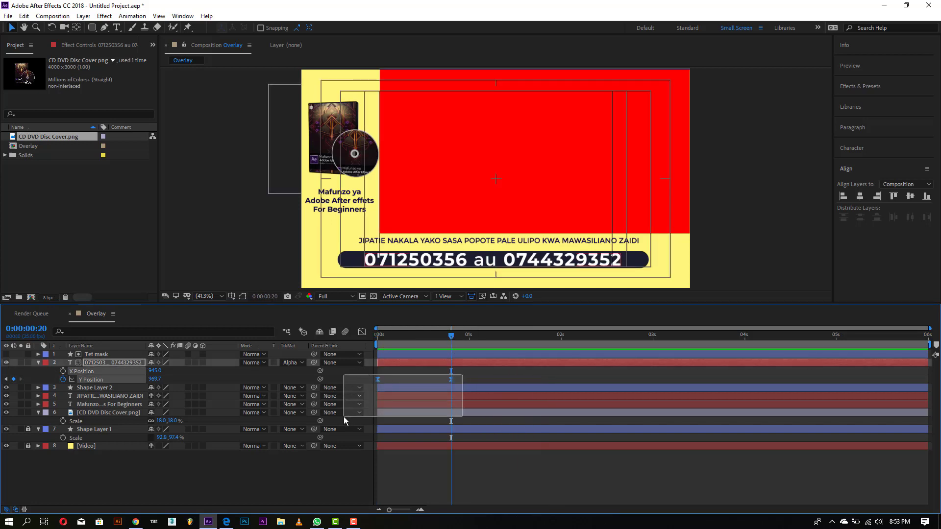
left_click(361, 335)
mouse_move(447, 361)
left_mouse_down()
mouse_move(410, 374)
mouse_move(370, 363)
left_mouse_up()
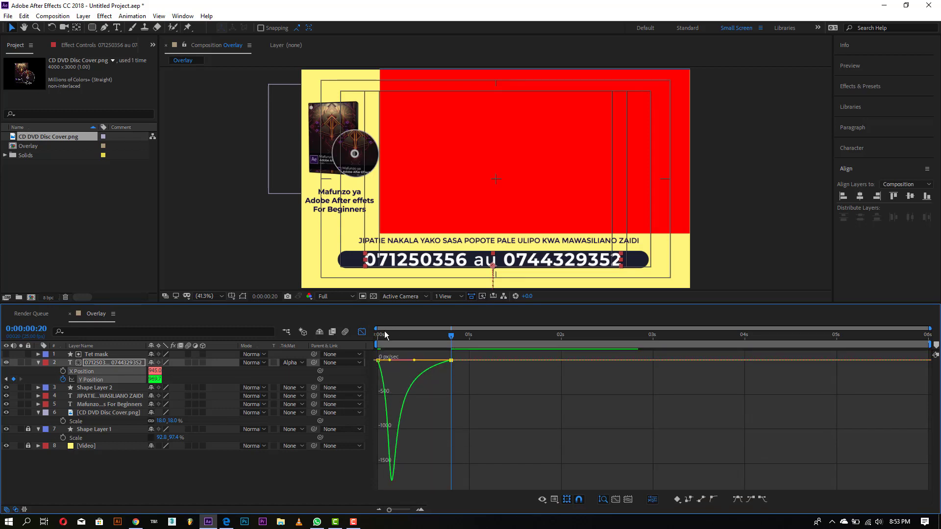
left_click(362, 332)
key("Home")
key("space")
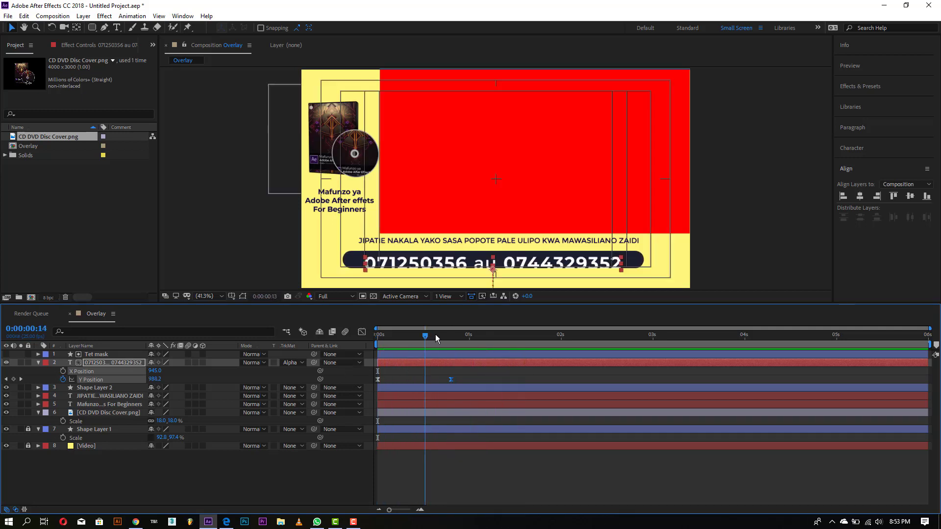
left_click_drag(435, 334, 451, 336)
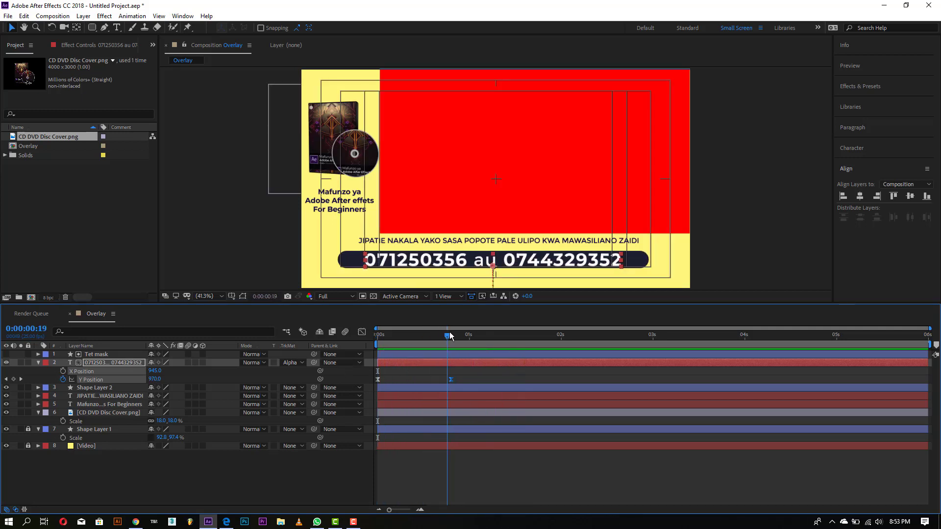
left_click(422, 475)
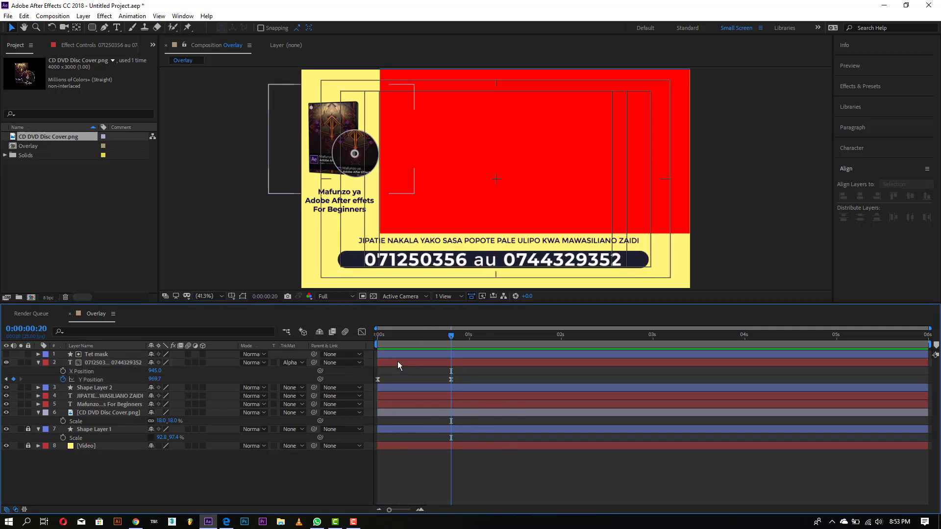
- Keyframe the DVD cover sliding in from x −261.8 off the left edge at 0s to 197.2
left_click(93, 413)
key("p")
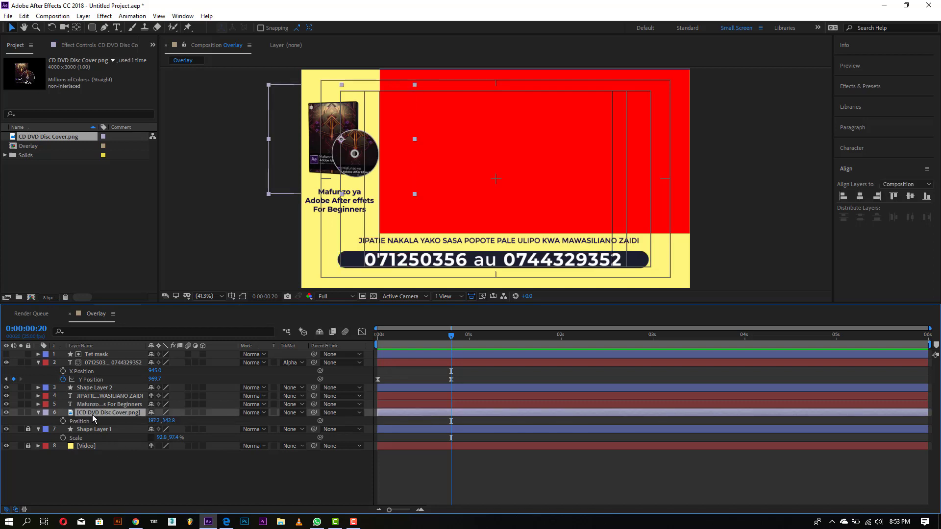
left_click(63, 422)
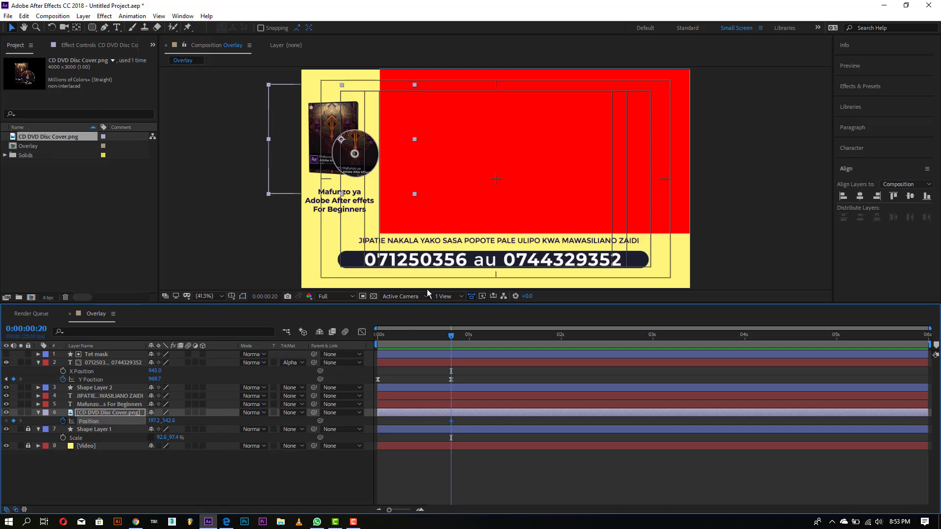
left_click_drag(386, 346, 337, 345)
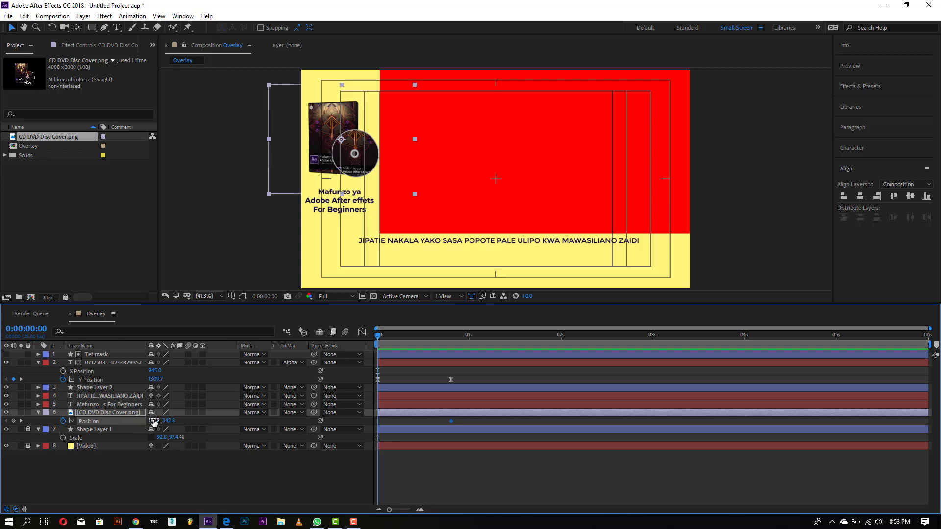
left_click_drag(153, 422, 3, 421)
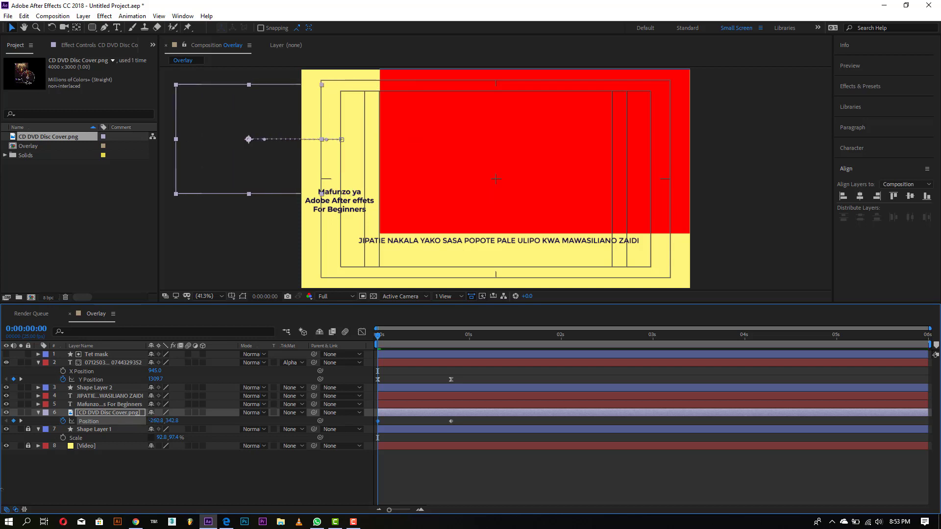
- Ease the cover's keyframes, lengthen the influence in the Graph Editor, and preview to frame 20
left_click_drag(467, 418, 372, 435)
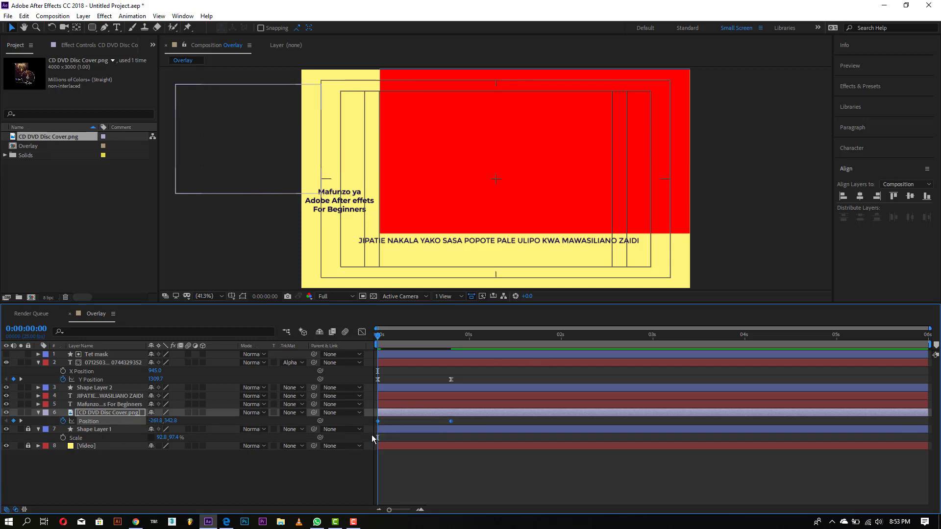
right_click(379, 422)
mouse_move(465, 414)
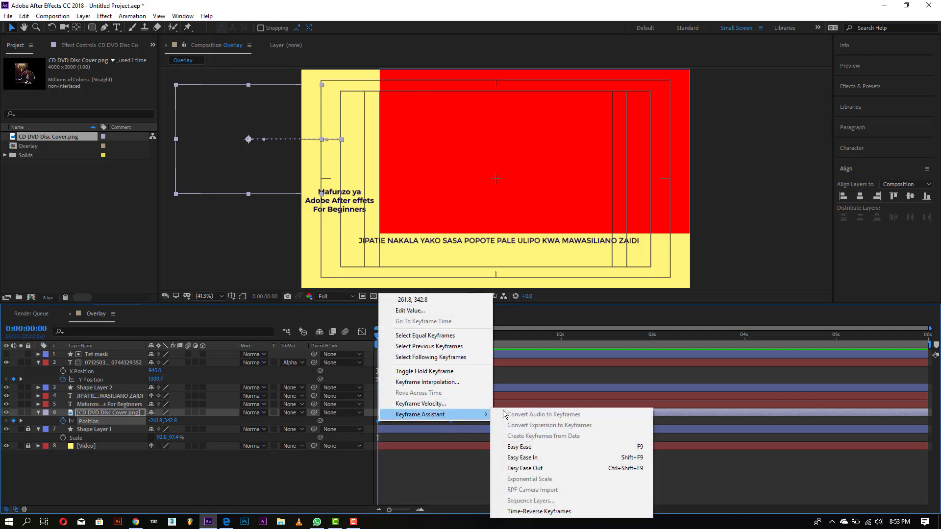
left_click(519, 446)
left_click(361, 332)
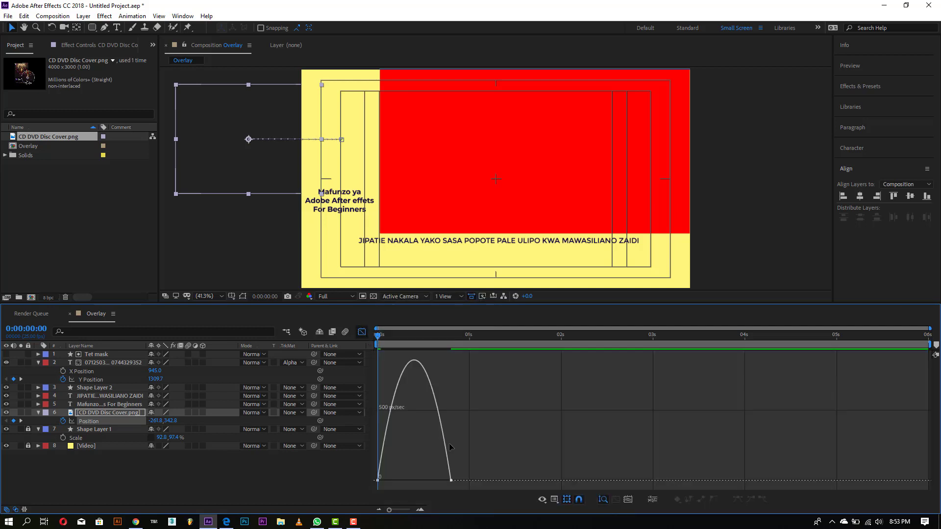
left_click_drag(473, 462, 378, 489)
left_click_drag(439, 481, 414, 480)
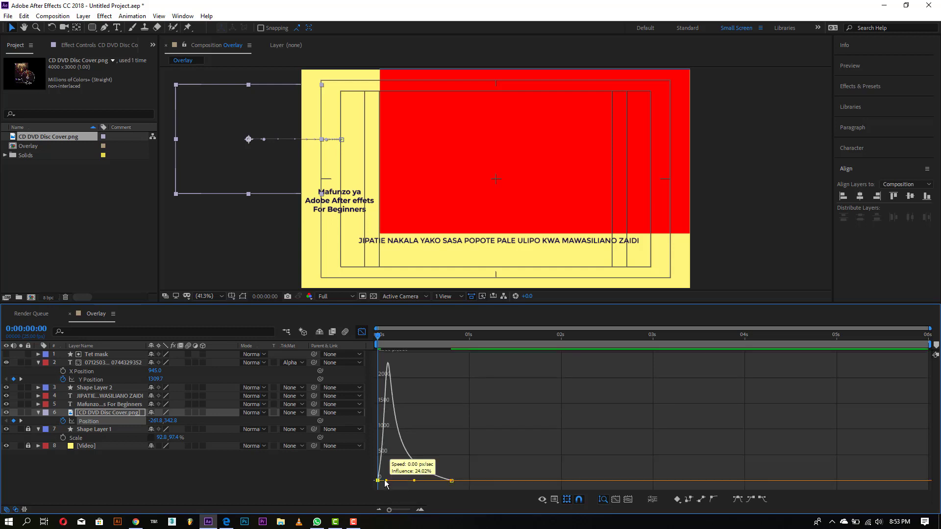
left_click(362, 332)
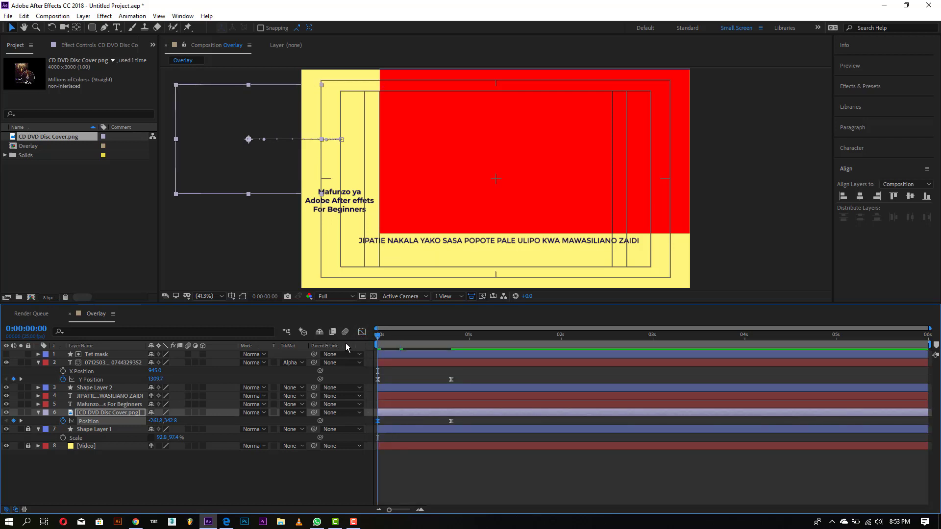
key("space")
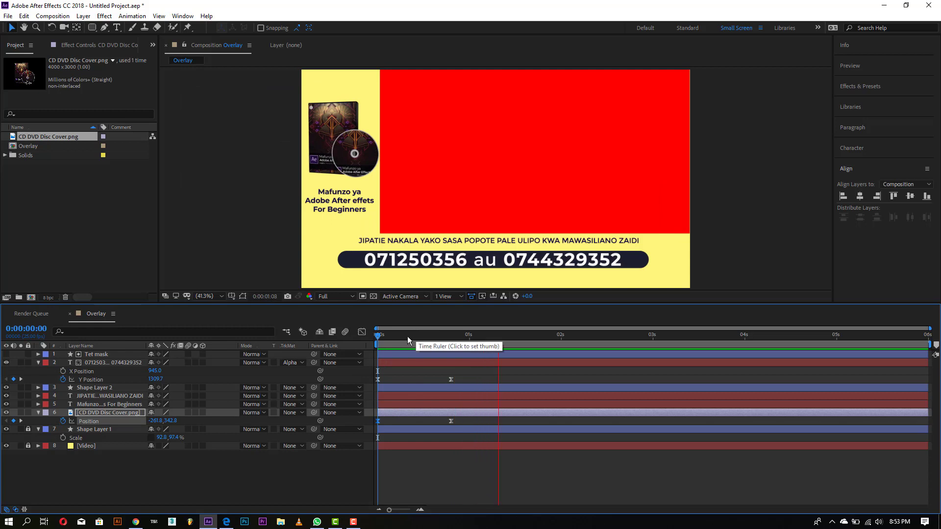
left_click_drag(431, 336, 451, 338)
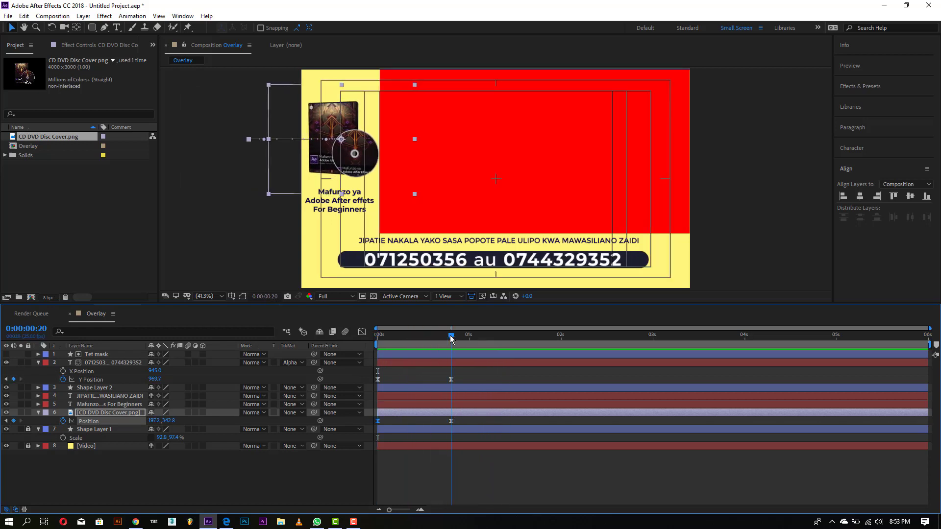
- Keyframe the Mafunzo caption's position from x −548.7 off-screen at 0s to 185.7 at frame 20
left_click(106, 404)
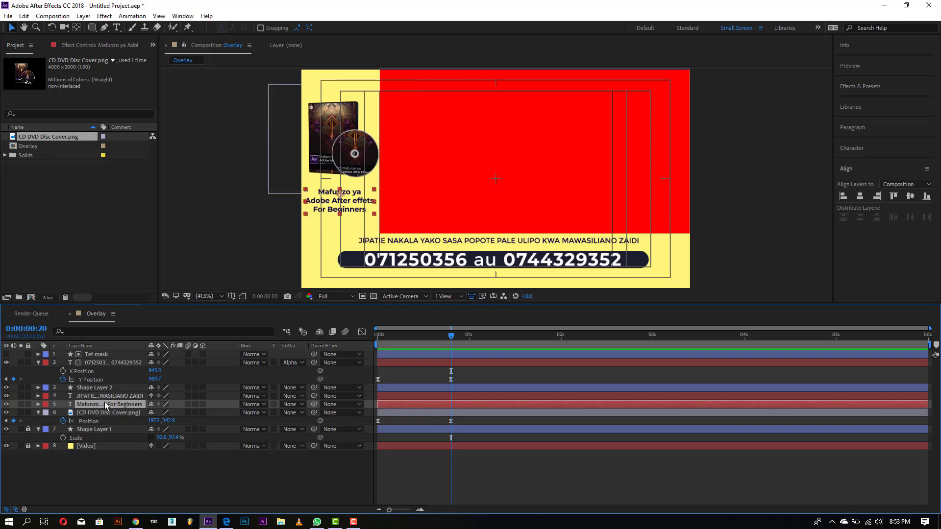
key("p")
left_click(63, 412)
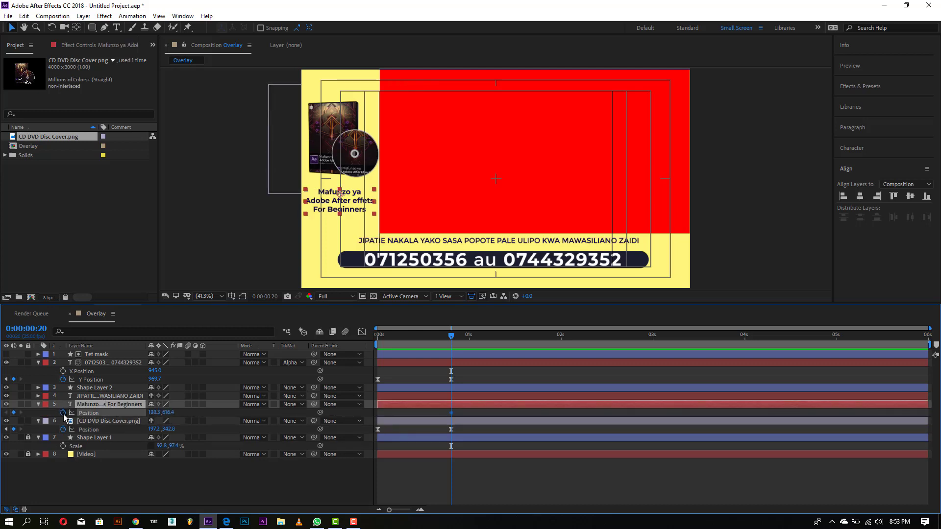
left_click(382, 345)
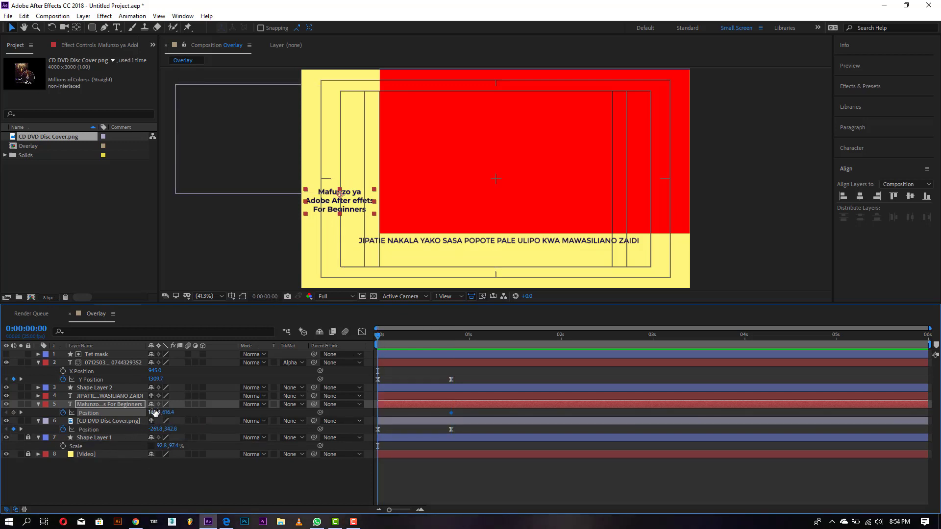
left_click_drag(161, 413, 1, 480)
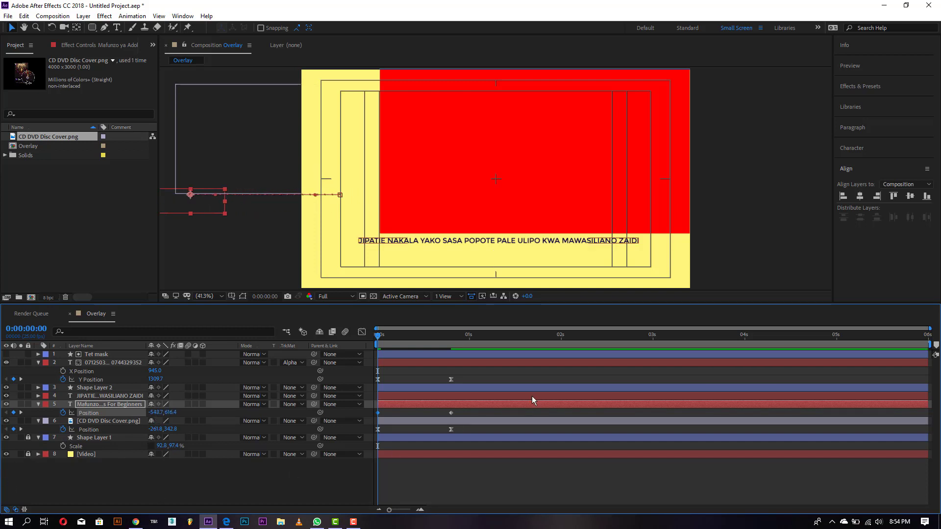
- Apply Easy Ease and reshape the speed graph so the caption bursts in then settles
left_click_drag(458, 410, 357, 424)
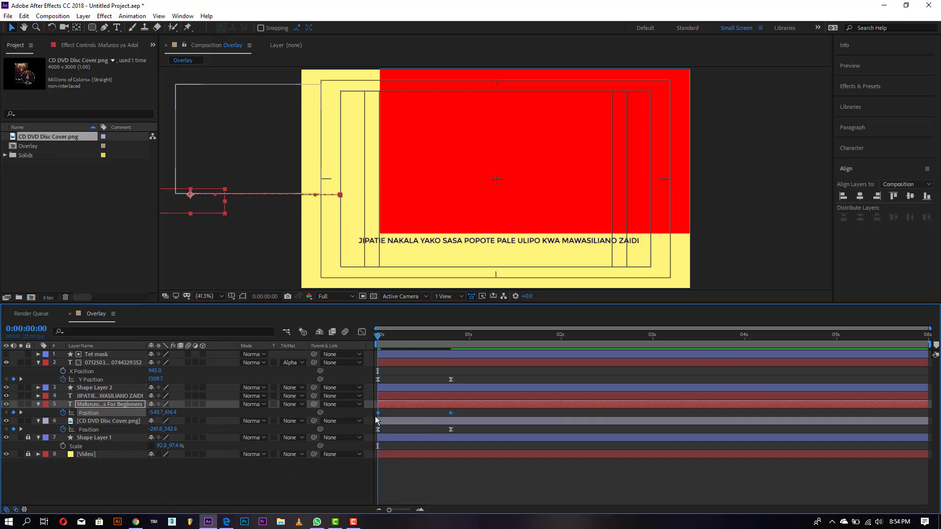
right_click(379, 412)
mouse_move(435, 407)
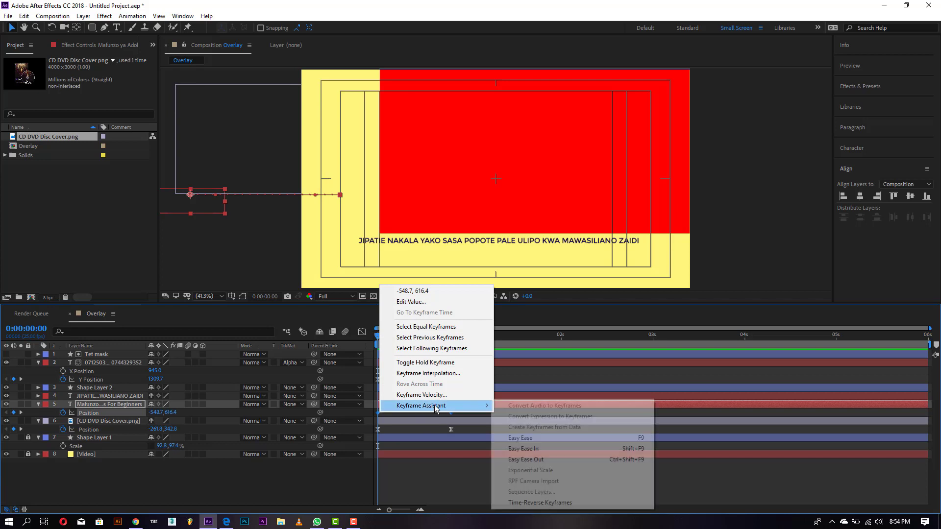
left_click(517, 439)
left_click(362, 332)
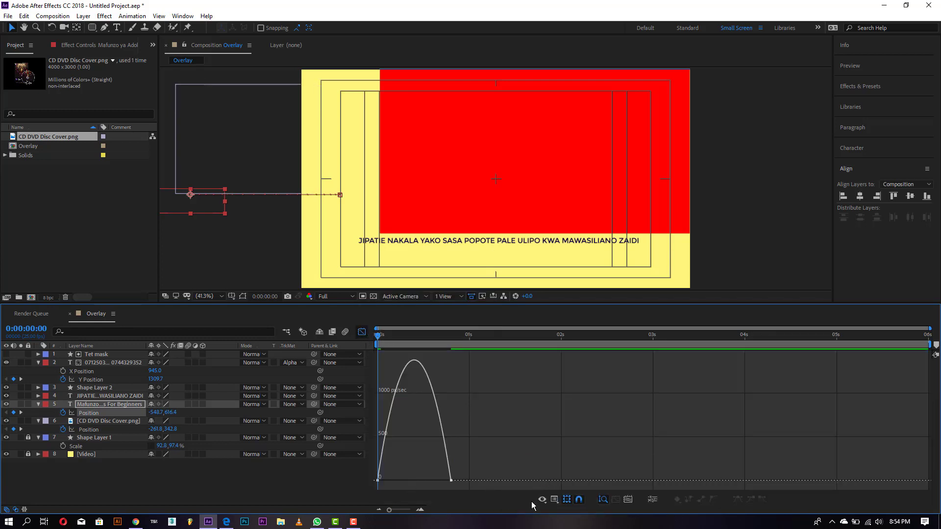
left_click(543, 503)
left_click(542, 503)
left_click(559, 498)
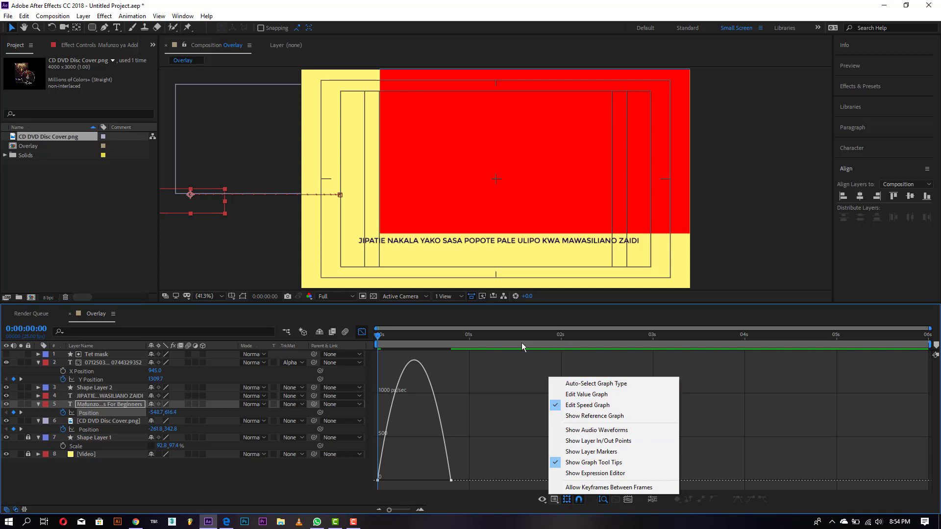
left_click(504, 418)
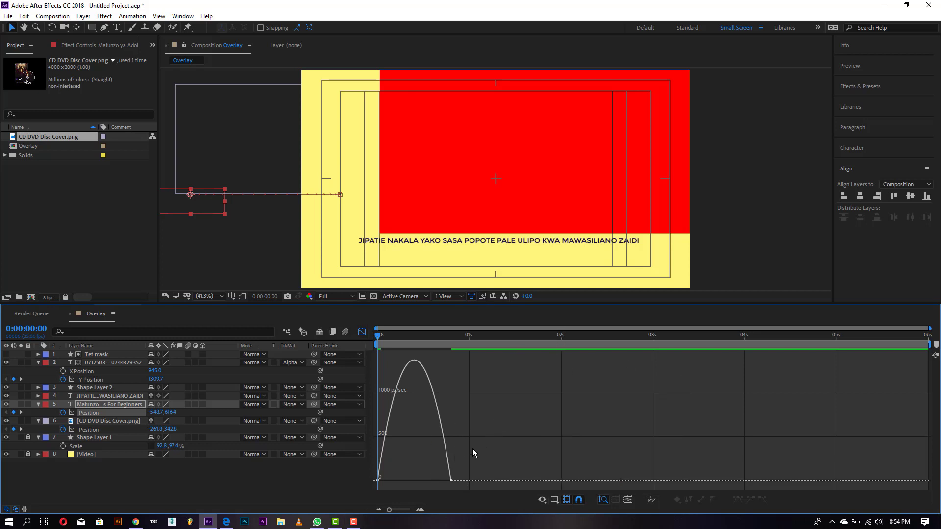
left_click_drag(378, 378, 493, 493)
left_click_drag(433, 485, 408, 485)
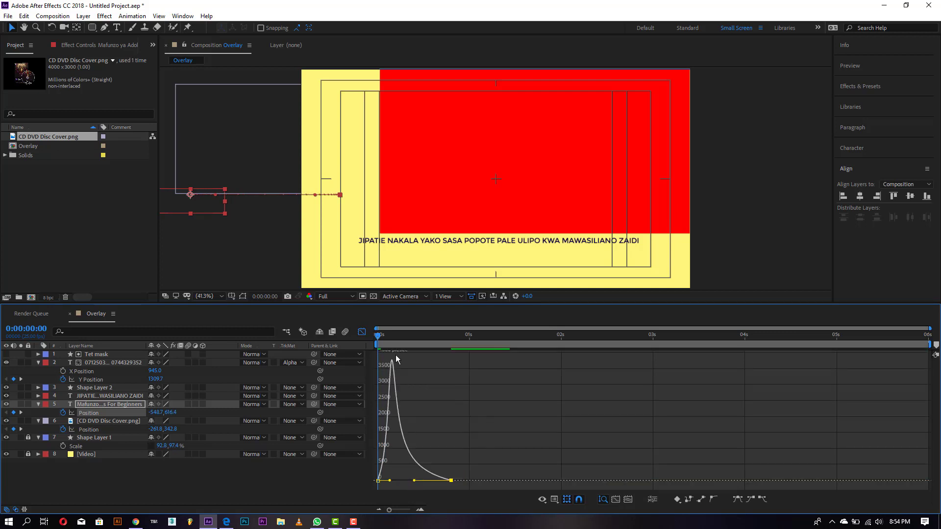
left_click(361, 335)
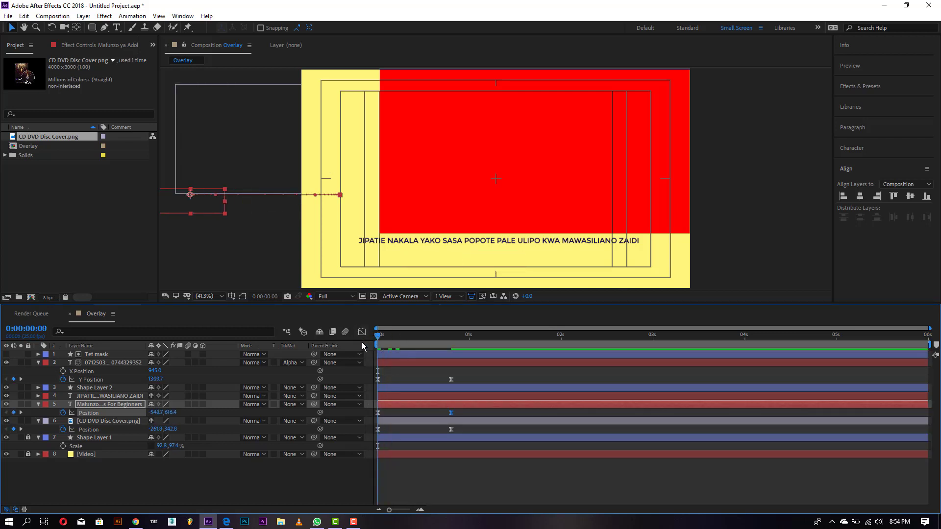
- Delay the caption's slide-in a few frames behind the DVD cover and check the timing
key("space")
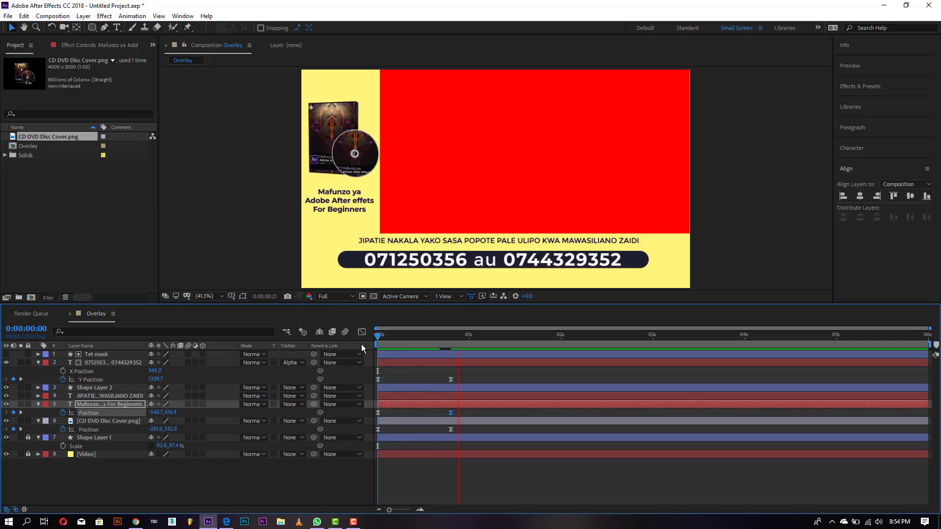
key("space")
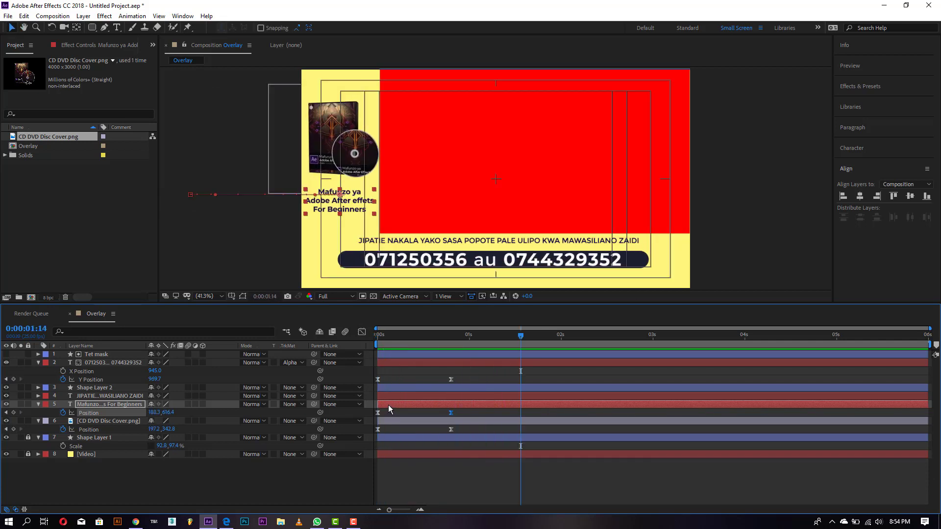
left_click_drag(388, 405, 392, 403)
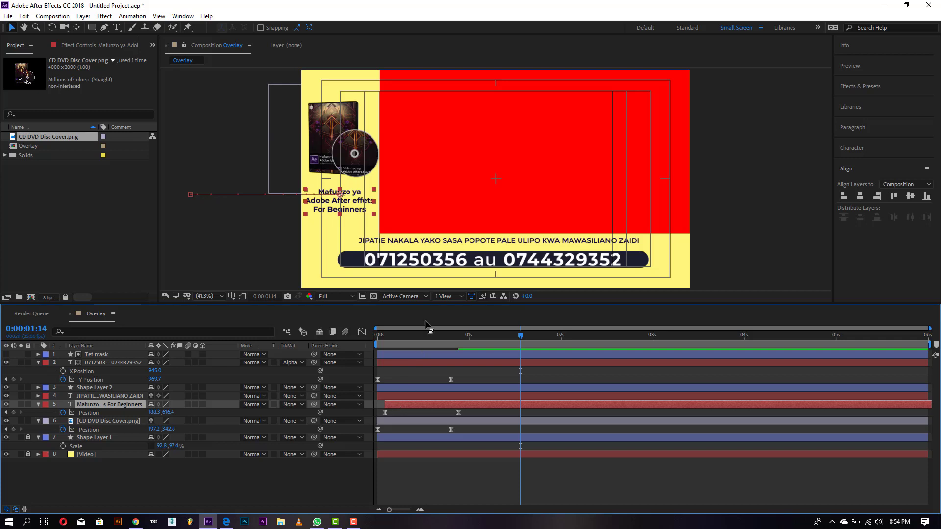
left_click(377, 337)
key("space")
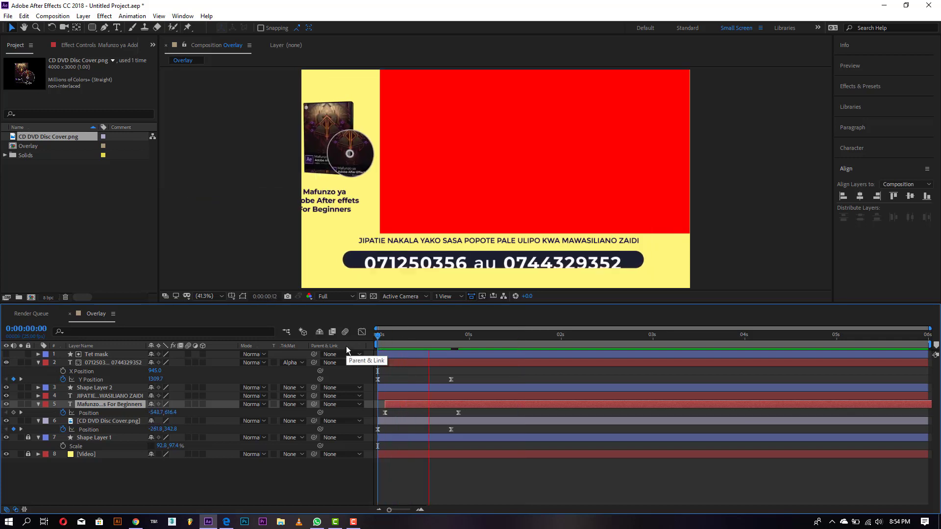
left_click_drag(389, 335, 451, 335)
left_click(414, 477)
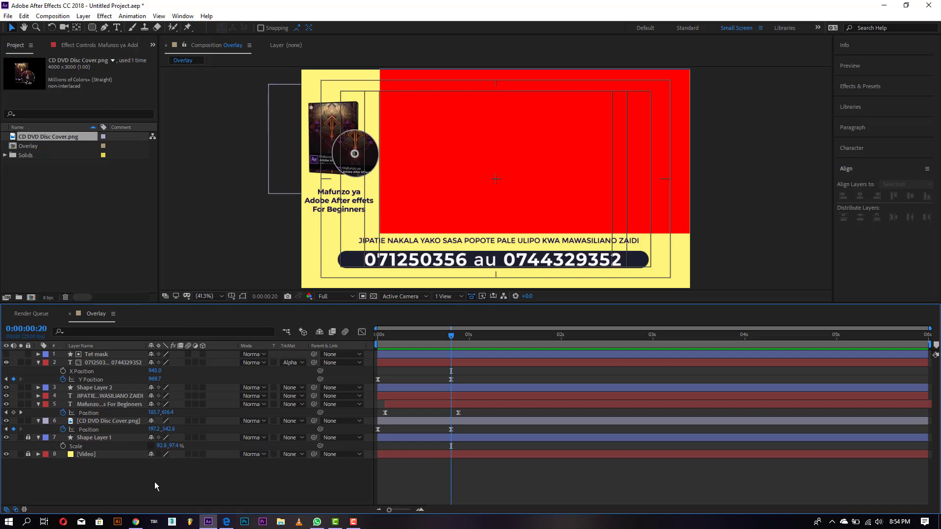
- Import 'Adobe Premiere Pro cover.jpg' from Desktop > Adobe using Ctrl+I
left_click(8, 16)
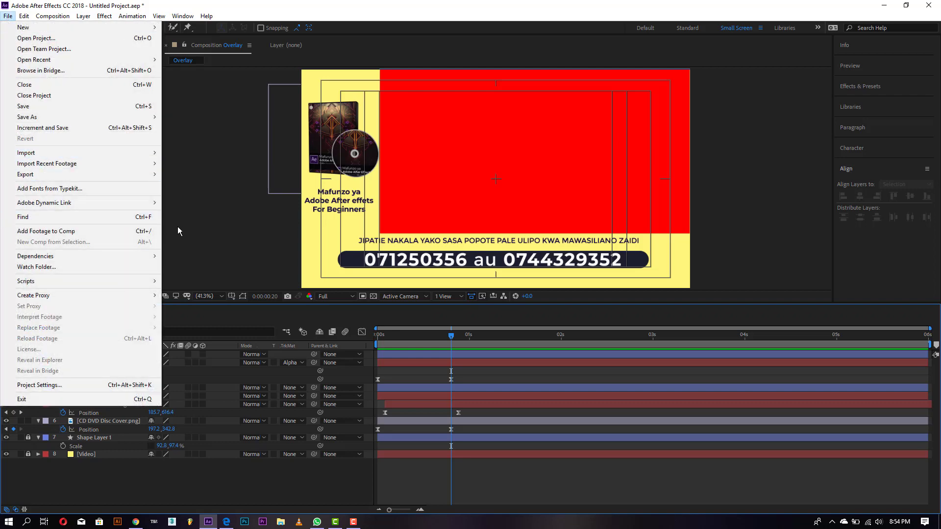
key("ctrl+i")
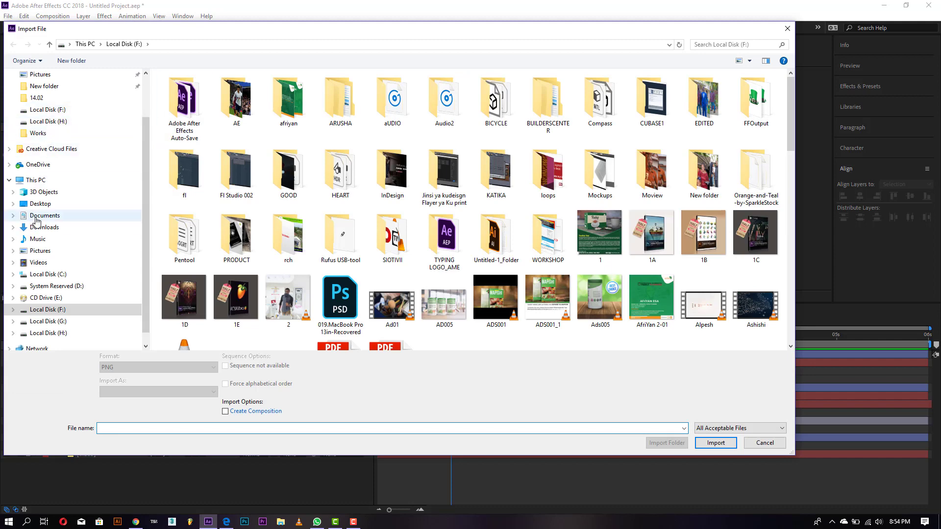
left_click(39, 204)
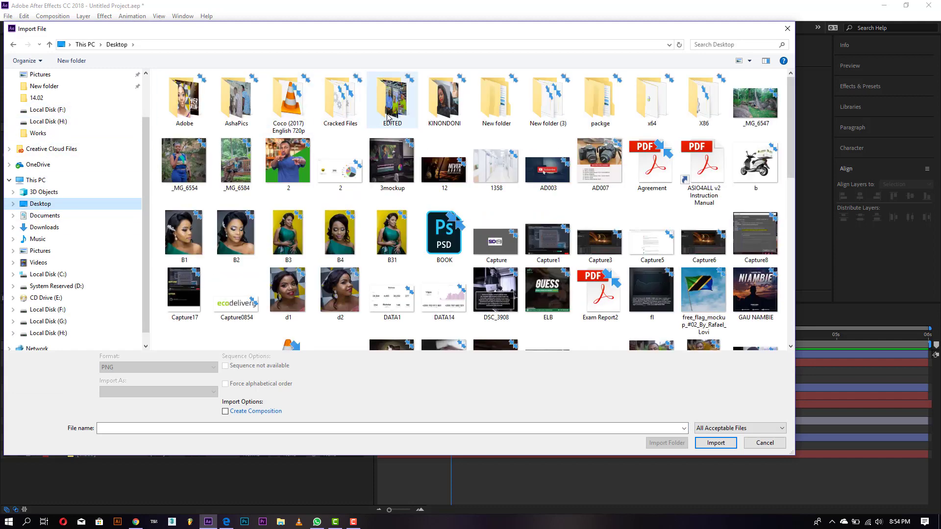
left_click(181, 123)
double_click(181, 124)
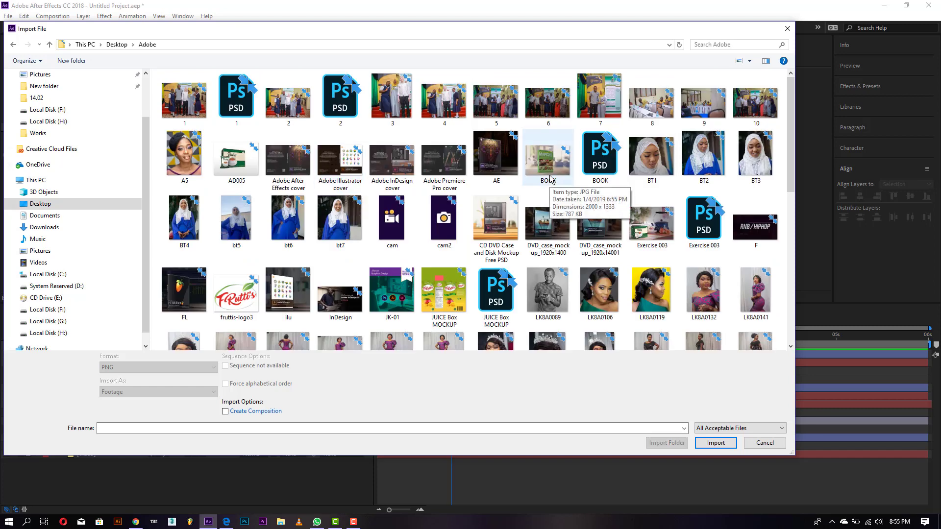
double_click(459, 175)
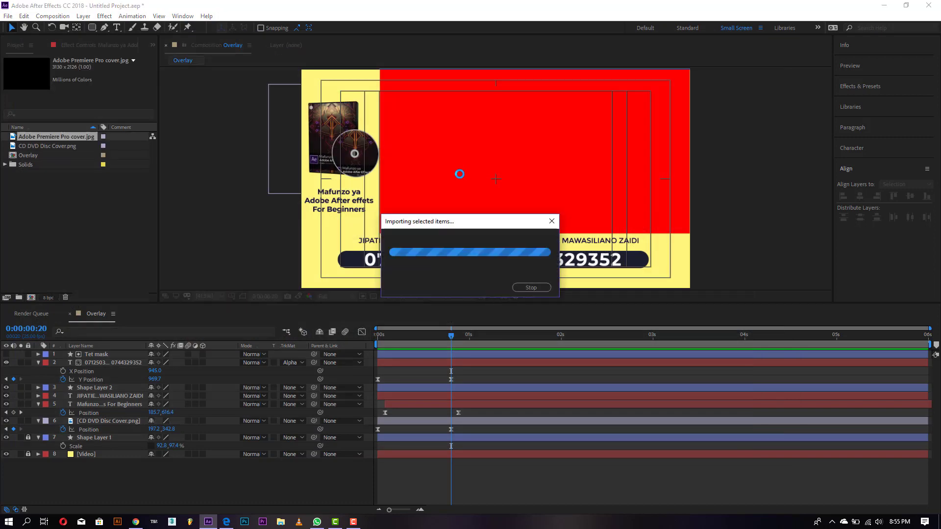
left_click_drag(49, 141, 61, 439)
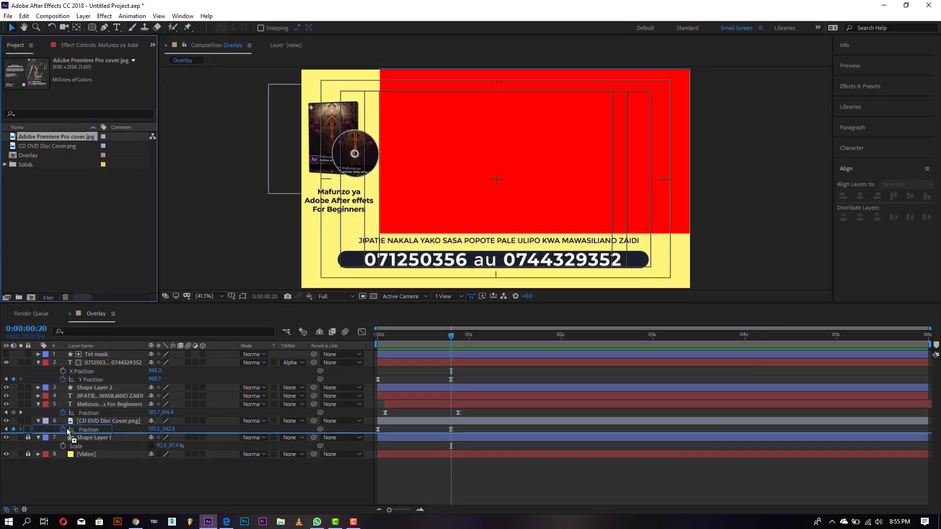
left_click_drag(61, 439, 66, 431)
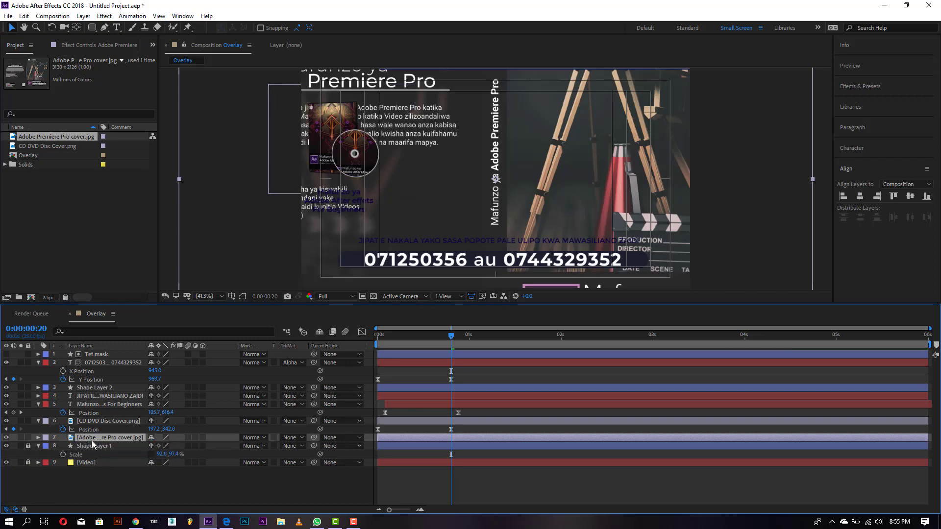
key("s")
mouse_move(159, 446)
left_mouse_down()
mouse_move(139, 455)
mouse_move(156, 446)
left_mouse_up()
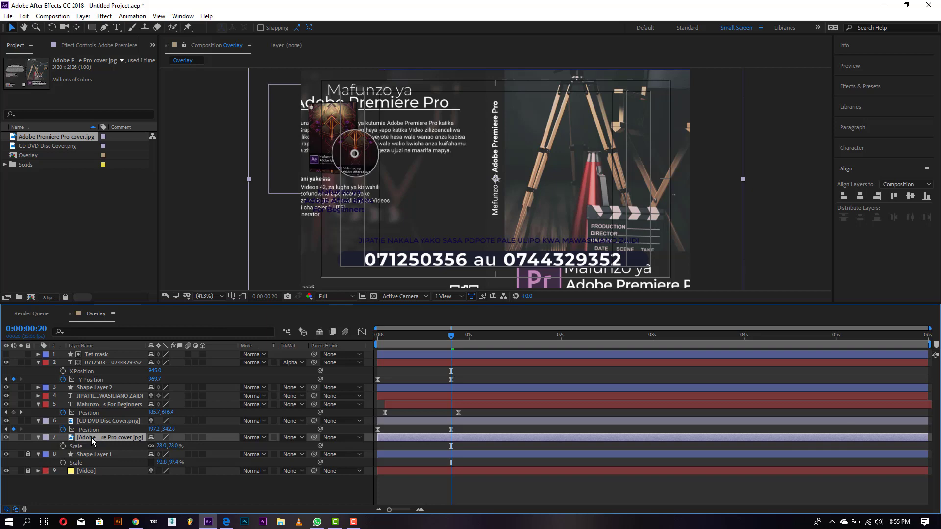
left_click(109, 18)
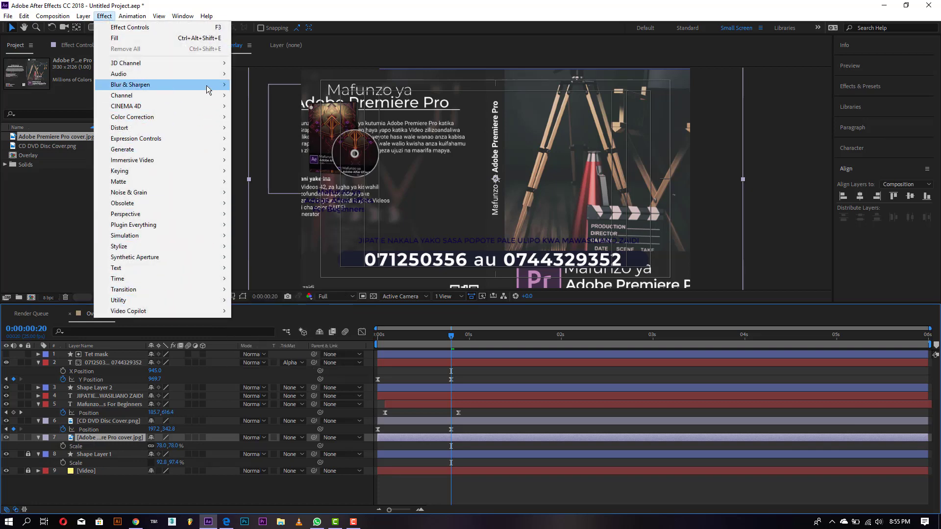
mouse_move(208, 86)
left_click(263, 203)
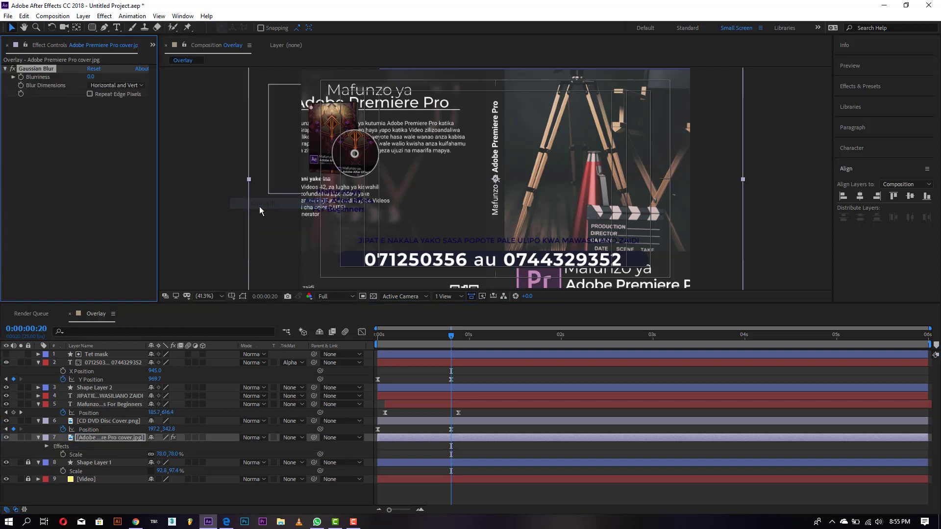
left_click(112, 439)
key("Delete")
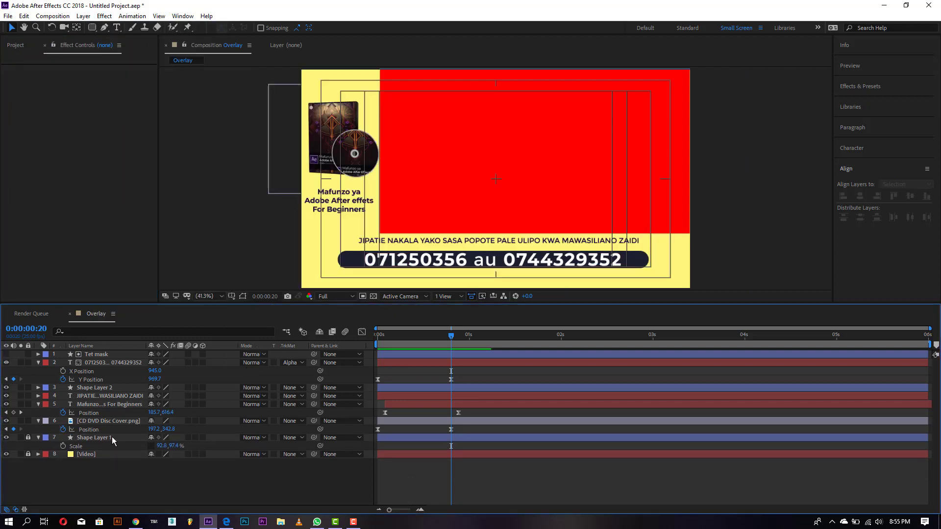
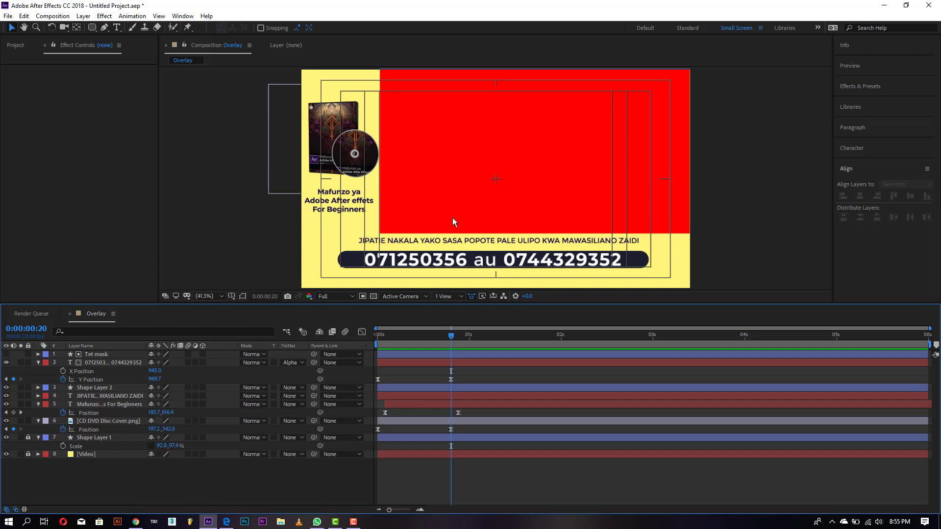
- Apply the Typewriter Animate In preset to the 'JIPATIE NAKALA YAKO…' text layer
left_click(448, 240)
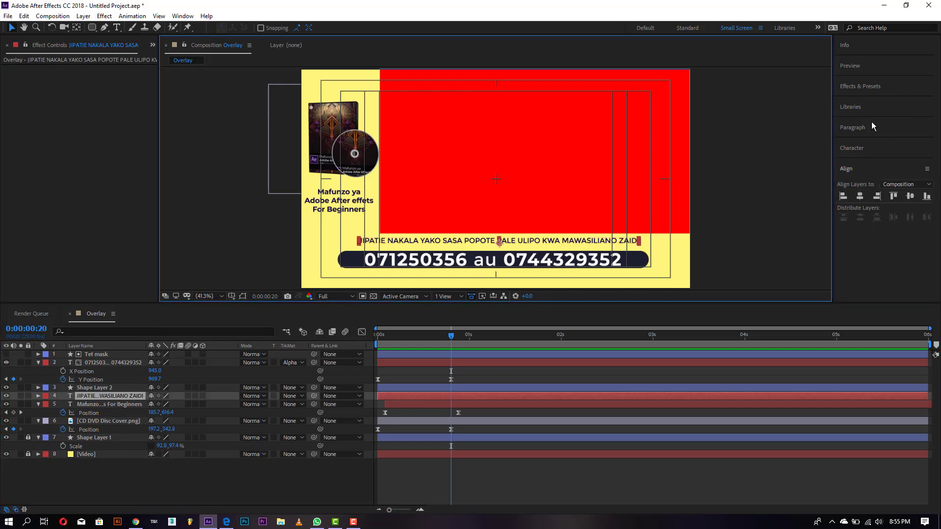
left_click(860, 95)
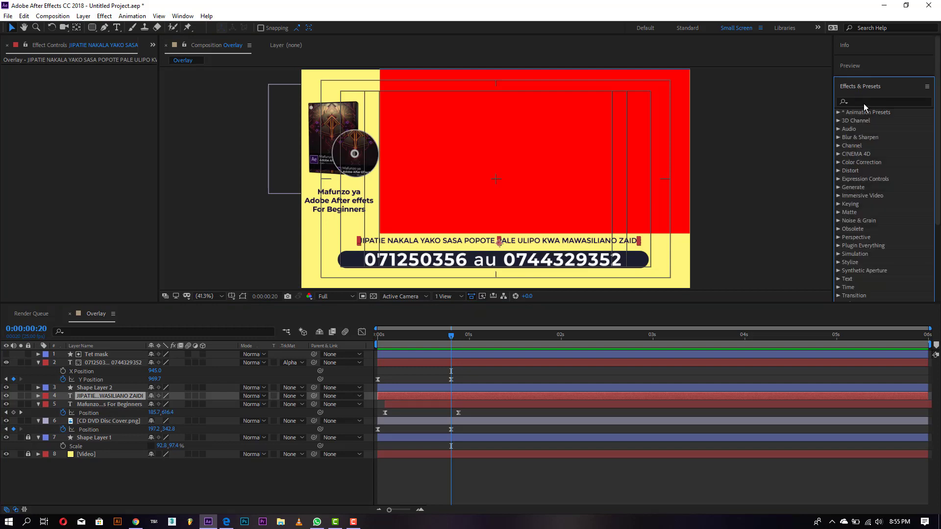
type("typ")
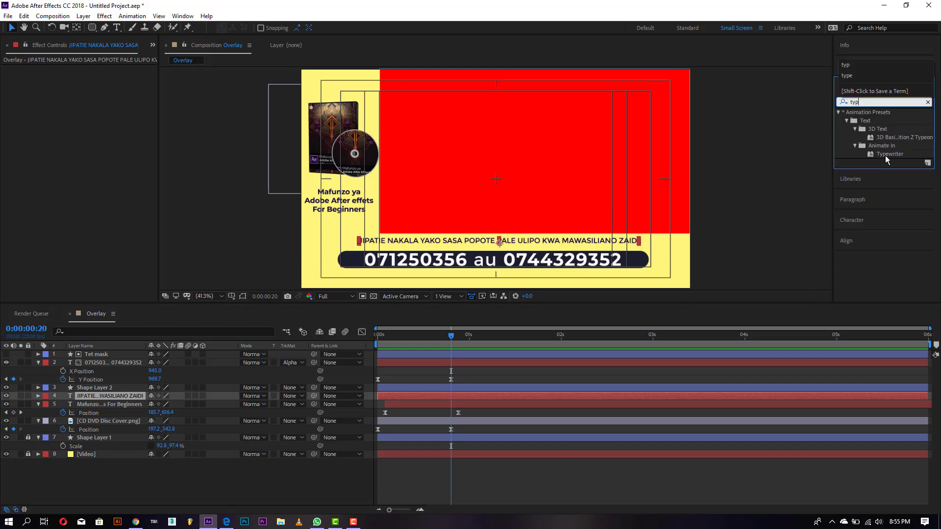
mouse_move(885, 155)
left_mouse_down()
mouse_move(92, 361)
mouse_move(105, 407)
left_mouse_up()
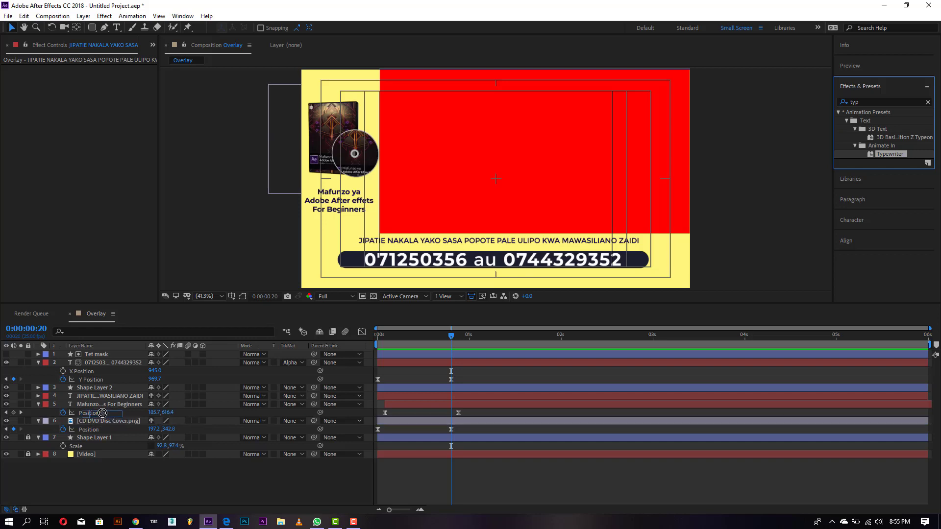
left_click_drag(105, 407, 108, 406)
left_click_drag(109, 405, 451, 242)
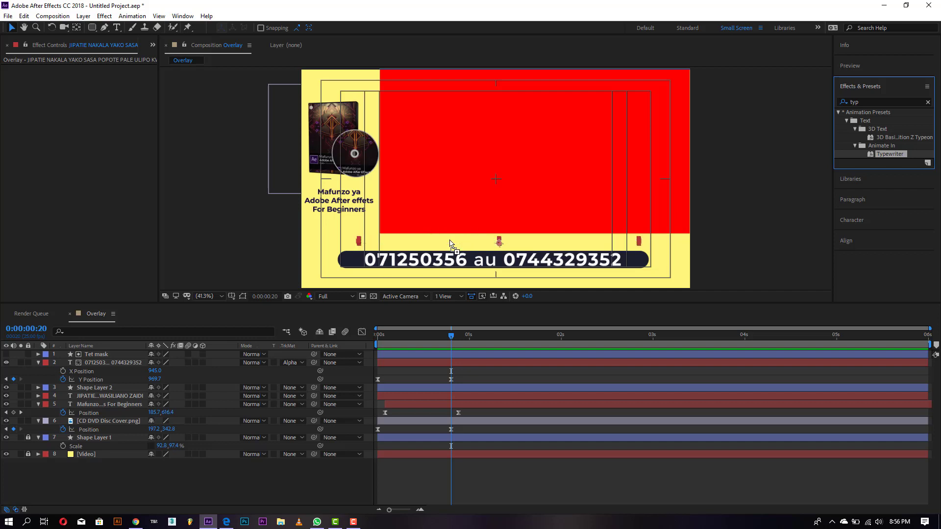
left_click(118, 397)
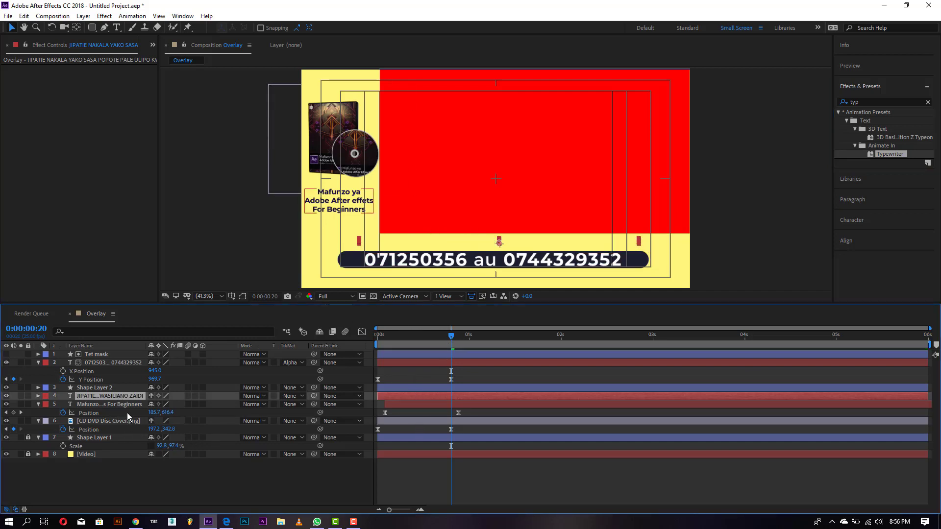
- Move the Typewriter Range Selector Start keyframes earlier so typing finishes by one second
key("u")
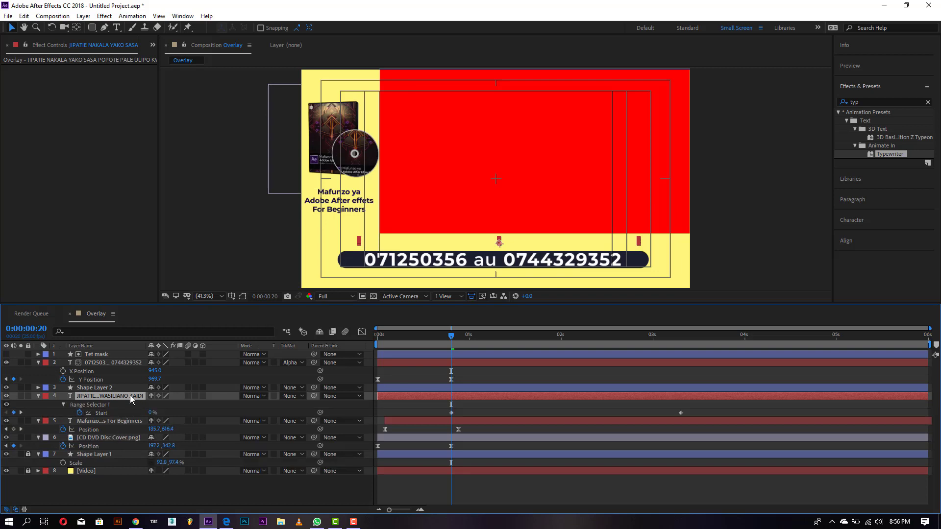
left_click_drag(682, 409, 384, 419)
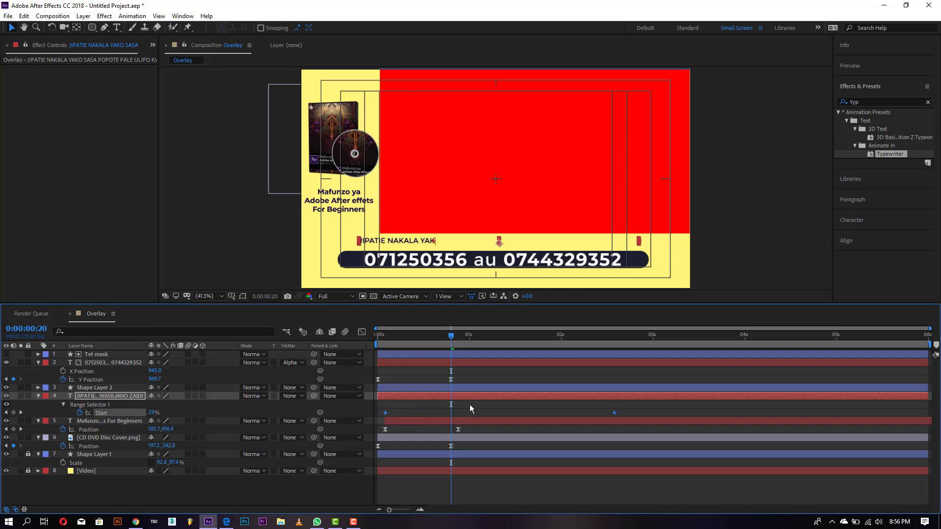
left_click(469, 404)
left_click_drag(615, 413, 465, 443)
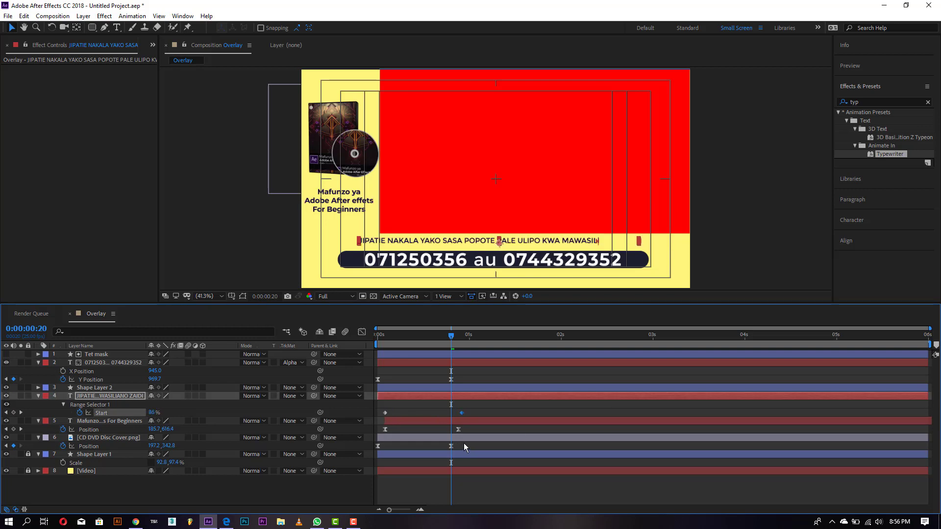
- Preview the reveal, check the one-second frame, and collapse the phone-number layer's properties
key("space")
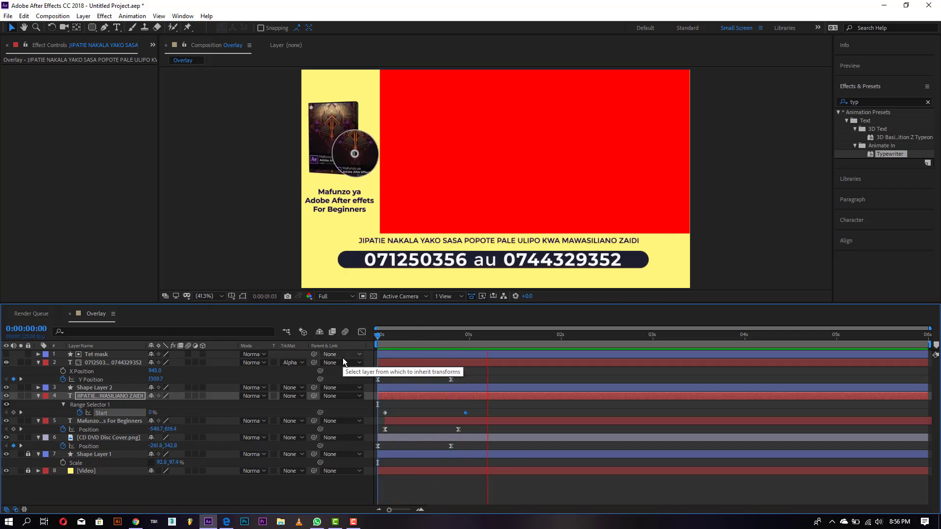
left_click_drag(390, 335, 469, 345)
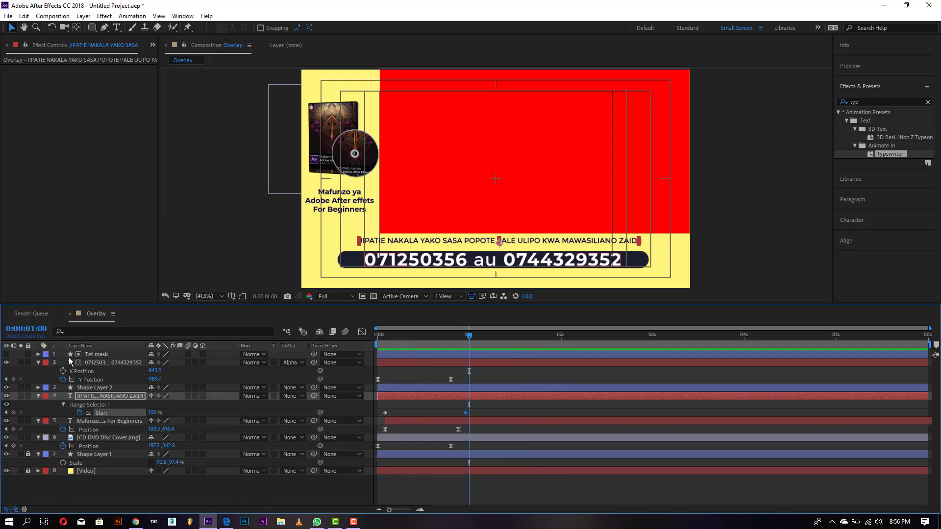
left_click(38, 363)
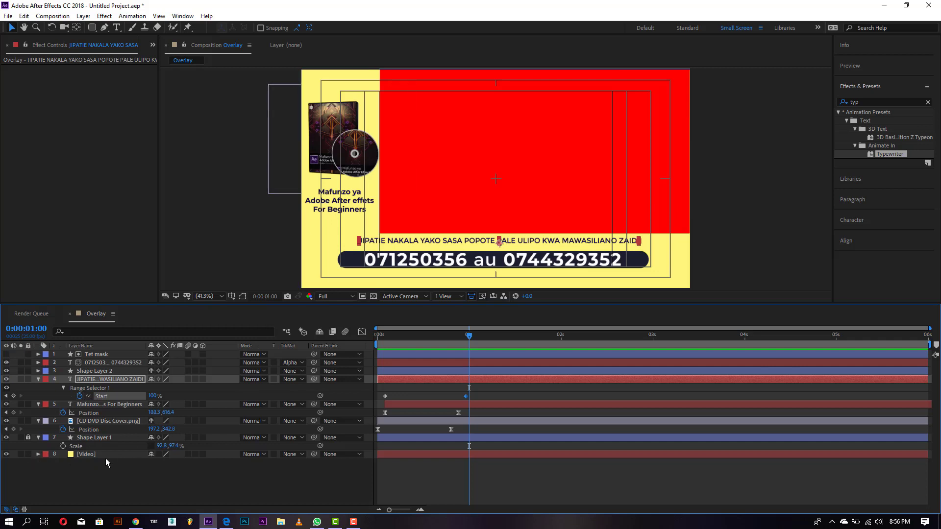
left_click(497, 148)
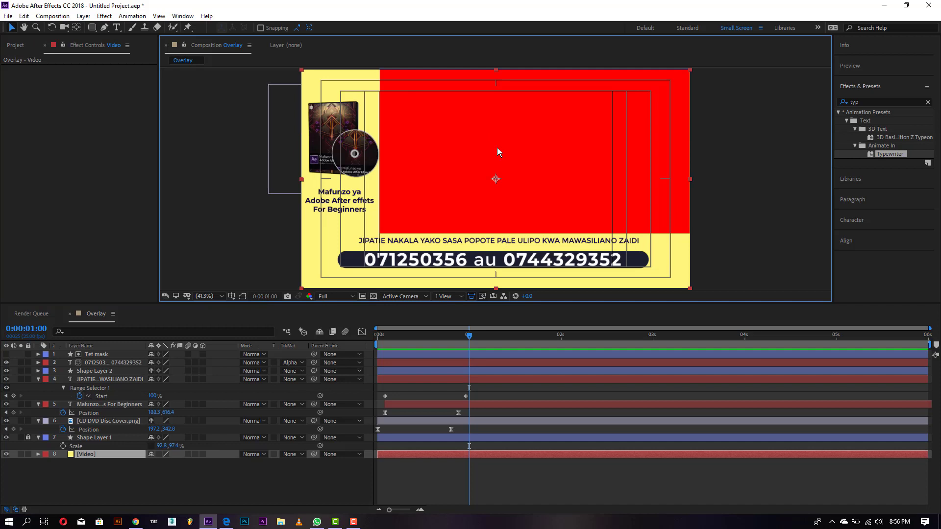
- Set the Video solid's colour to white (FFFFFF) in Solid Settings
left_click(122, 469)
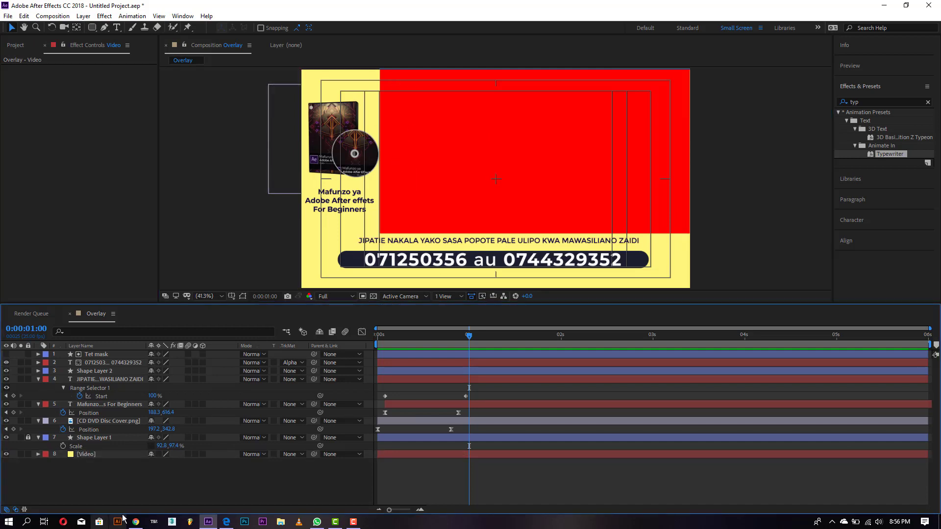
left_click(84, 454)
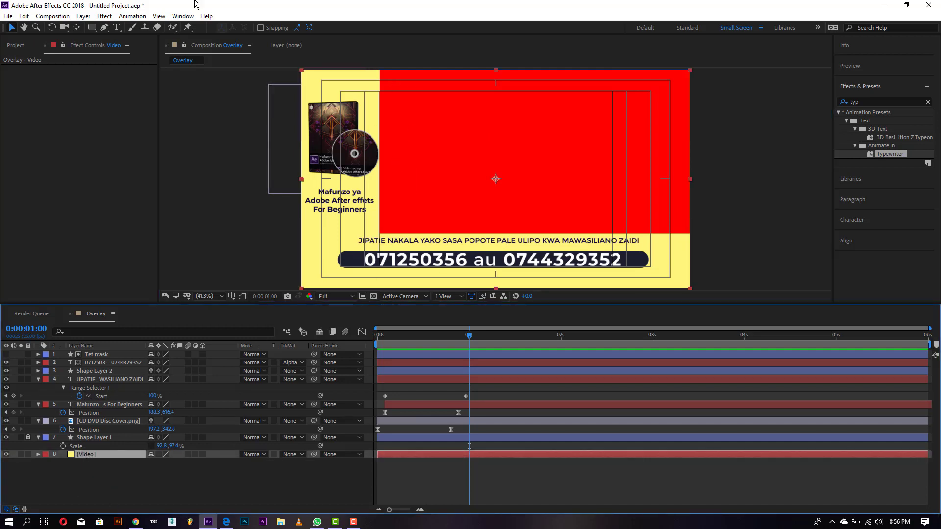
left_click(84, 15)
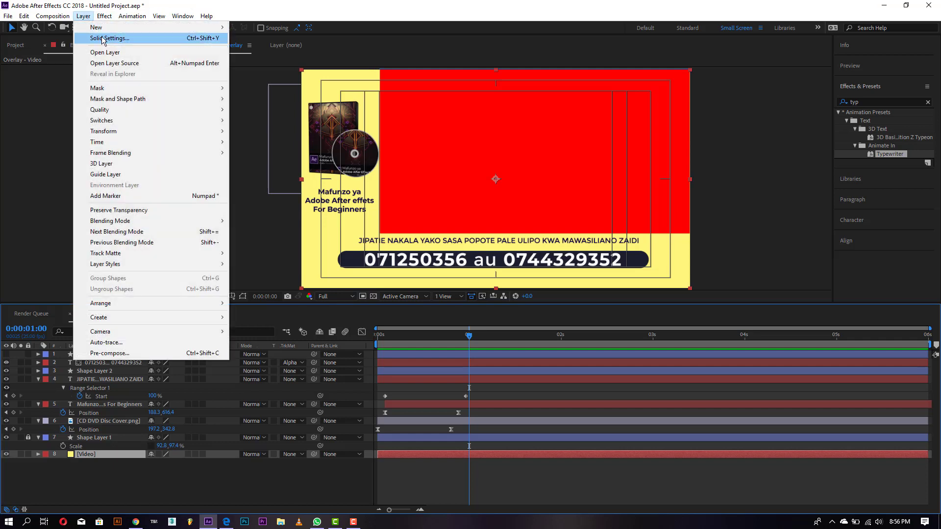
left_click(103, 39)
left_click(670, 308)
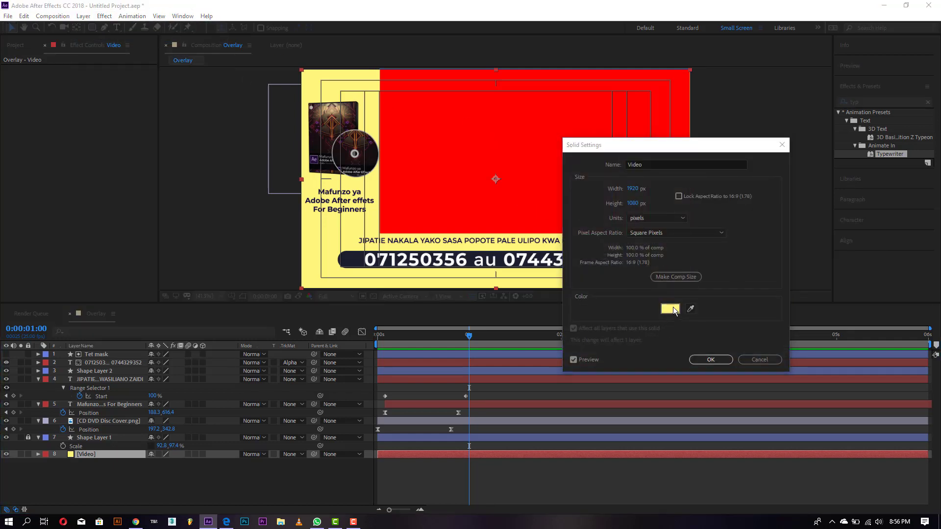
left_click(696, 142)
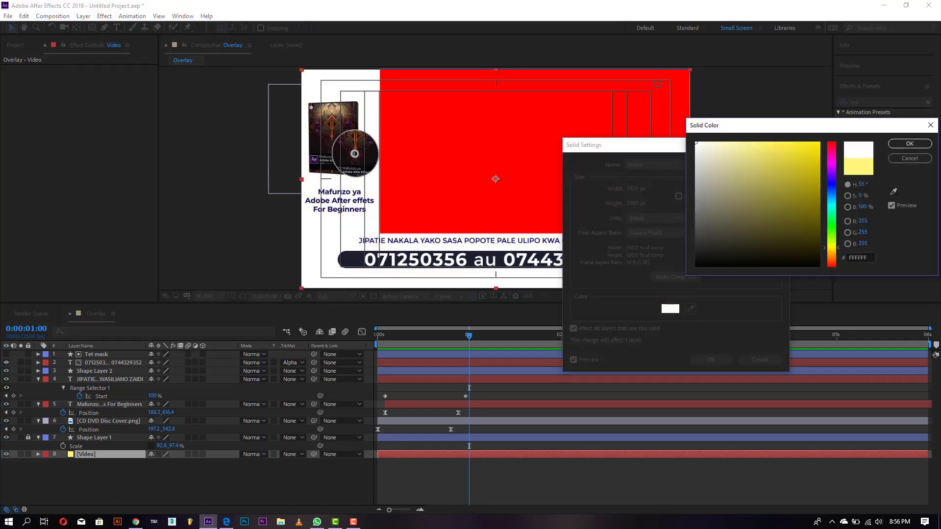
left_click(897, 143)
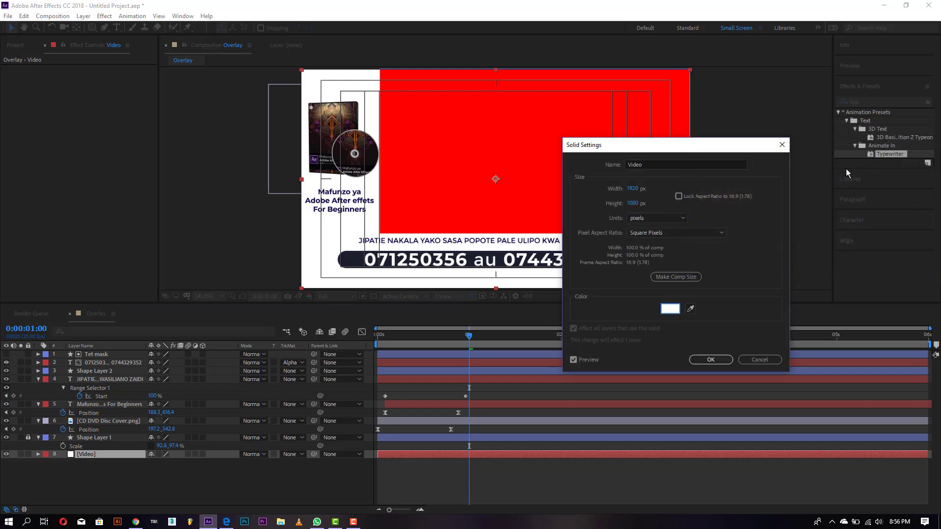
left_click(712, 361)
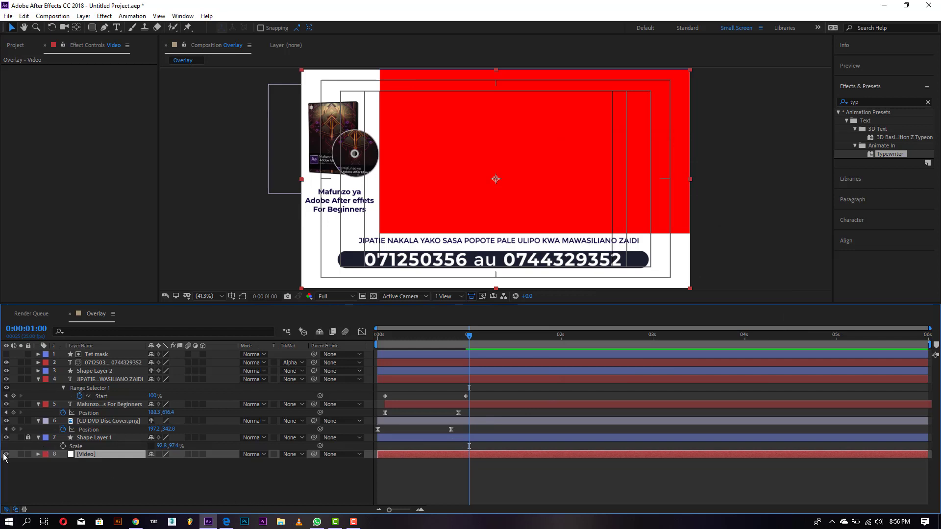
- Set the Video layer's track matte to Alpha Inverted Matte 'Shape Layer 1'
left_click(10, 437)
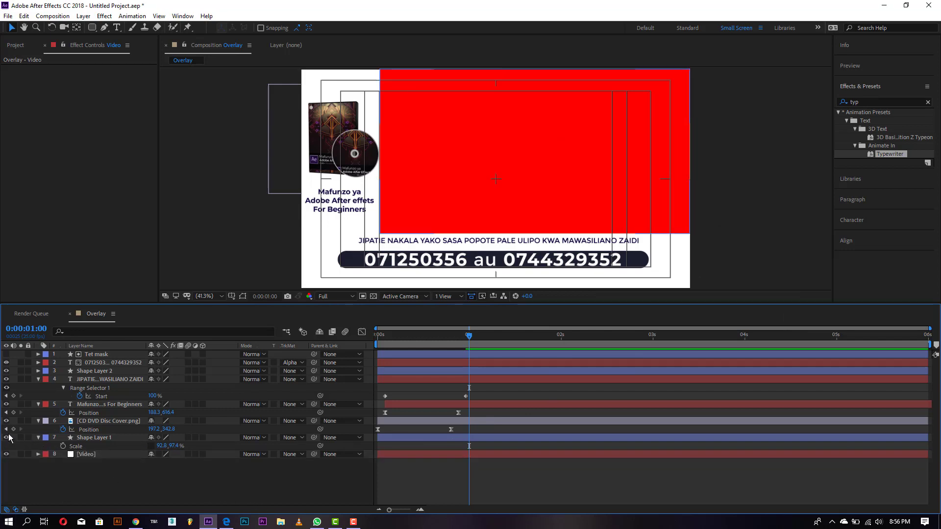
left_click(92, 436)
left_click(104, 455)
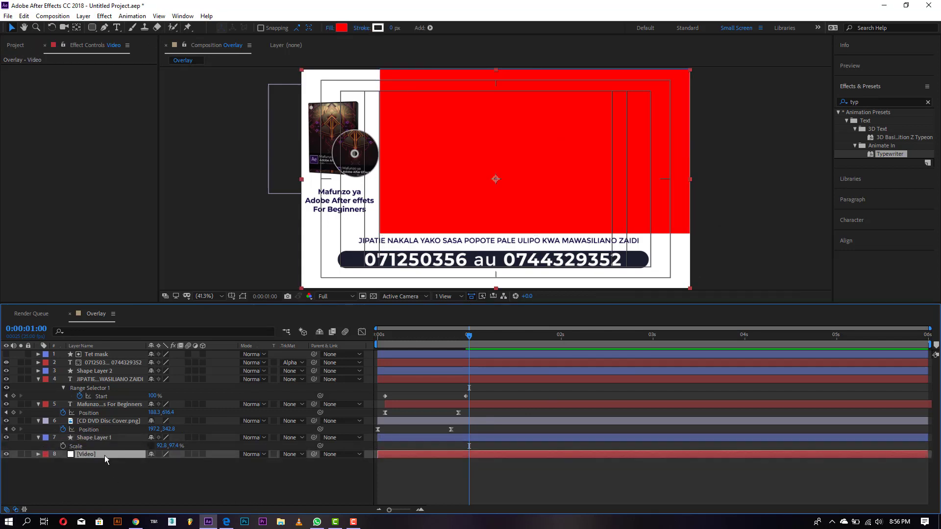
left_click(290, 453)
left_click(330, 433)
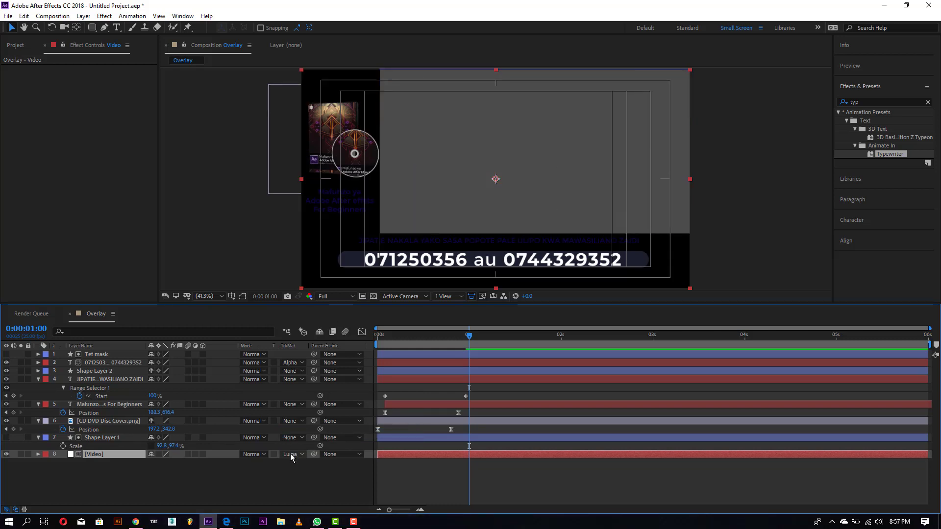
left_click(290, 454)
left_click(314, 422)
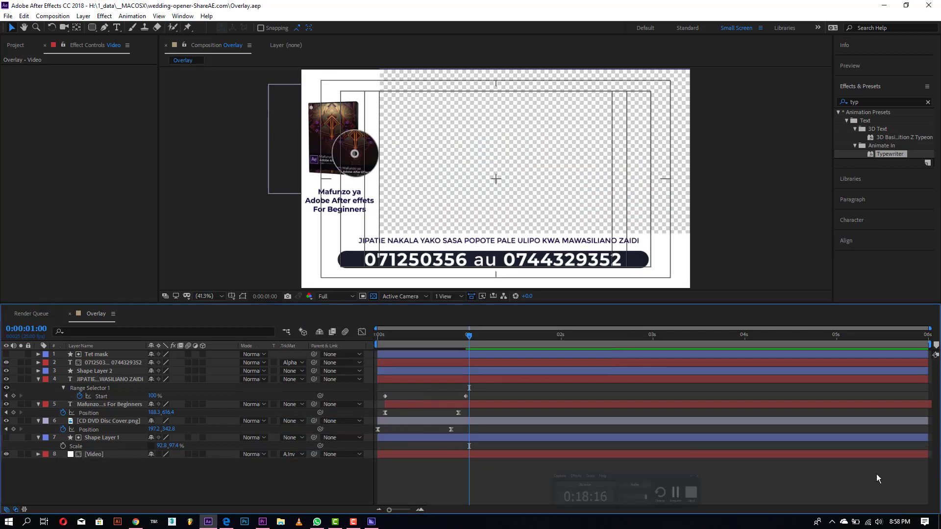
- Scrub back to frame 11 to check the matte and the text animation
left_click(92, 453)
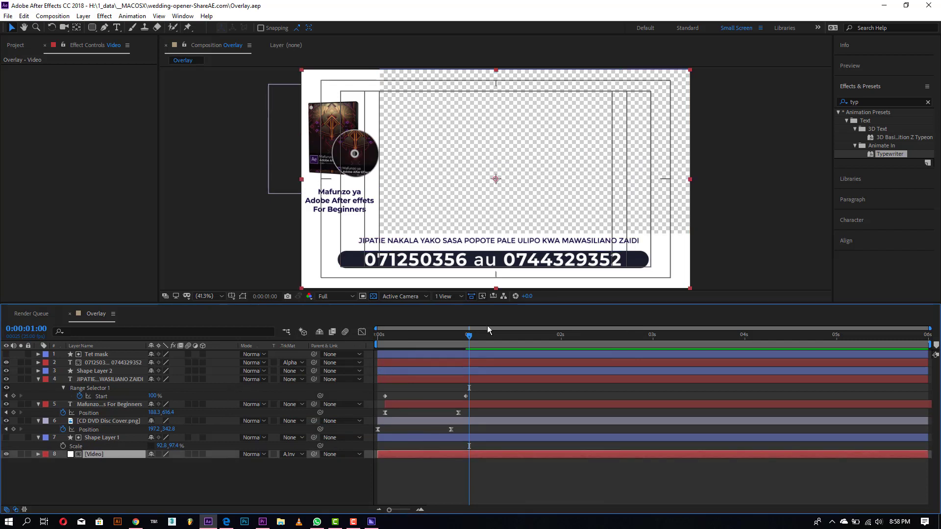
left_click_drag(473, 342, 452, 353)
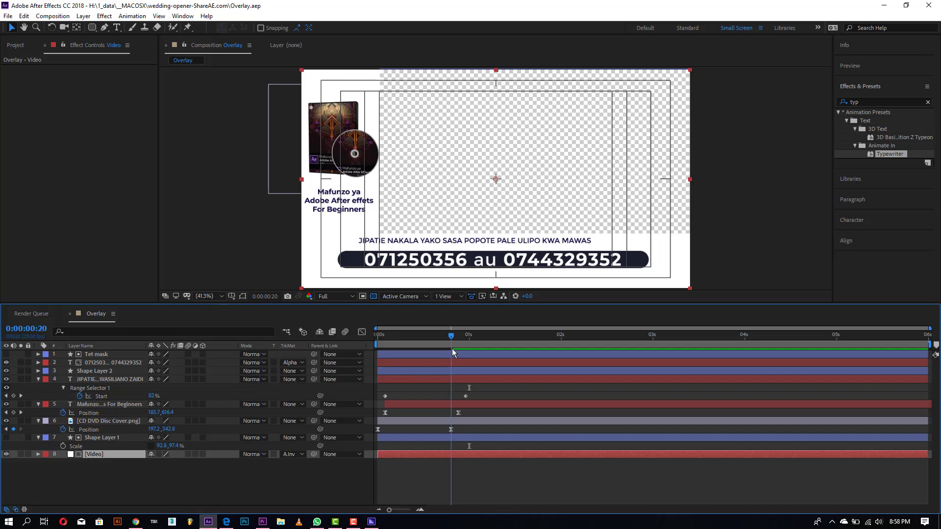
left_click_drag(434, 355, 419, 360)
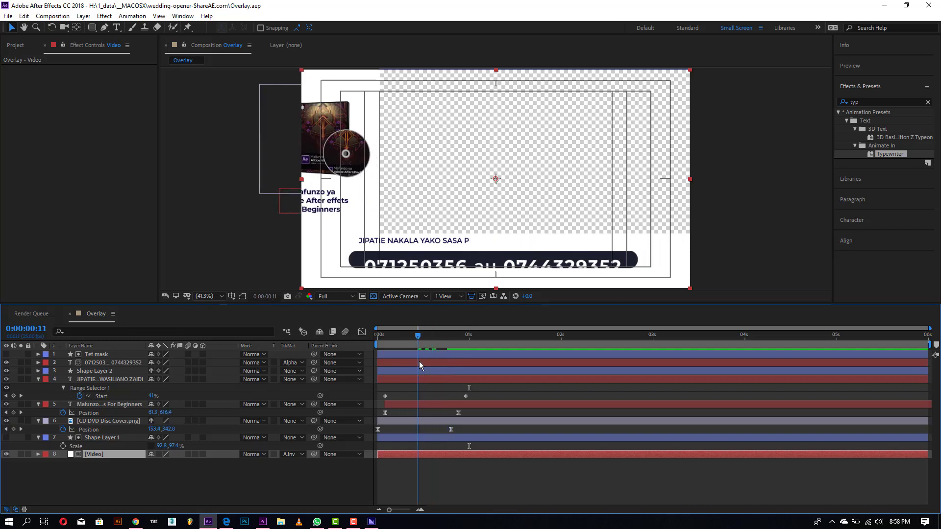
left_click(388, 437)
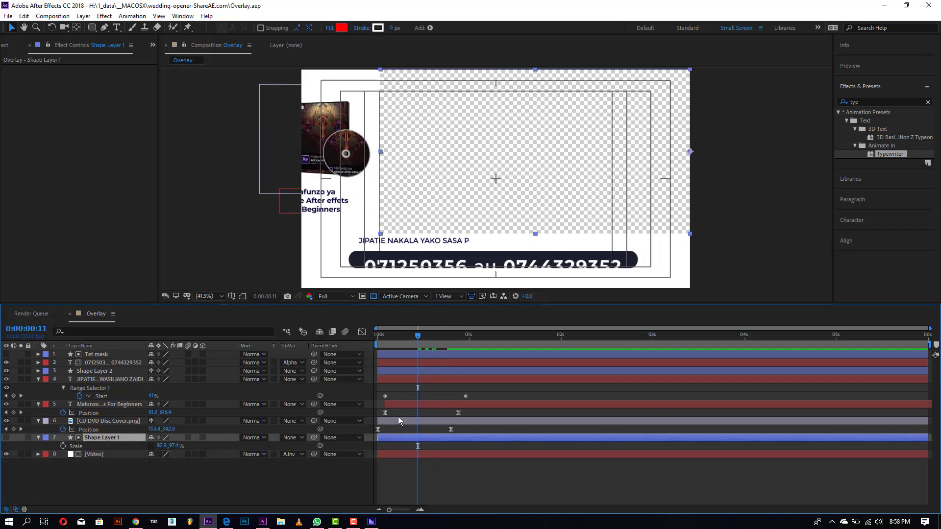
left_click(396, 356, "shift")
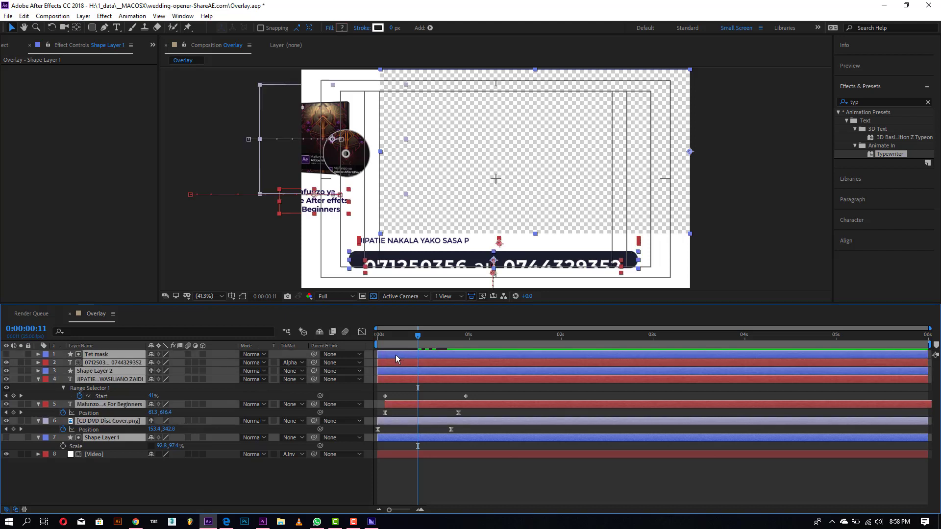
- Shift layers 1–7 a few frames later and scrub ahead to check the text animation
left_click_drag(395, 356, 406, 358)
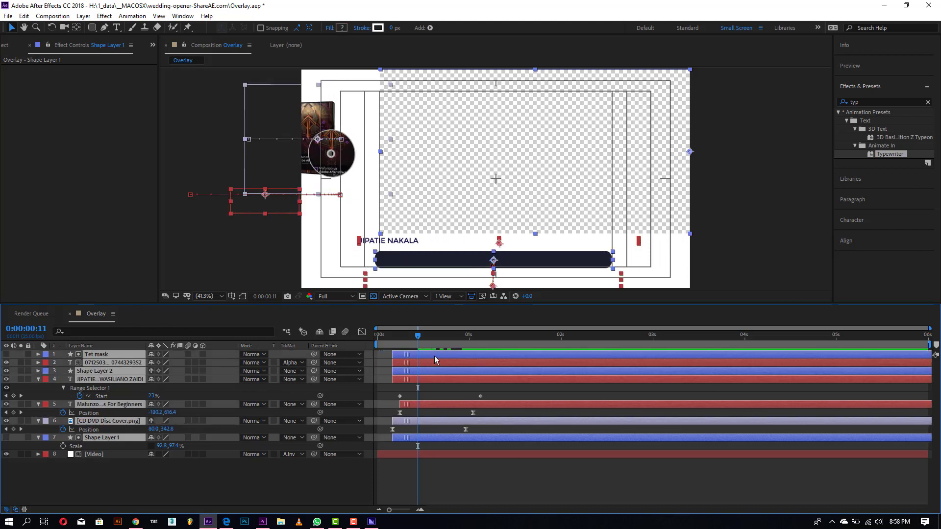
key("ctrl+alt+m")
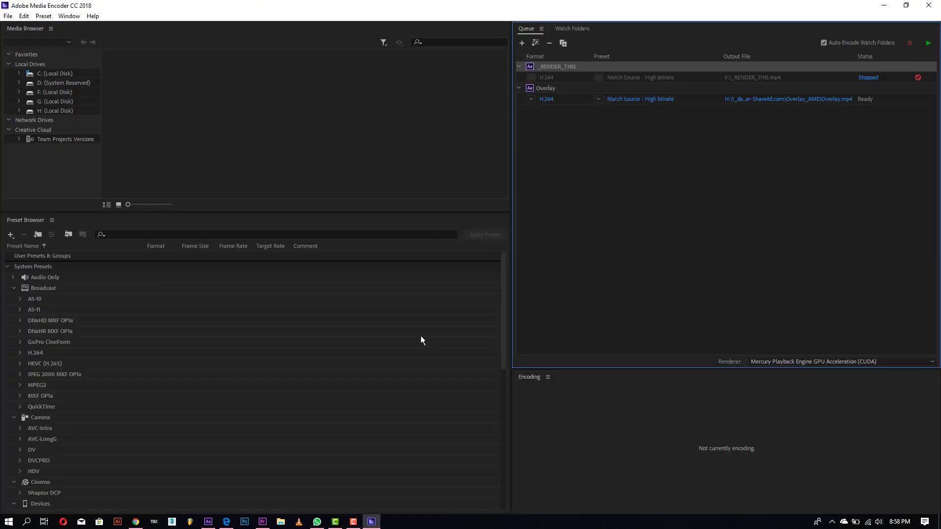
left_click(208, 522)
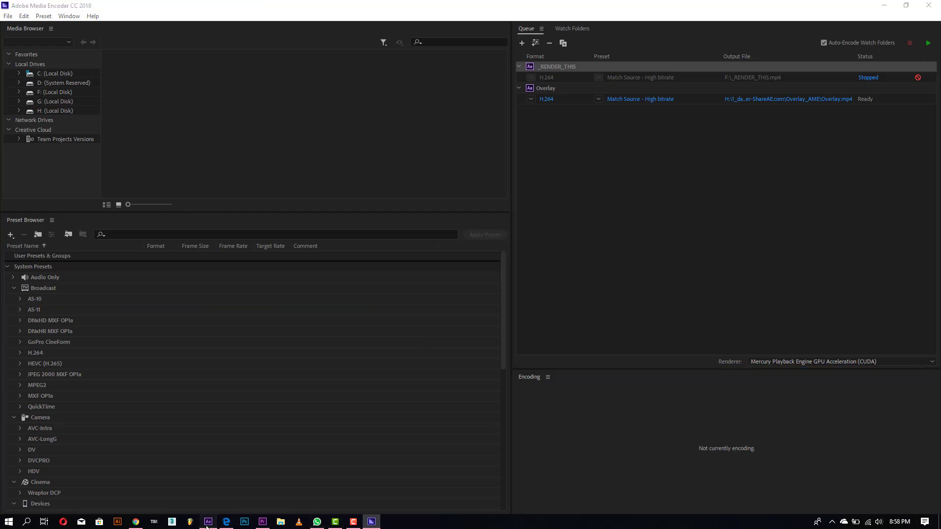
mouse_move(431, 335)
left_mouse_down()
mouse_move(441, 338)
mouse_move(418, 337)
left_mouse_up()
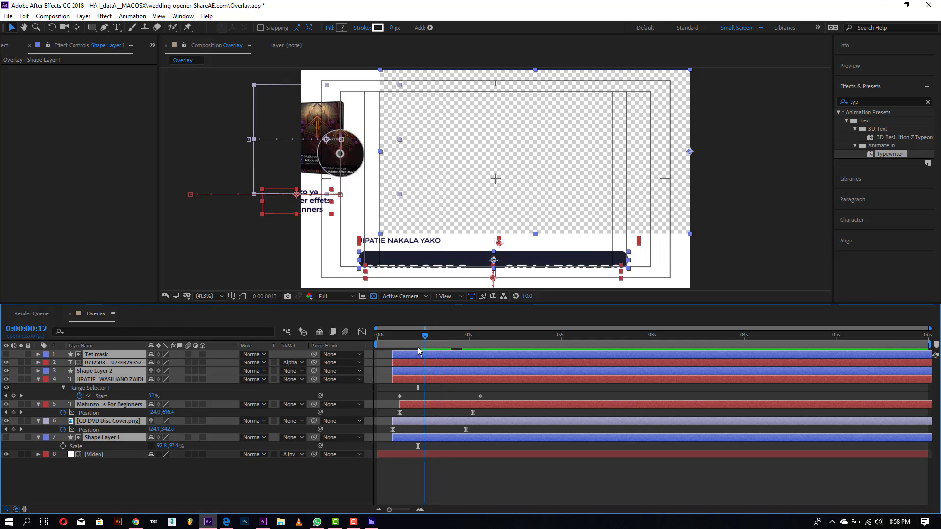
- Keyframe the [Video] layer's opacity to fade in from 0% at the comp start
key("alt+shift+p")
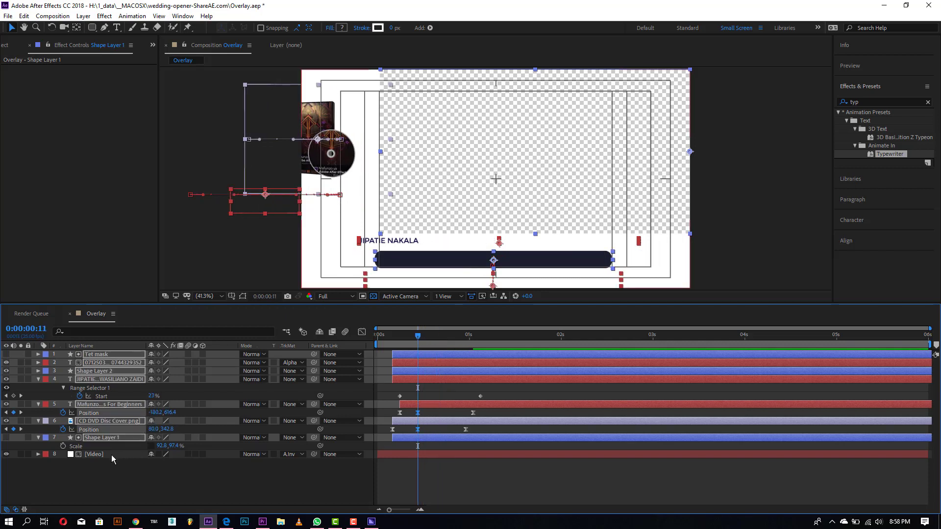
left_click(111, 454)
key("alt+shift+t")
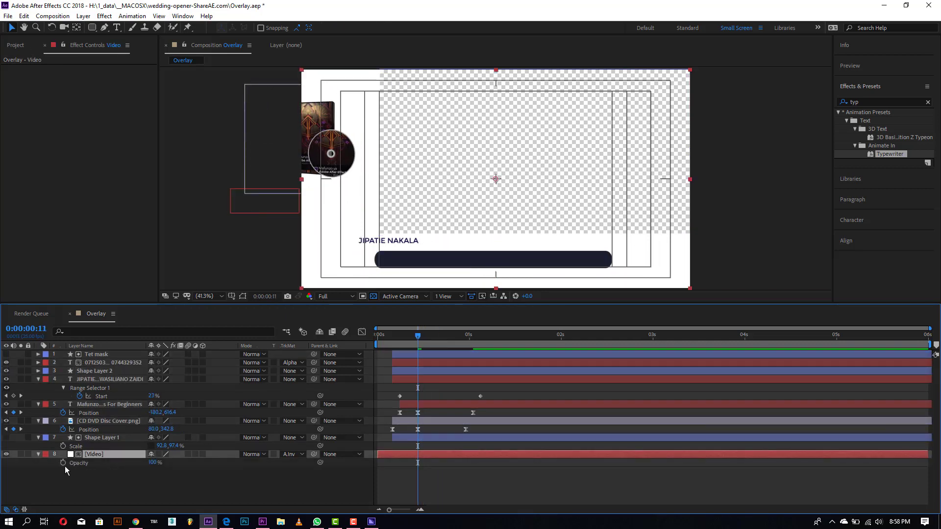
key("Home")
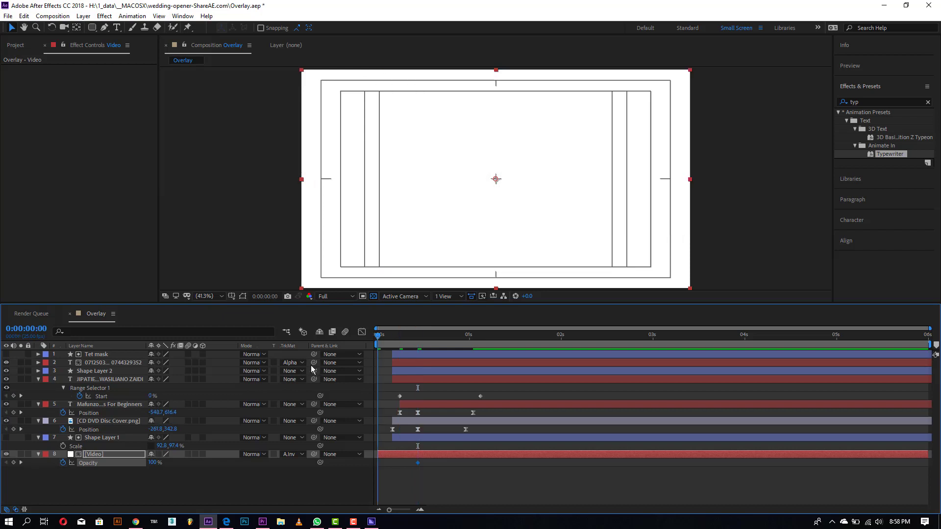
left_click_drag(157, 463, 128, 463)
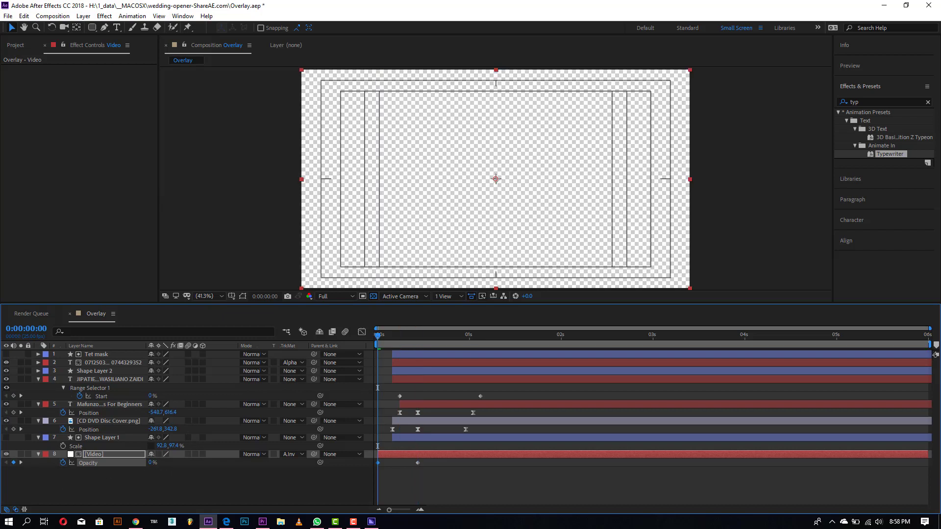
left_click(439, 478)
- Preview the overlay animation and select all the layers
key("space")
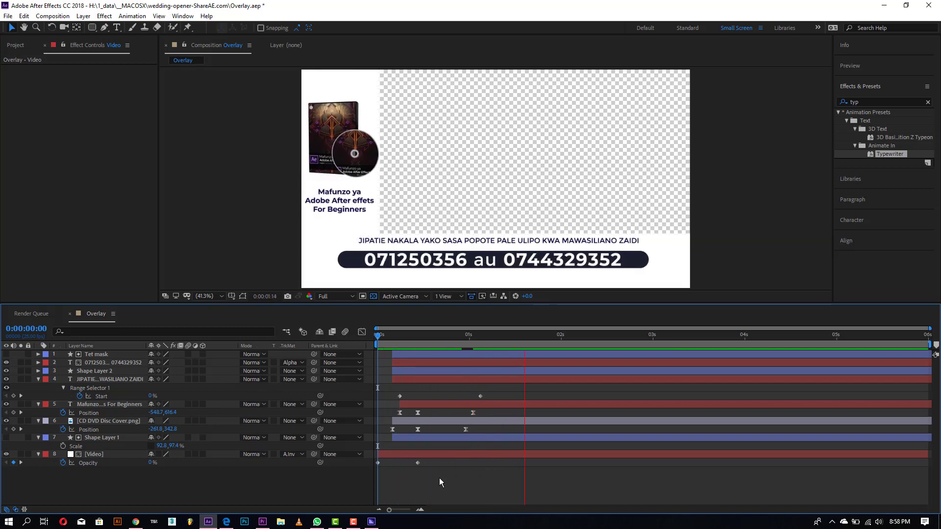
left_click(416, 434)
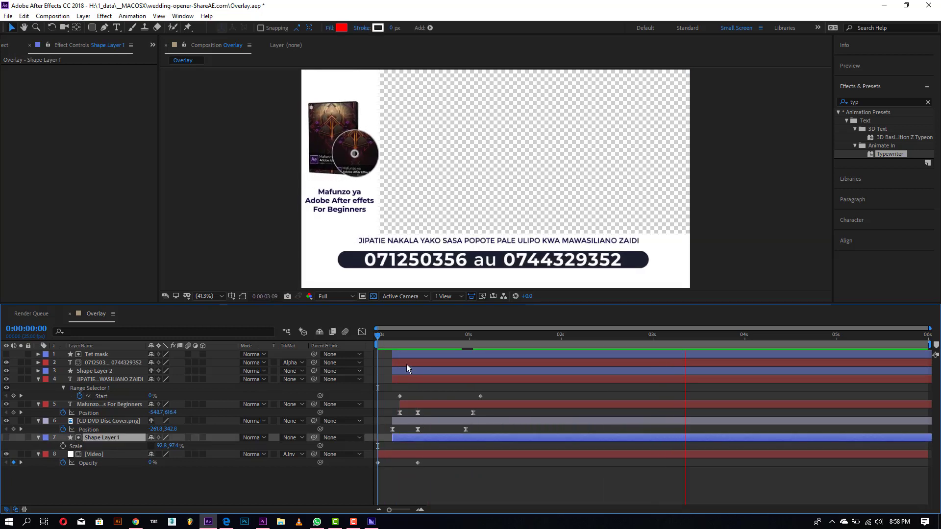
key("ctrl+a")
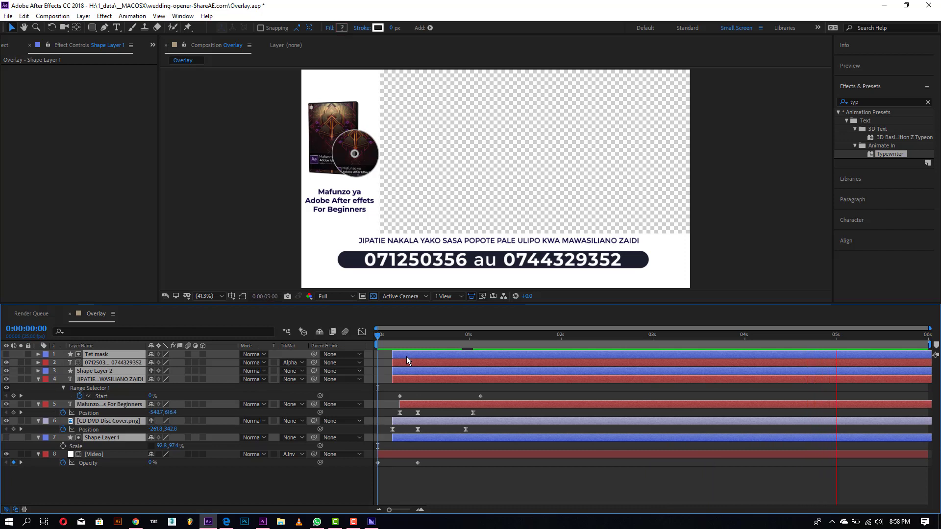
key("ctrl+alt+m")
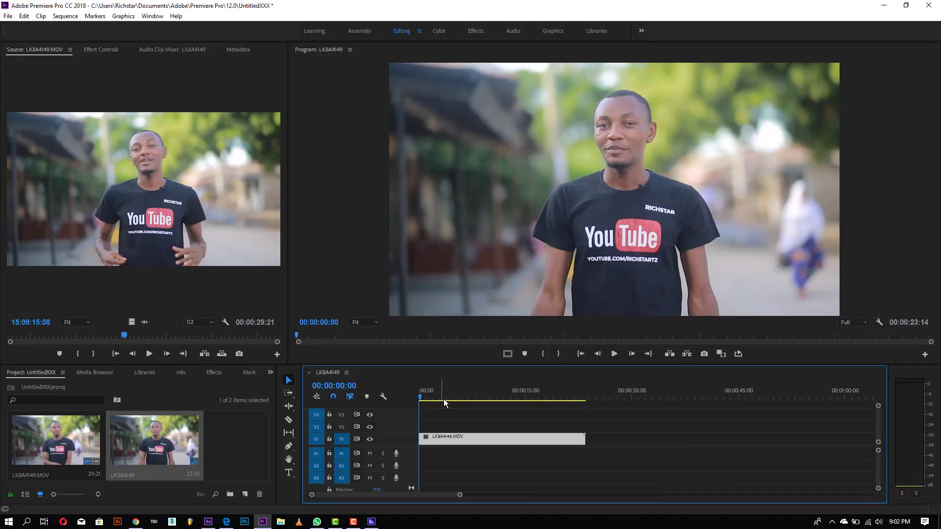
- Drag the Overlay comp from After Effects into Premiere Pro's Project panel
mouse_move(444, 402)
left_mouse_down()
mouse_move(411, 416)
mouse_move(480, 416)
left_mouse_up()
left_click(470, 412)
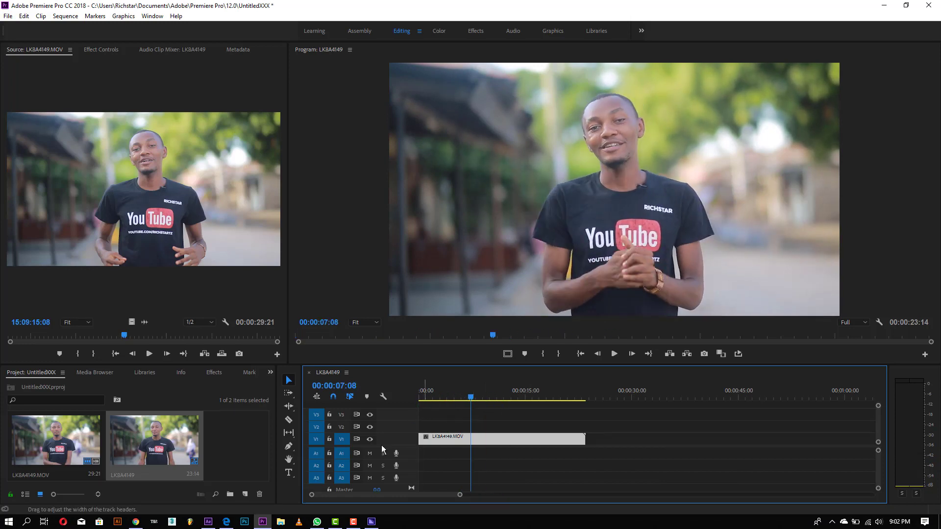
left_click(208, 522)
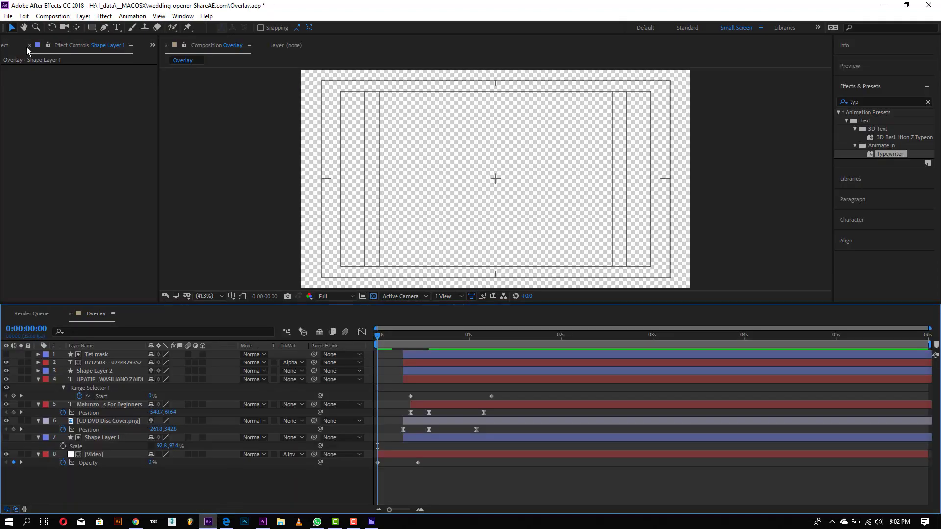
left_click(5, 45)
left_click(63, 184)
left_click(28, 155)
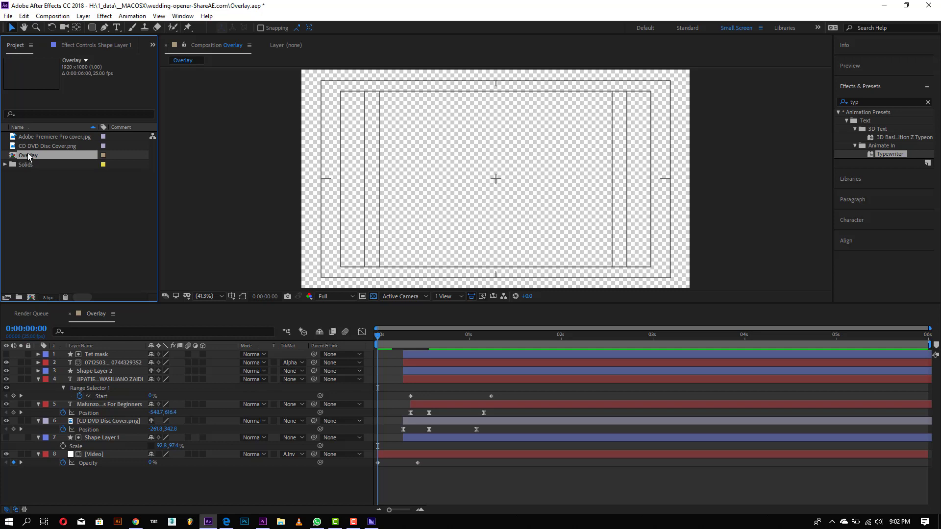
mouse_move(28, 155)
left_mouse_down()
mouse_move(261, 511)
mouse_move(239, 446)
left_mouse_up()
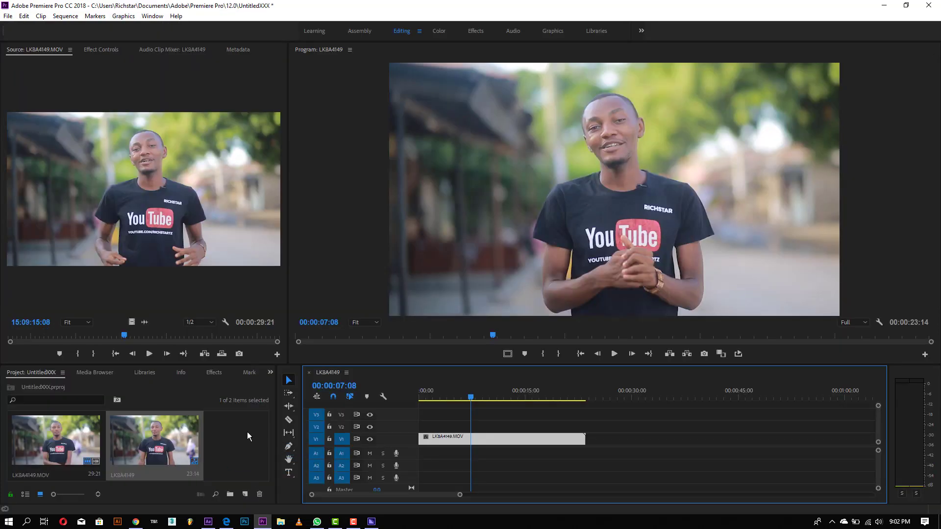
- Save the Premiere Pro project via File > Save
left_click(8, 17)
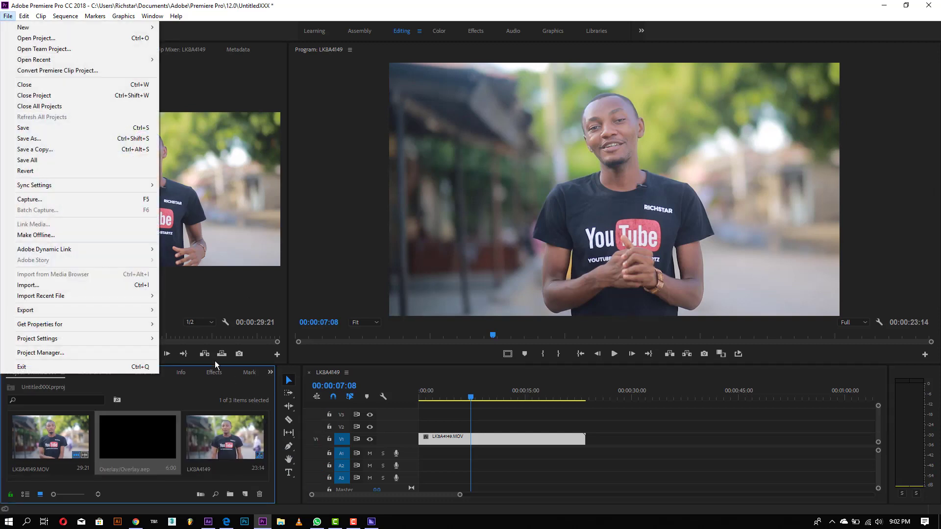
left_click(316, 14)
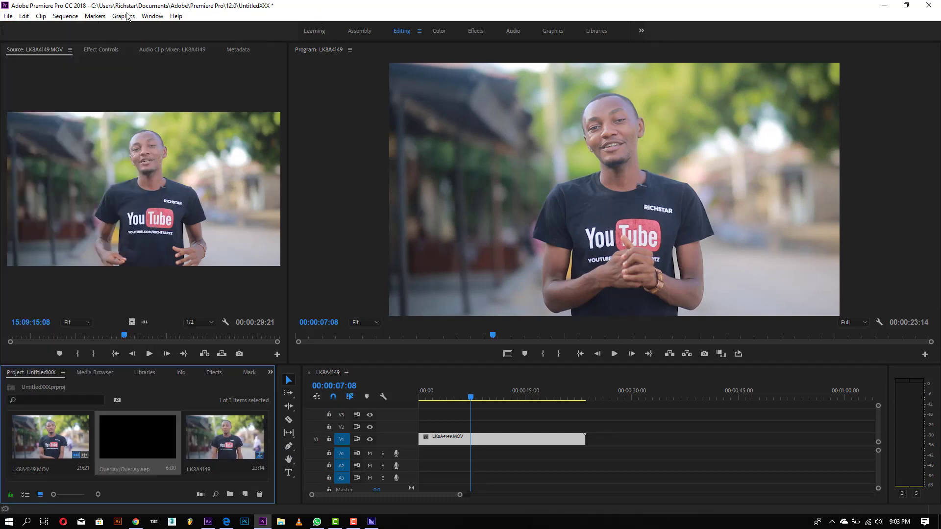
left_click(8, 17)
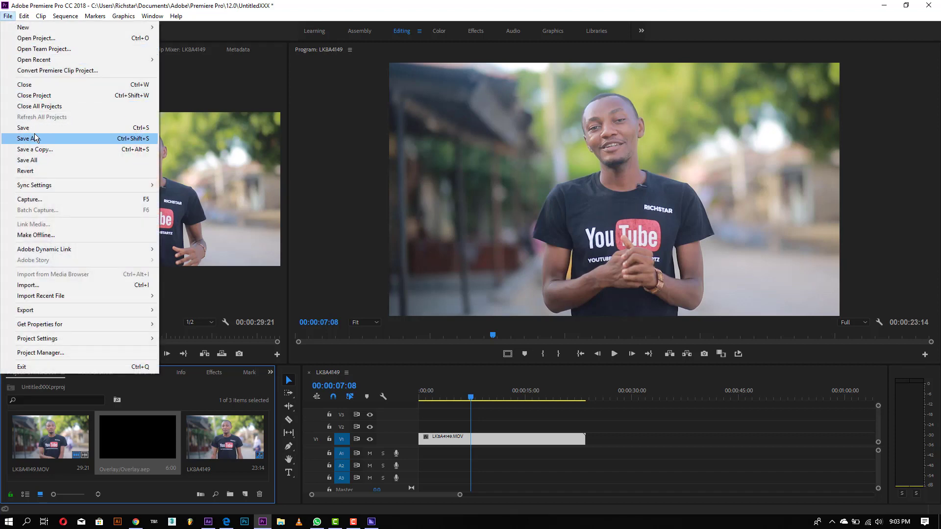
left_click(37, 128)
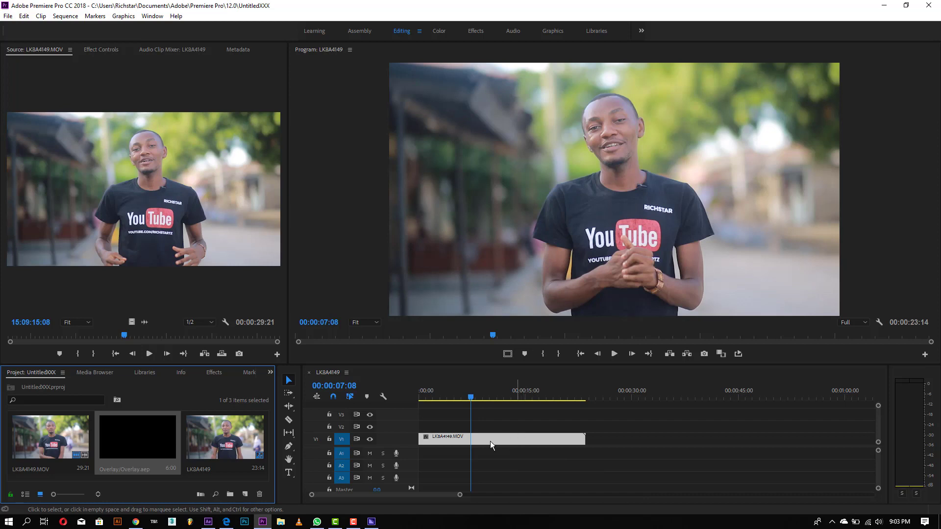
- Place the Overlay clip on V2 above LK8A4149.MOV and play back to review it
left_click_drag(161, 450, 435, 423)
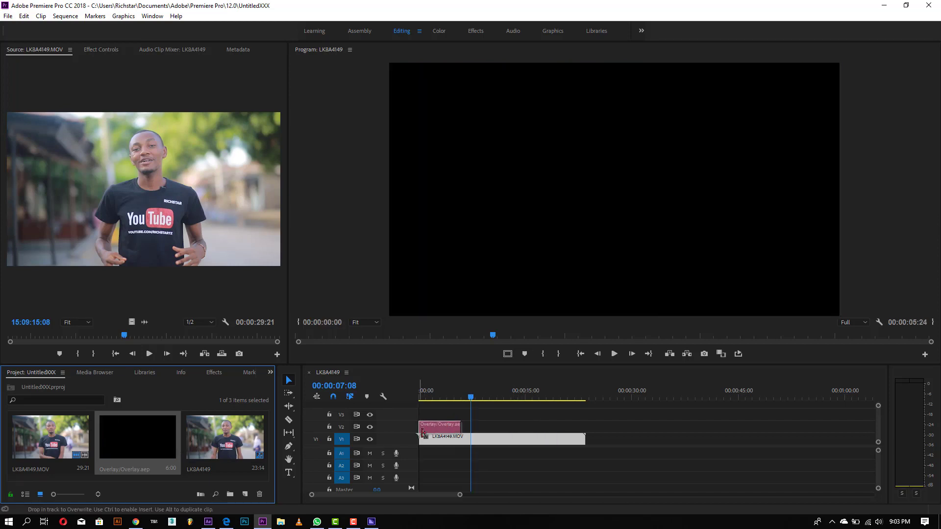
mouse_move(423, 433)
left_mouse_down()
mouse_move(441, 426)
mouse_move(422, 398)
left_mouse_up()
left_click(619, 351)
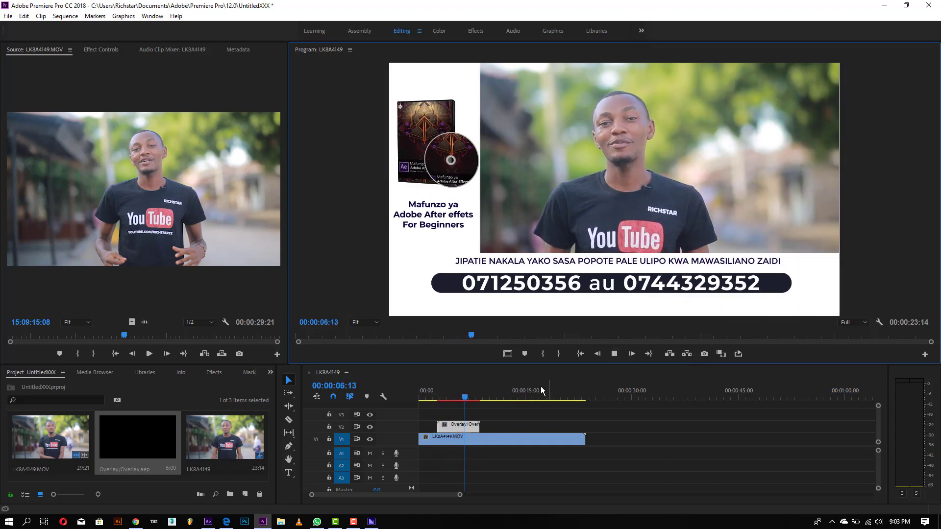
left_click(461, 398)
mouse_move(461, 400)
left_mouse_down()
mouse_move(459, 428)
mouse_move(469, 427)
left_mouse_up()
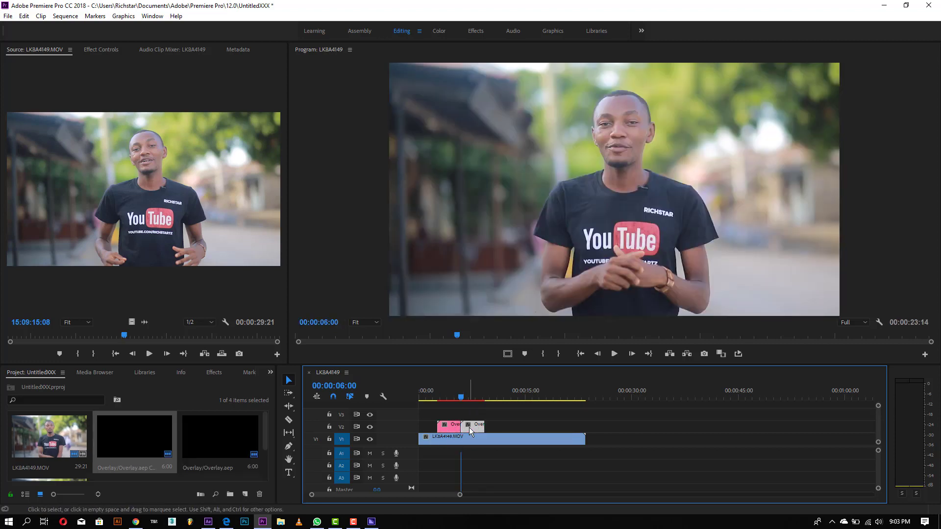
- Set the second Overlay clip to Reverse Speed, mark its in/out range, and play it back
right_click(468, 427)
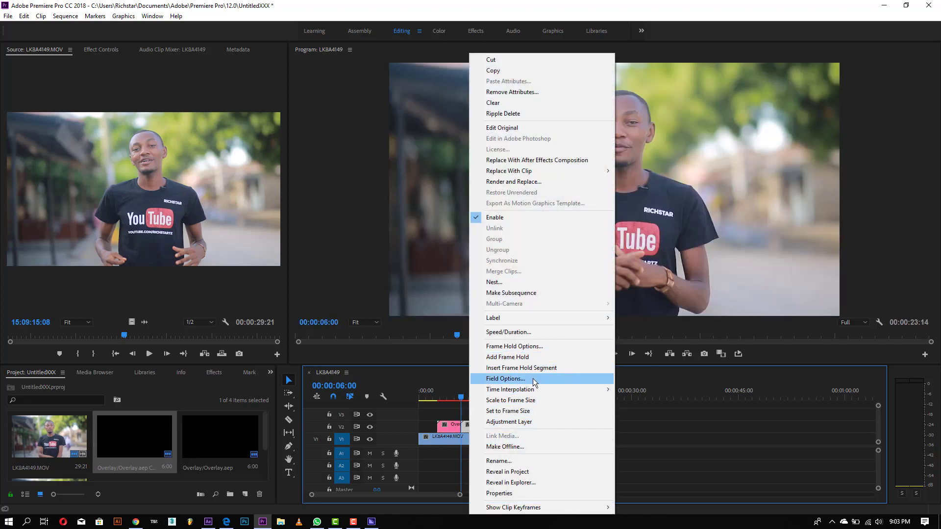
left_click(519, 332)
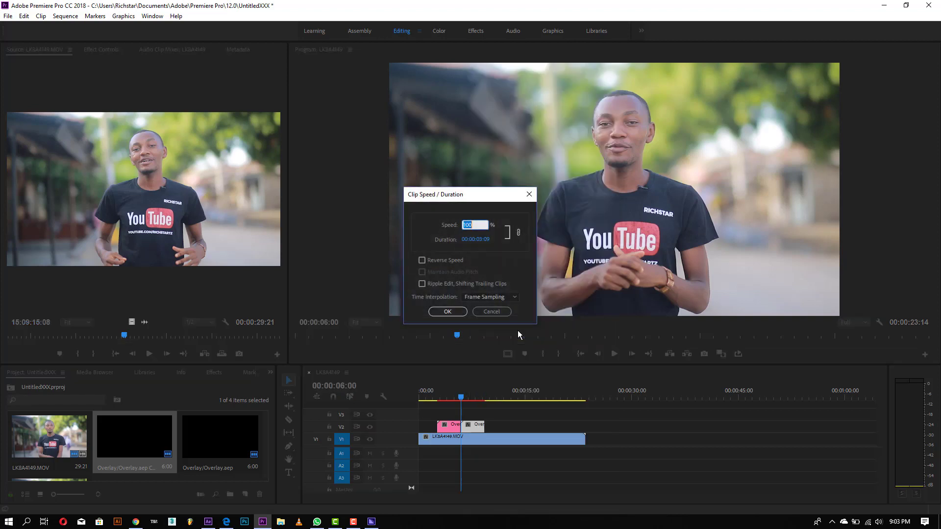
left_click(422, 260)
left_click(448, 310)
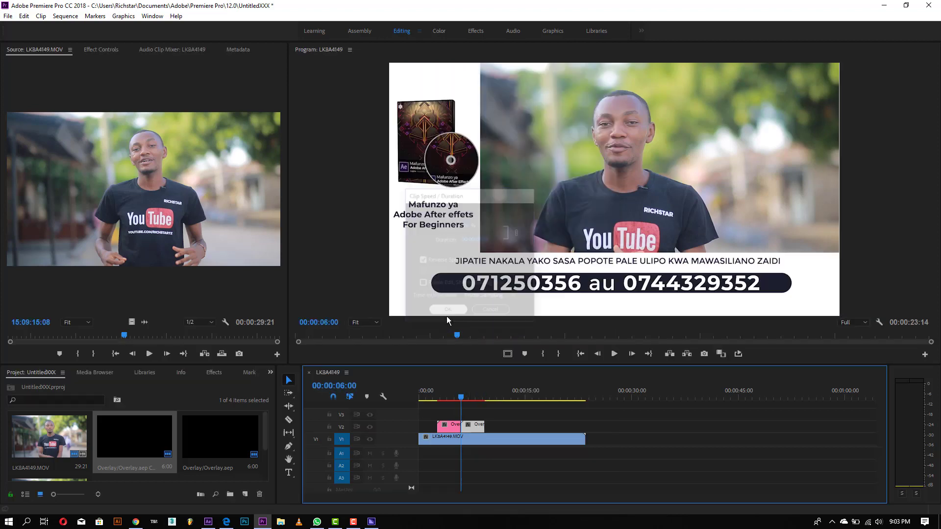
key("slash")
key("ctrl+shift+space")
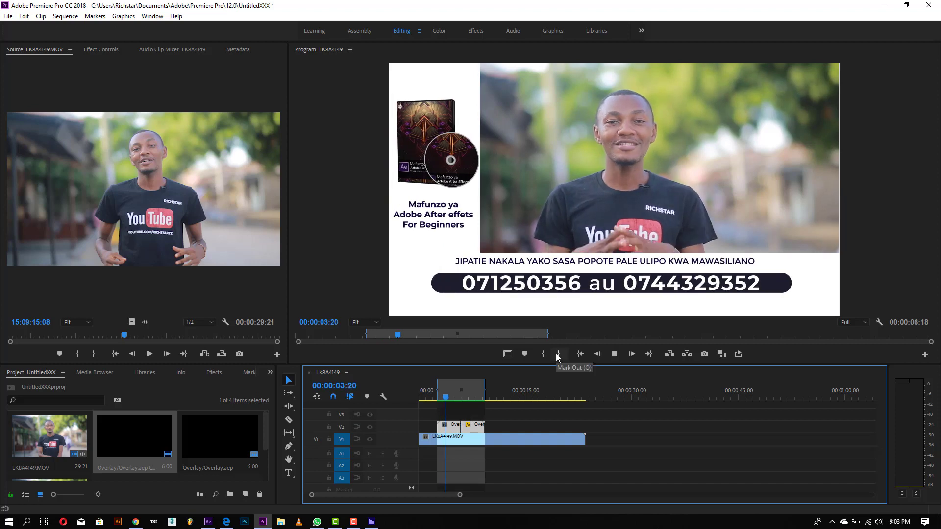